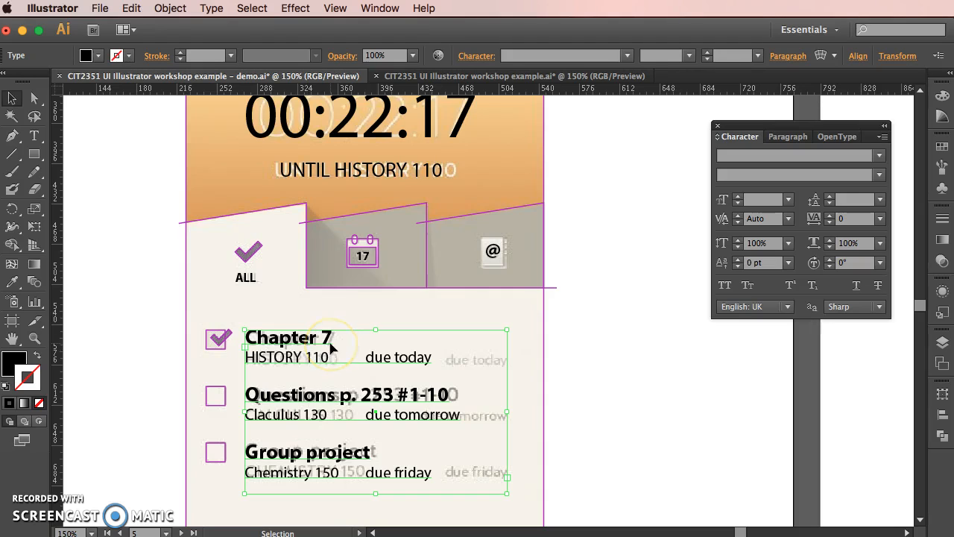
# - View the app mock-up's lettering in the workshop example document alongside the Google Fonts page
pyautogui.click(522, 77)
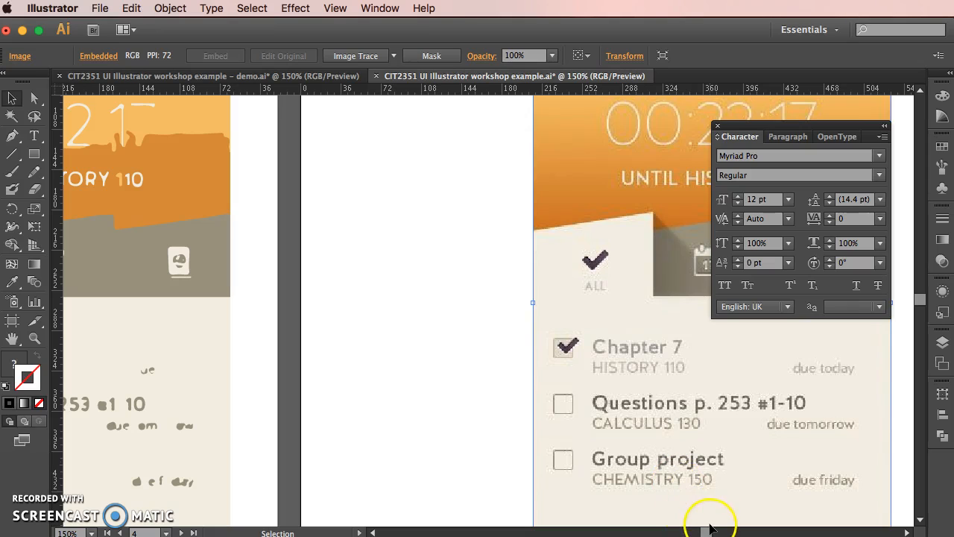
pyautogui.press('super+minus')
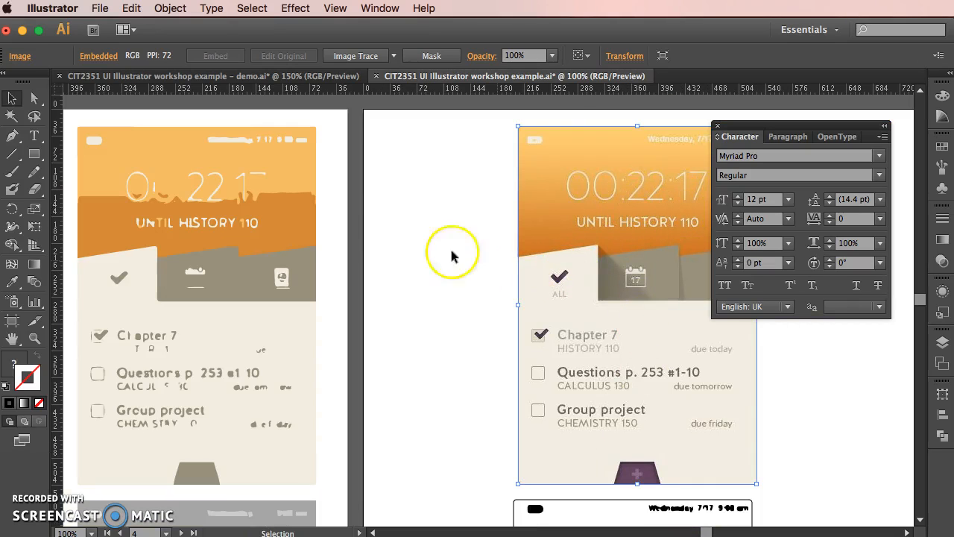
pyautogui.press('super+Tab')
pyautogui.press('super+Tab')
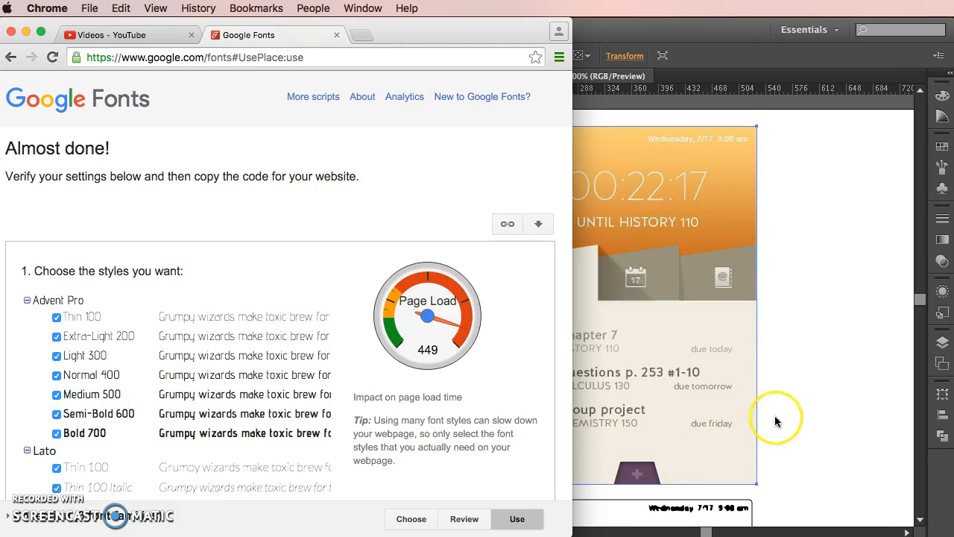
pyautogui.click(656, 390)
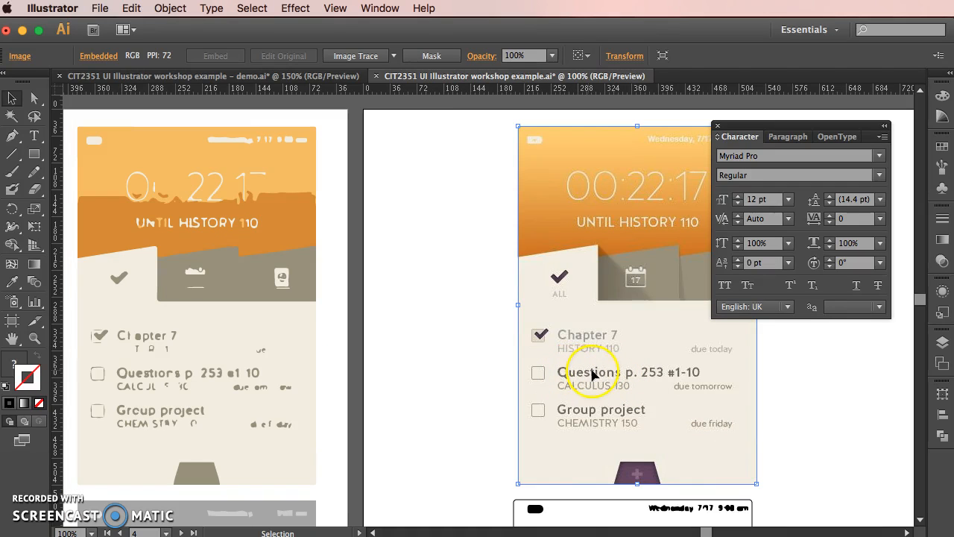
# - Switch to Google Fonts in Chrome and browse the catalogue's "Chapter 7" sentence previews for fonts resembling the mock-up's lettering
pyautogui.press('super+Tab')
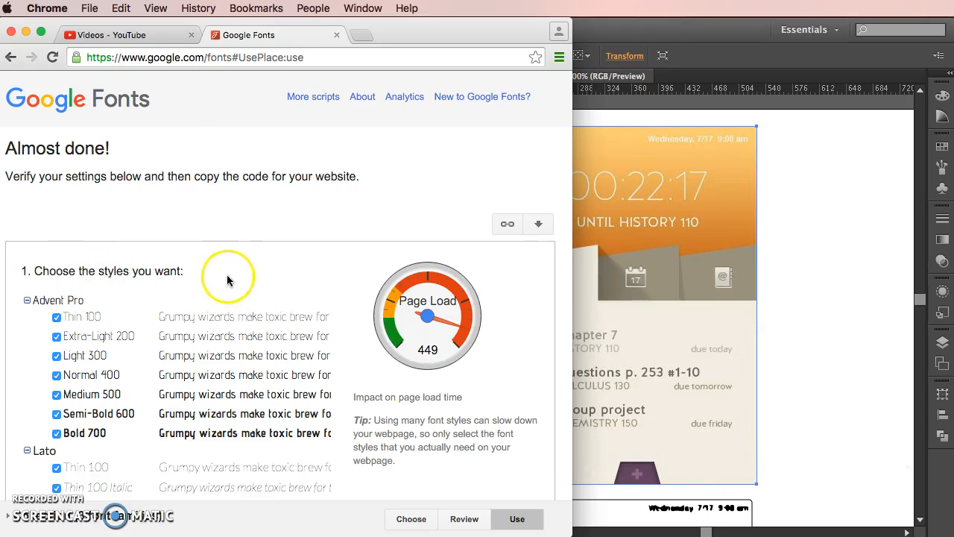
pyautogui.click(407, 518)
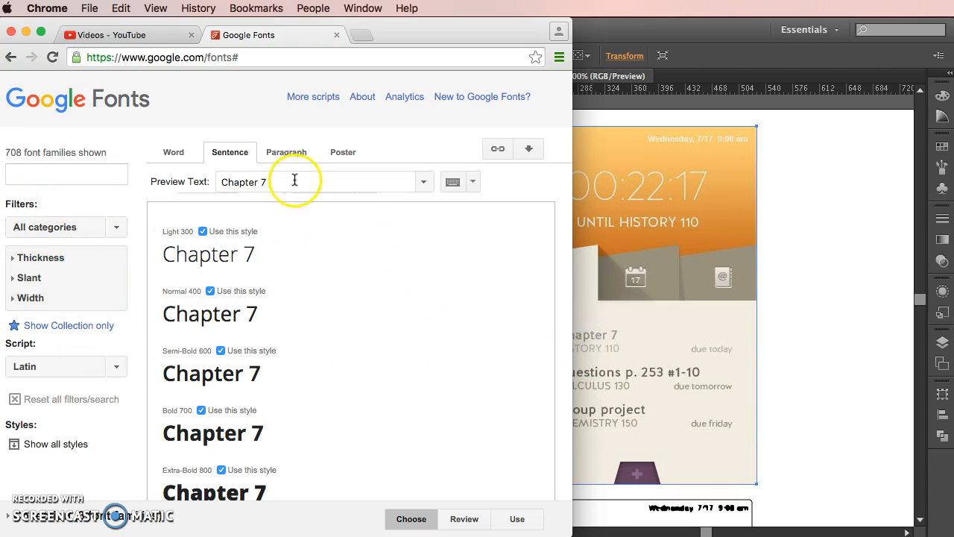
pyautogui.scroll(-2, 366, 281)
pyautogui.scroll(2, 363, 285)
pyautogui.scroll(-3, 364, 288)
pyautogui.scroll(-10, 365, 288)
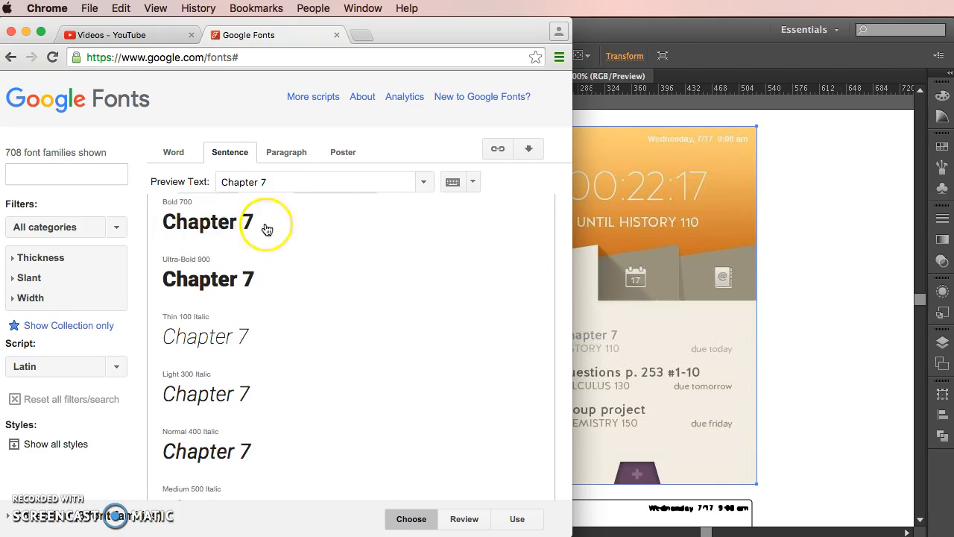
pyautogui.scroll(10, 330, 236)
pyautogui.scroll(3, 289, 304)
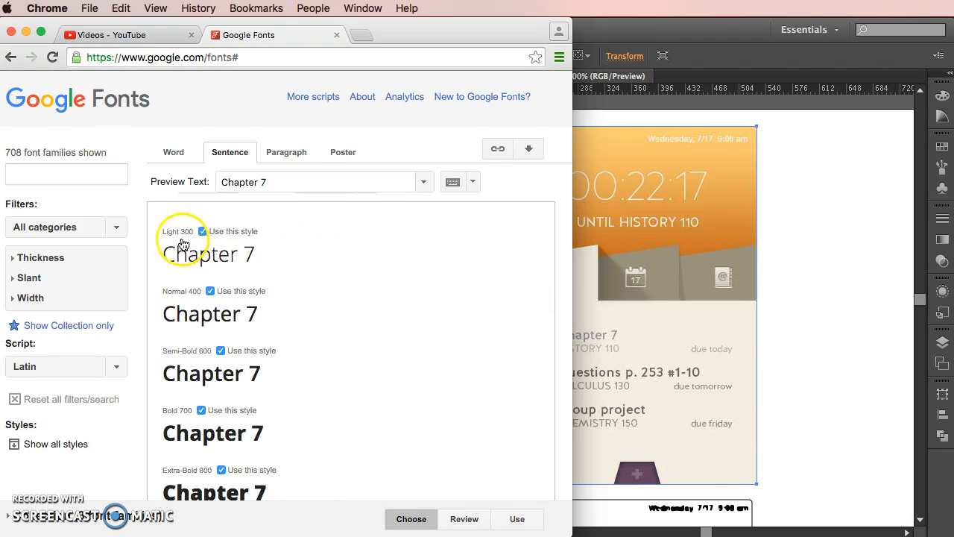
pyautogui.scroll(-7, 351, 270)
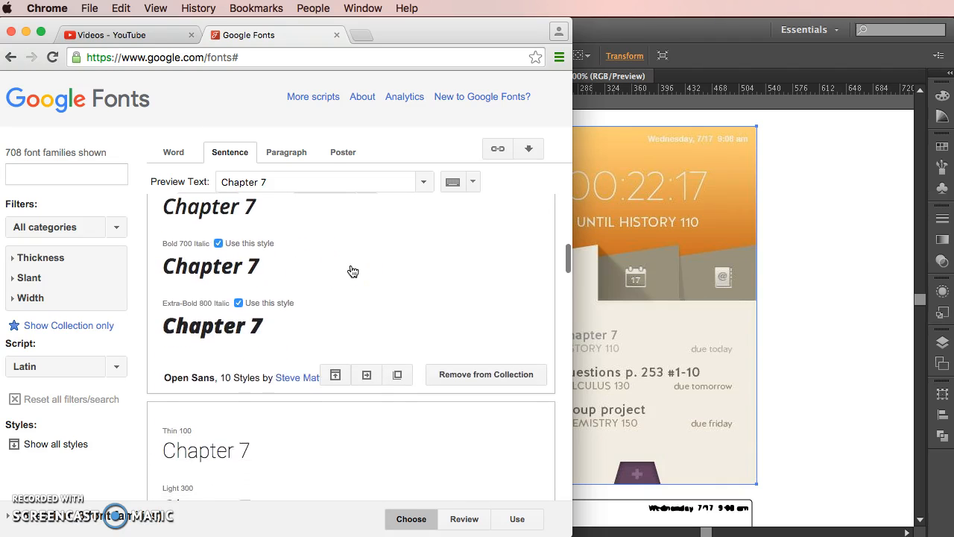
pyautogui.scroll(-7, 473, 298)
pyautogui.scroll(-8, 465, 298)
pyautogui.scroll(-8, 465, 298)
pyautogui.click(236, 217)
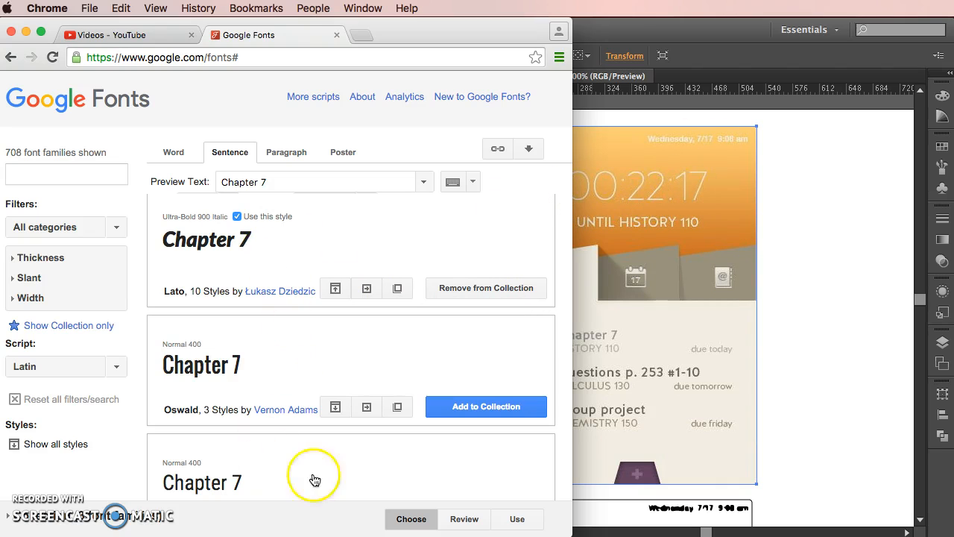
# - Review the font collection with the preview text 00:22 and show Advent Pro in the Thin 100 style
pyautogui.click(465, 520)
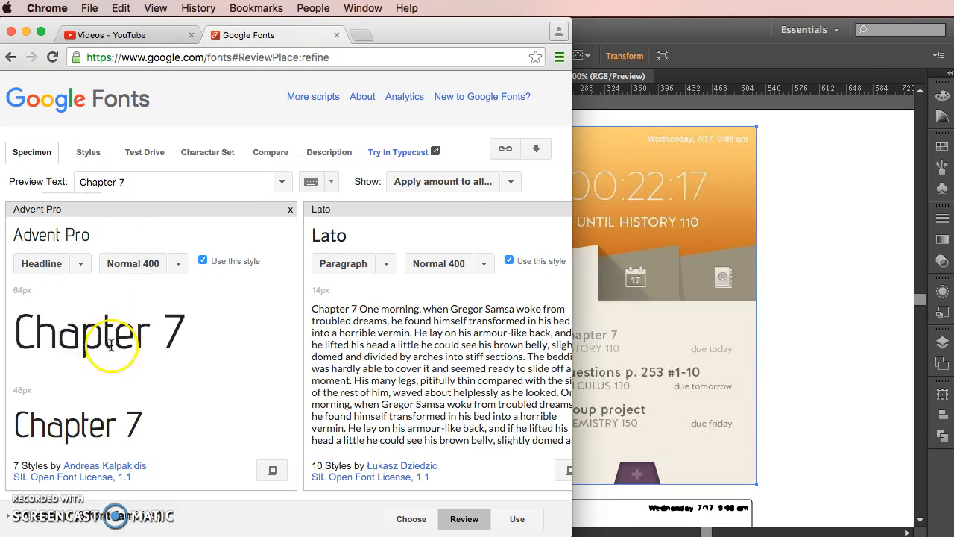
pyautogui.click(70, 182)
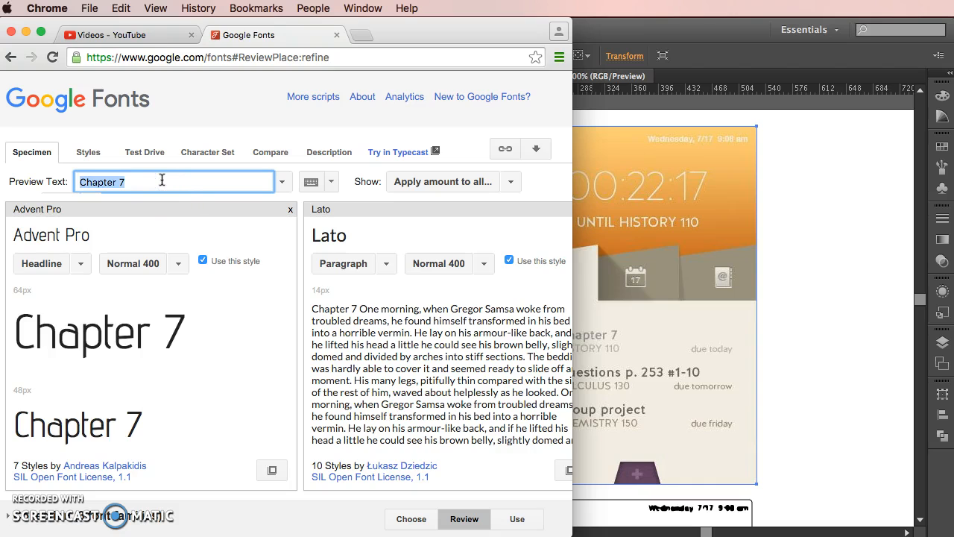
pyautogui.write('00')
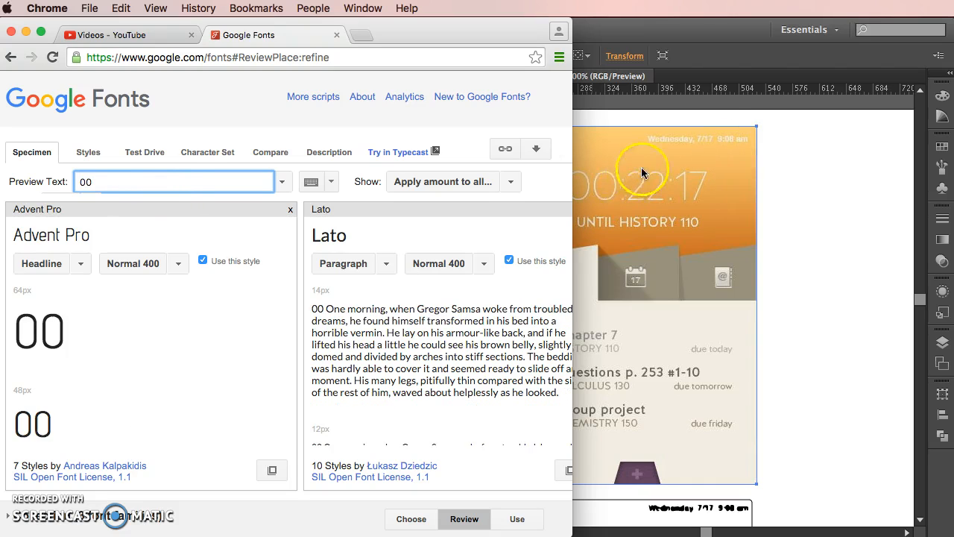
pyautogui.write(':22')
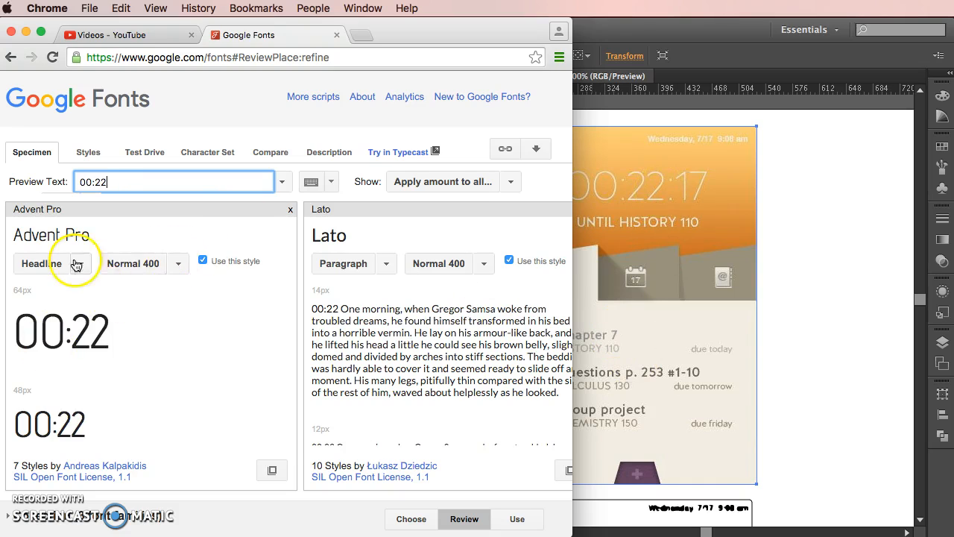
pyautogui.click(177, 263)
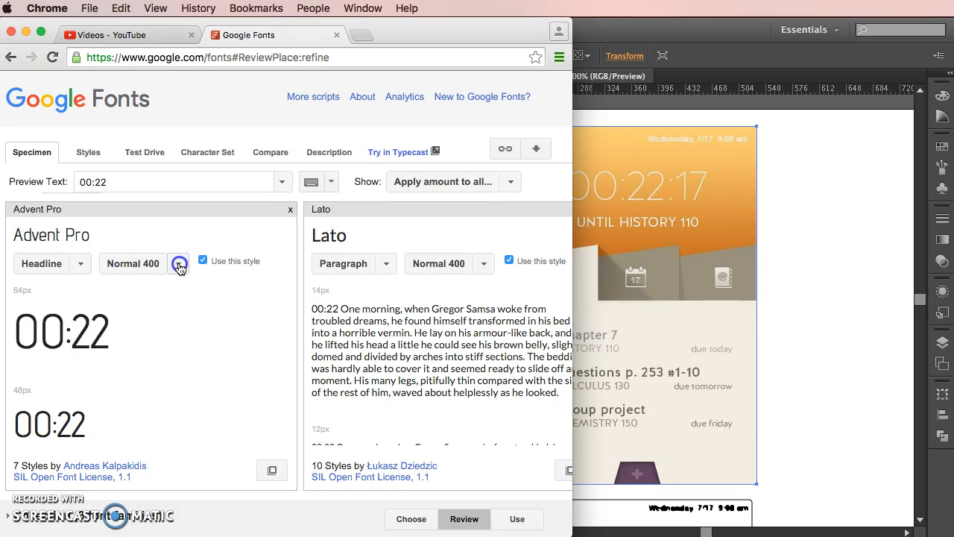
pyautogui.click(162, 279)
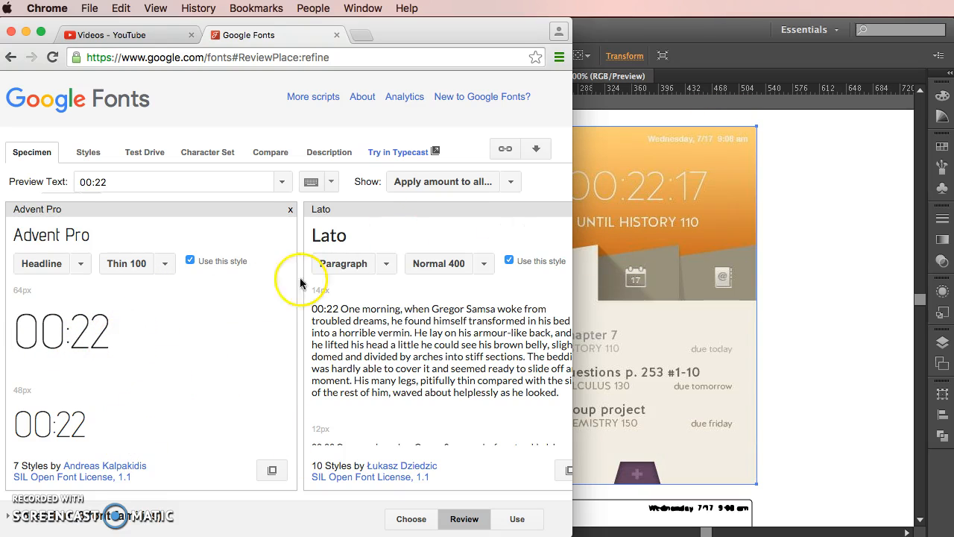
# - Go over the collection's chosen styles for Advent Pro and Lato, and download its font families as a .zip file
pyautogui.click(518, 519)
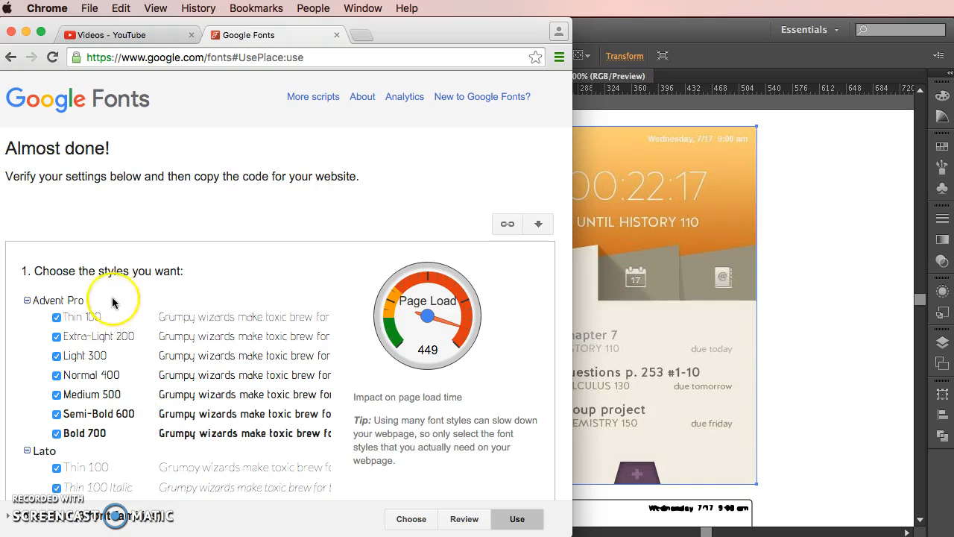
pyautogui.scroll(-2, 174, 409)
pyautogui.scroll(-10, 174, 408)
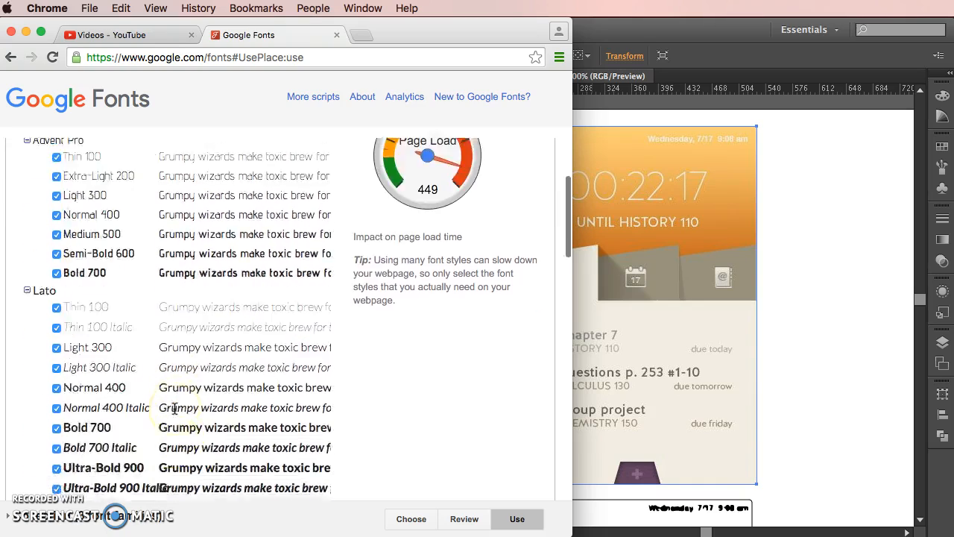
pyautogui.scroll(8, 419, 232)
pyautogui.scroll(2, 419, 232)
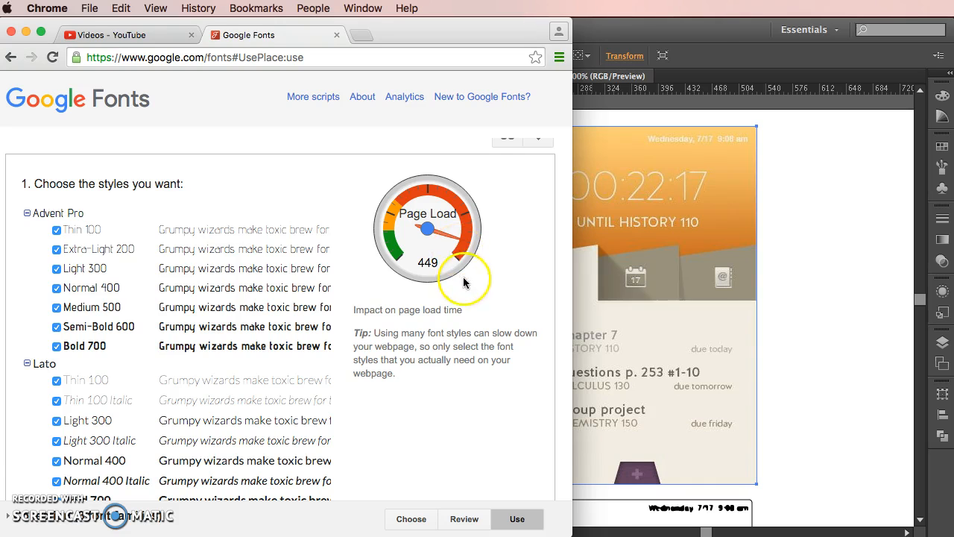
pyautogui.scroll(3, 463, 281)
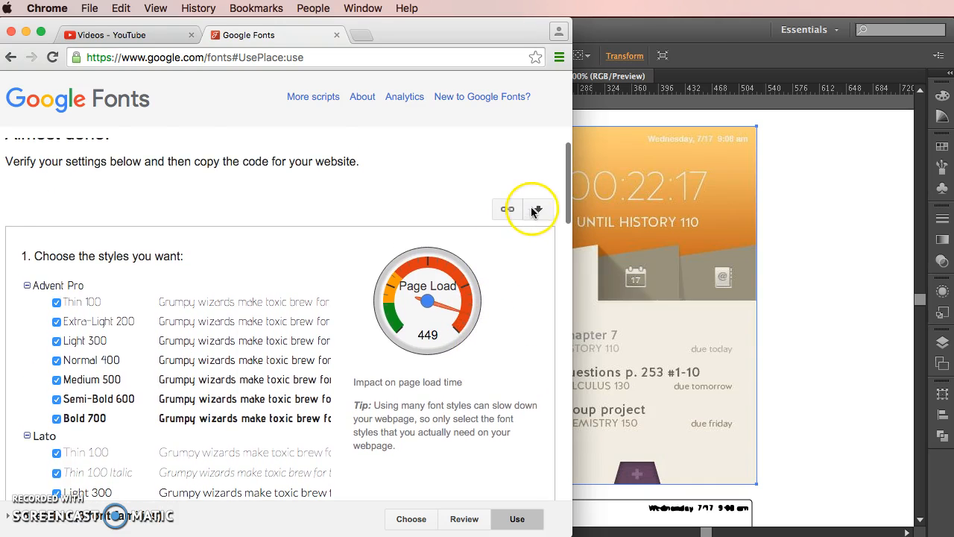
pyautogui.click(538, 211)
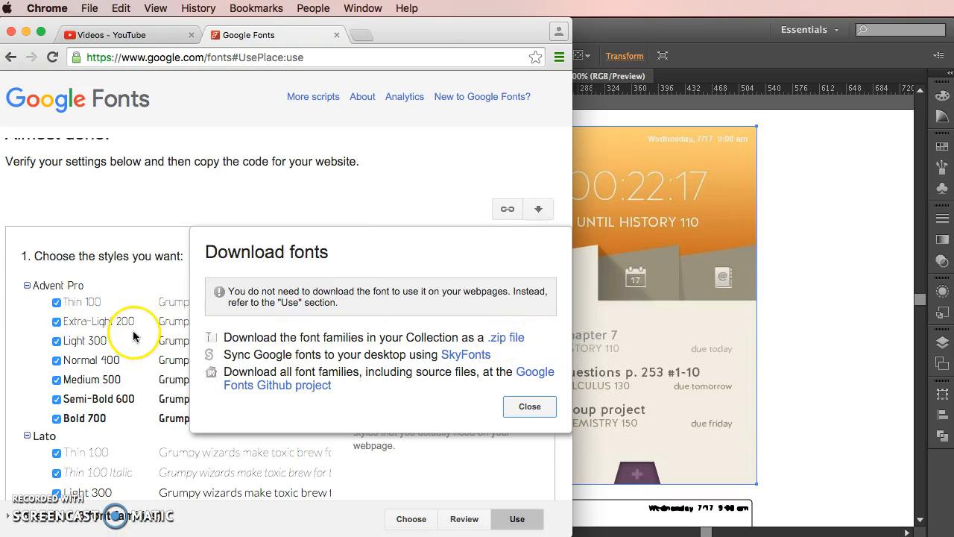
pyautogui.click(515, 338)
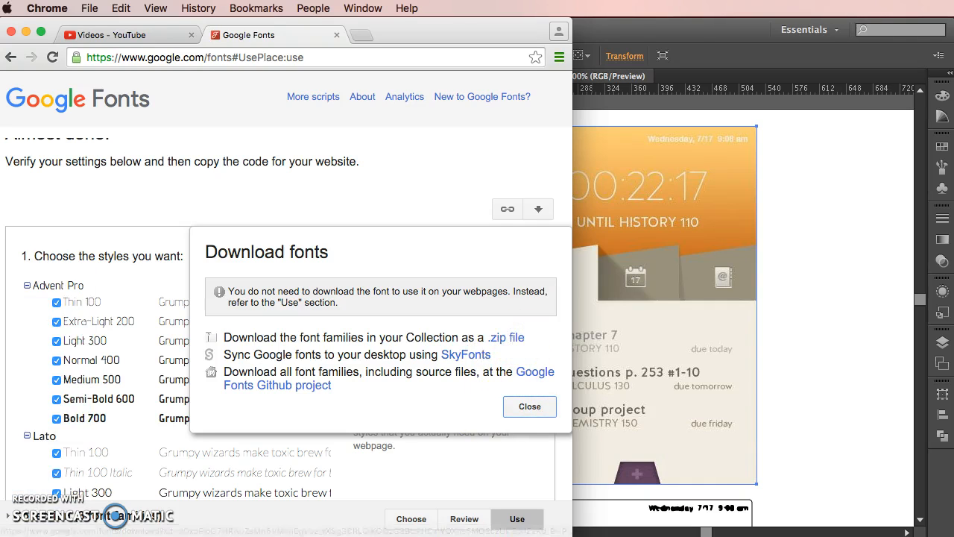
pyautogui.click(527, 406)
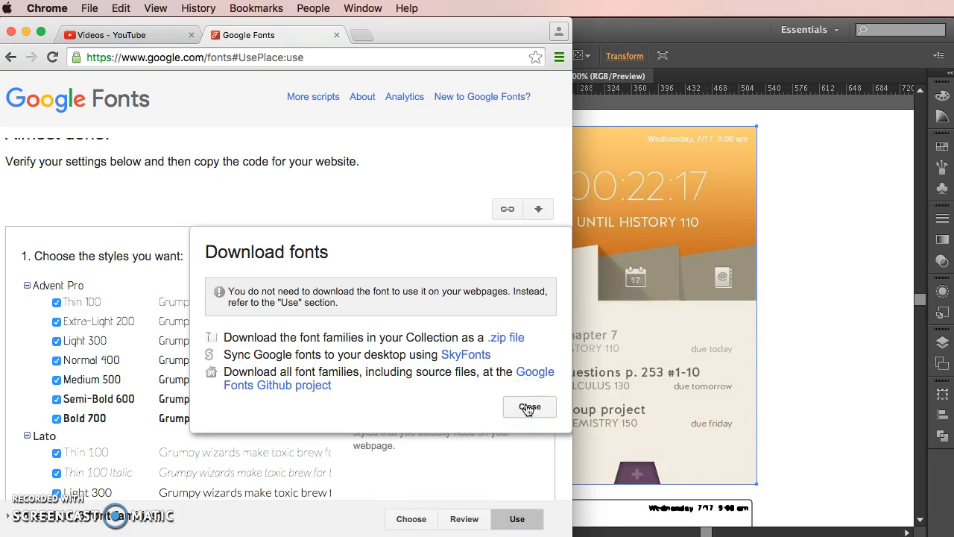
# - Switch back to Illustrator and close the workshop example document without saving its changes
pyautogui.click(25, 32)
pyautogui.click(839, 283)
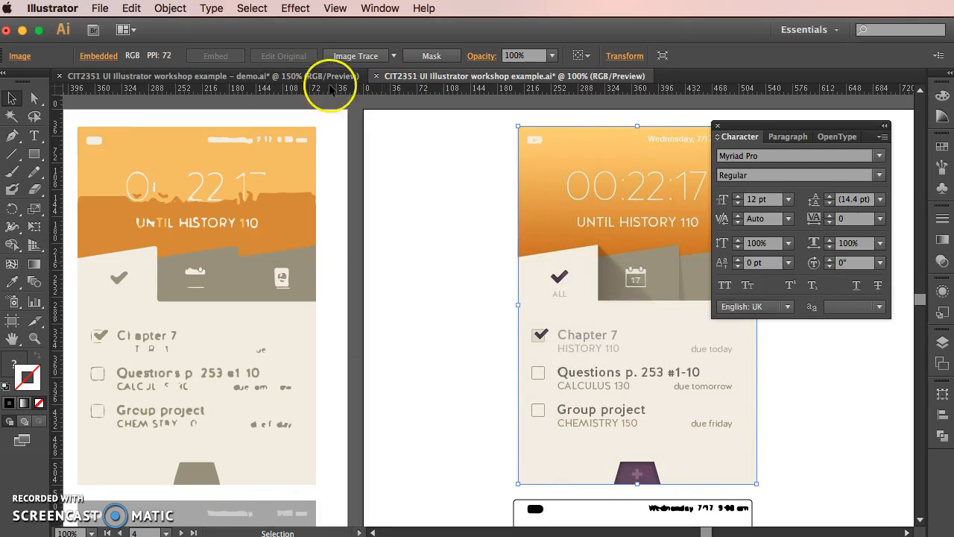
pyautogui.click(375, 78)
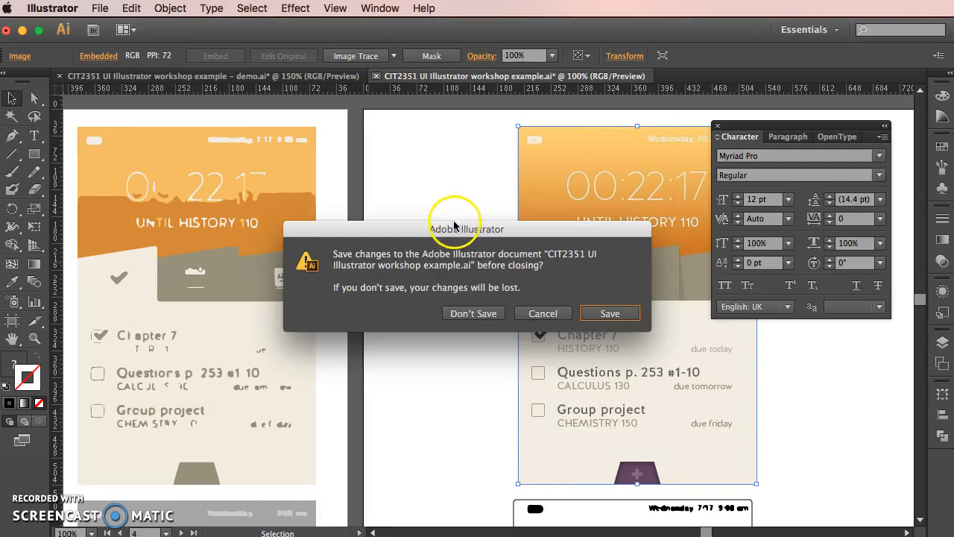
pyautogui.click(495, 319)
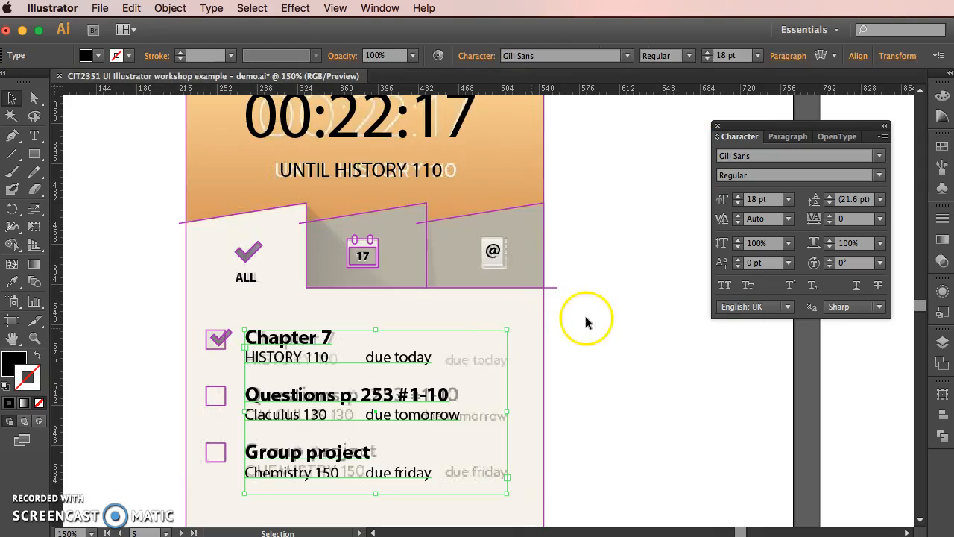
# - Set the font of the "Chapter 7" heading in the task list to Open Sans
pyautogui.doubleClick(315, 337)
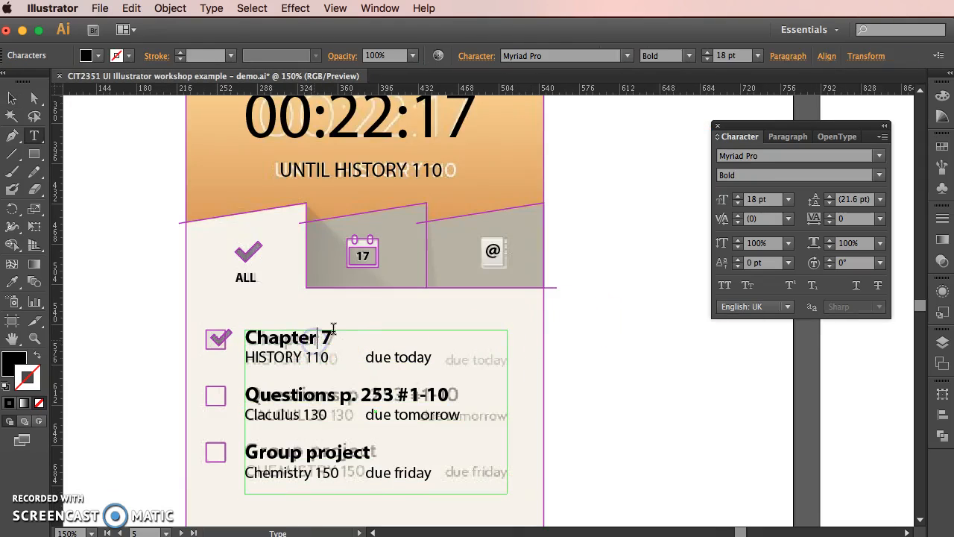
pyautogui.doubleClick(284, 338)
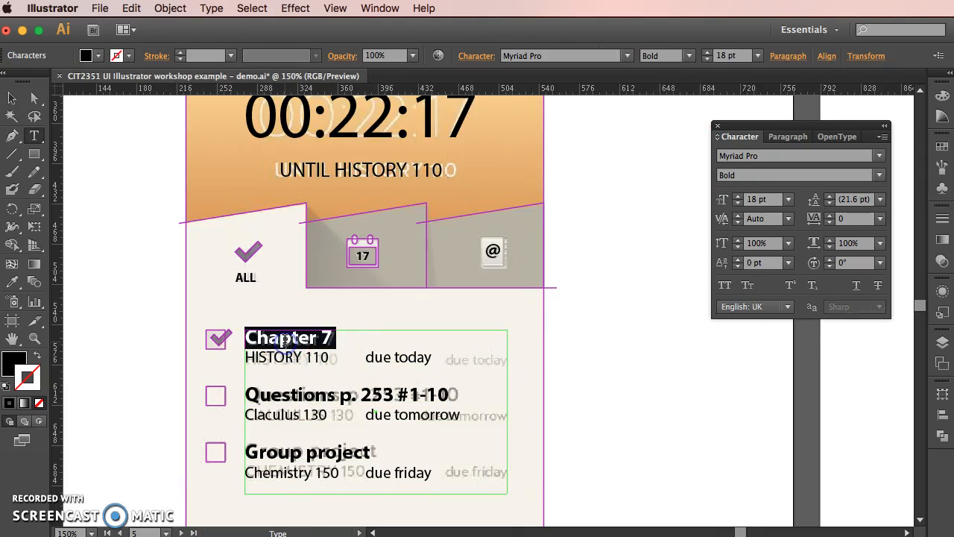
pyautogui.click(767, 155)
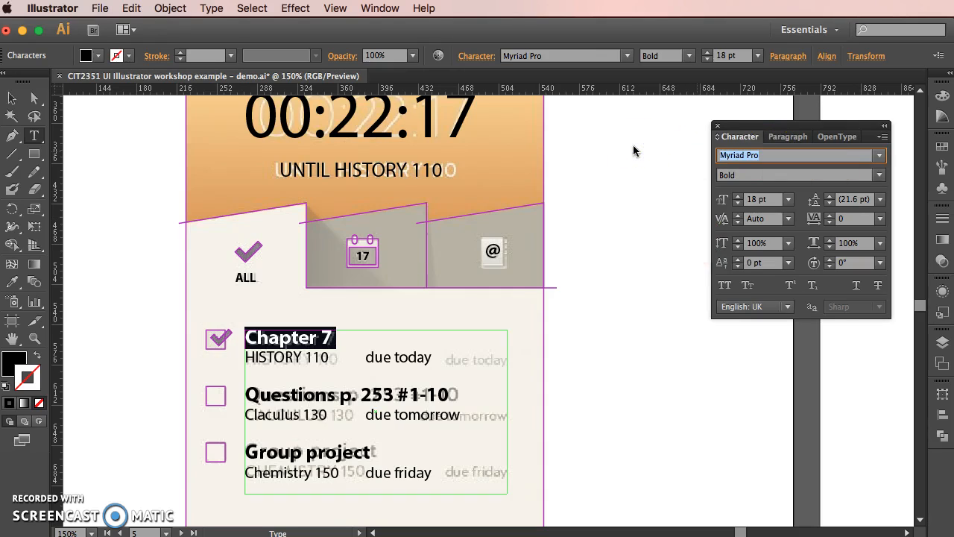
pyautogui.press('Return')
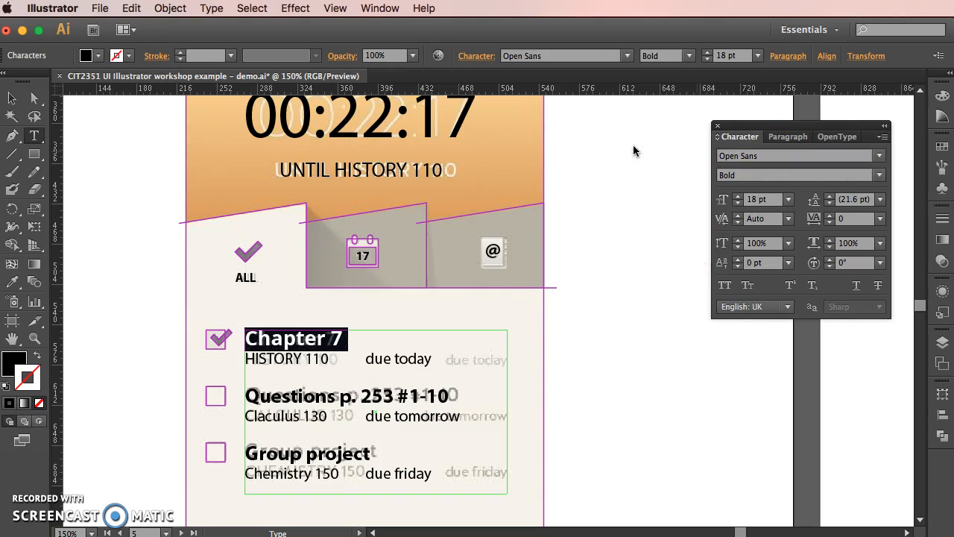
pyautogui.click(387, 345)
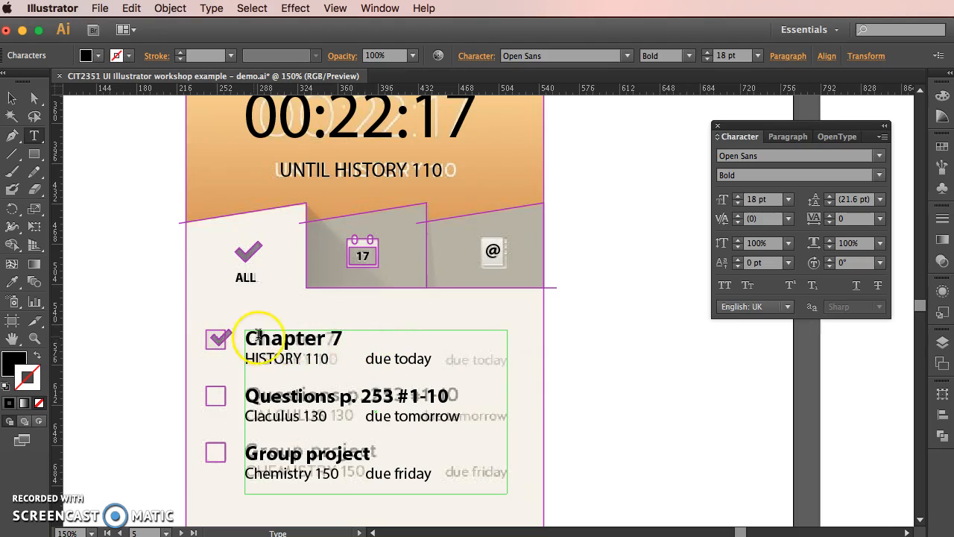
# - Set the kerning of the "Chapter 7" heading in the task list to Optical
pyautogui.tripleClick(360, 340)
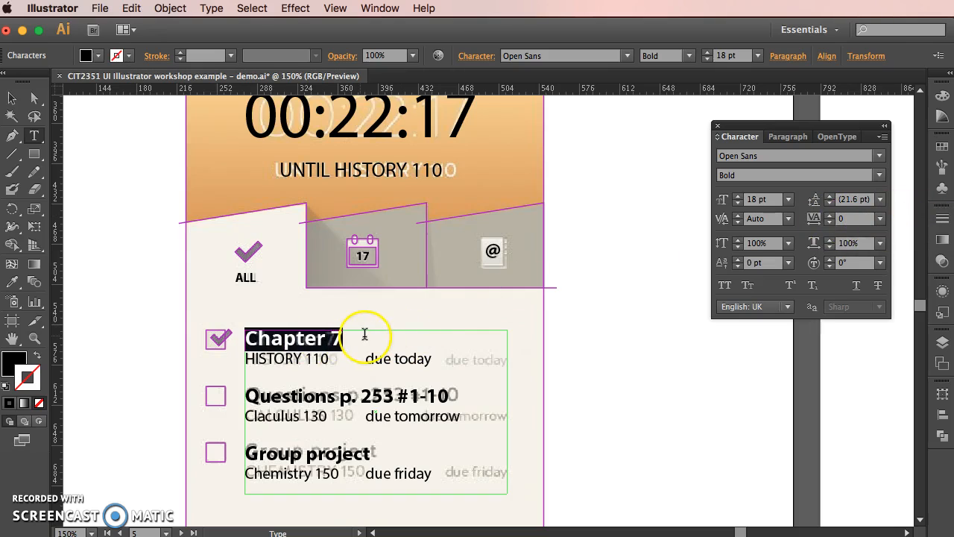
pyautogui.press('super+equal')
pyautogui.press('super+equal')
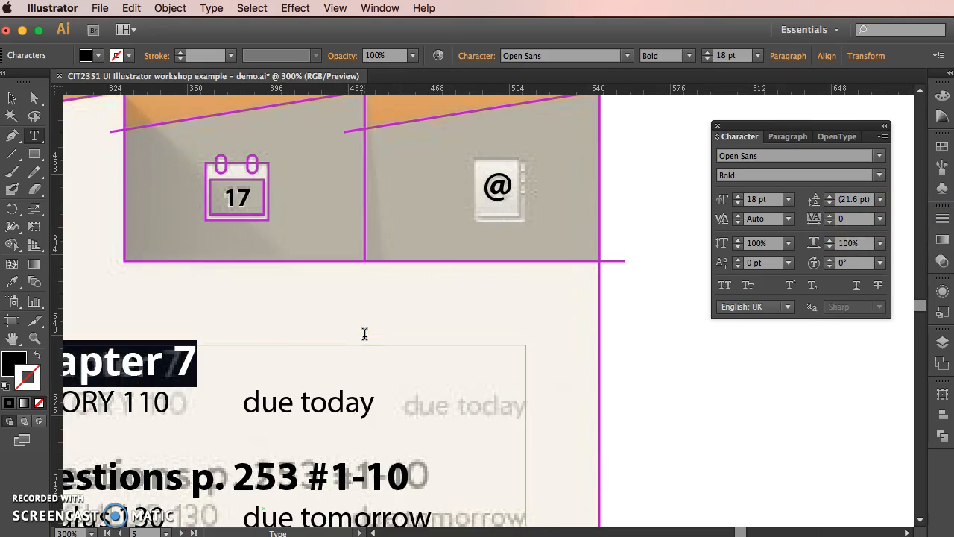
pyautogui.moveTo(736, 531); pyautogui.dragTo(734, 532)
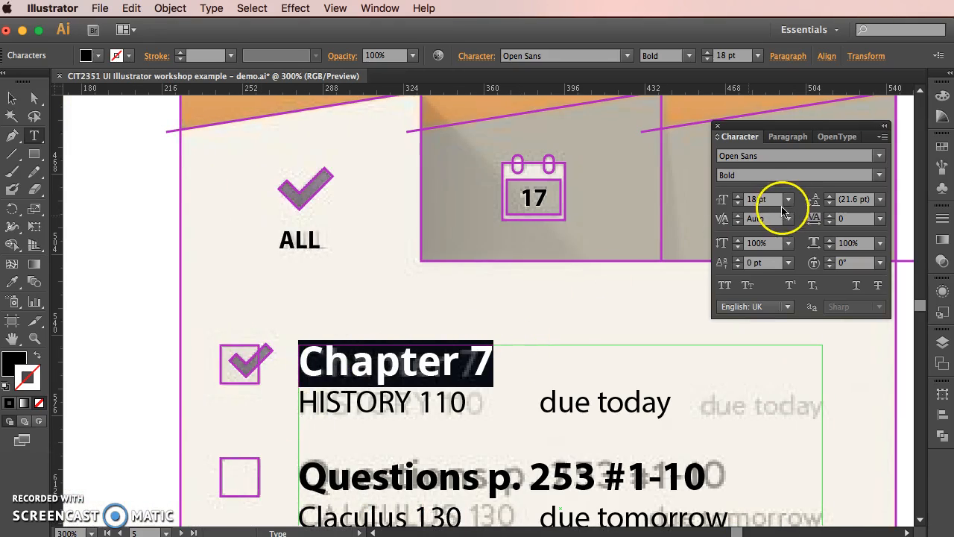
pyautogui.click(494, 357)
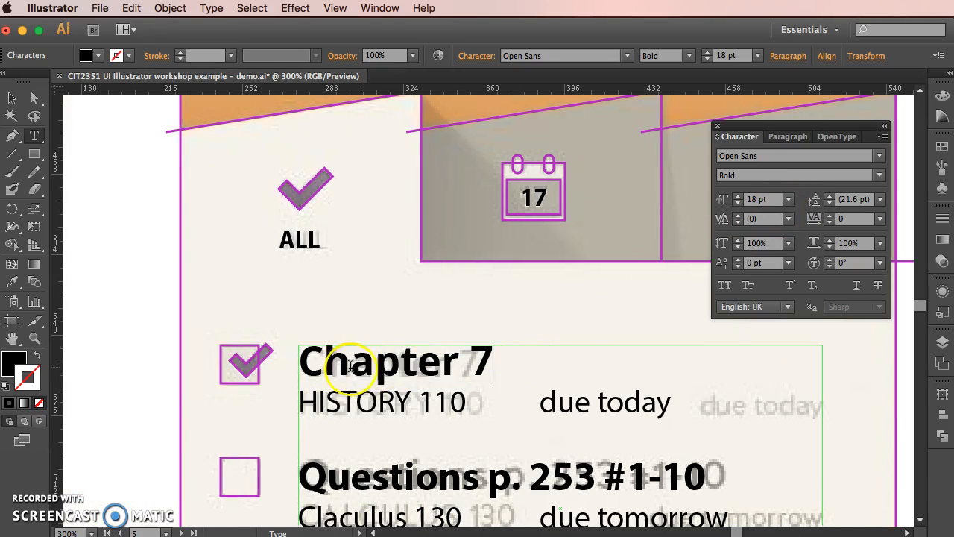
pyautogui.moveTo(469, 361); pyautogui.dragTo(259, 380)
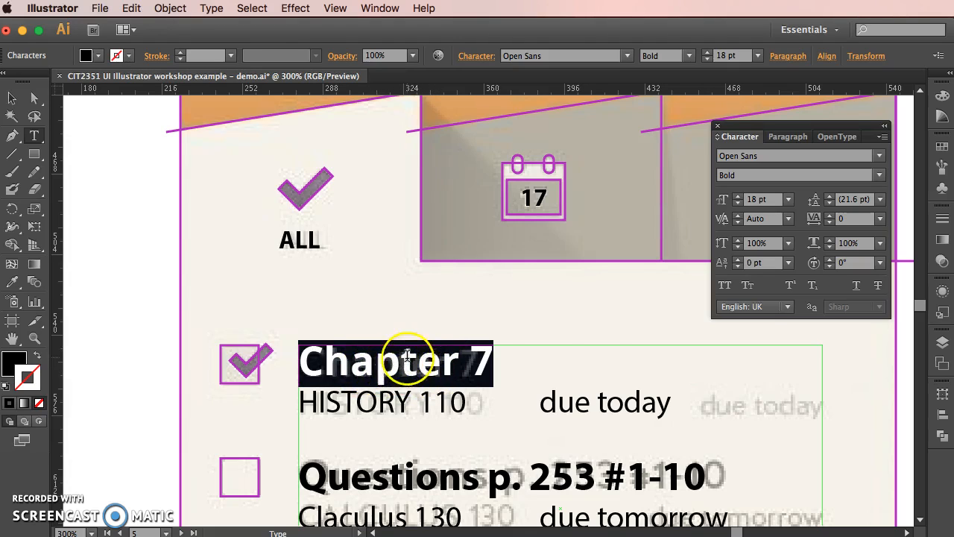
pyautogui.click(787, 219)
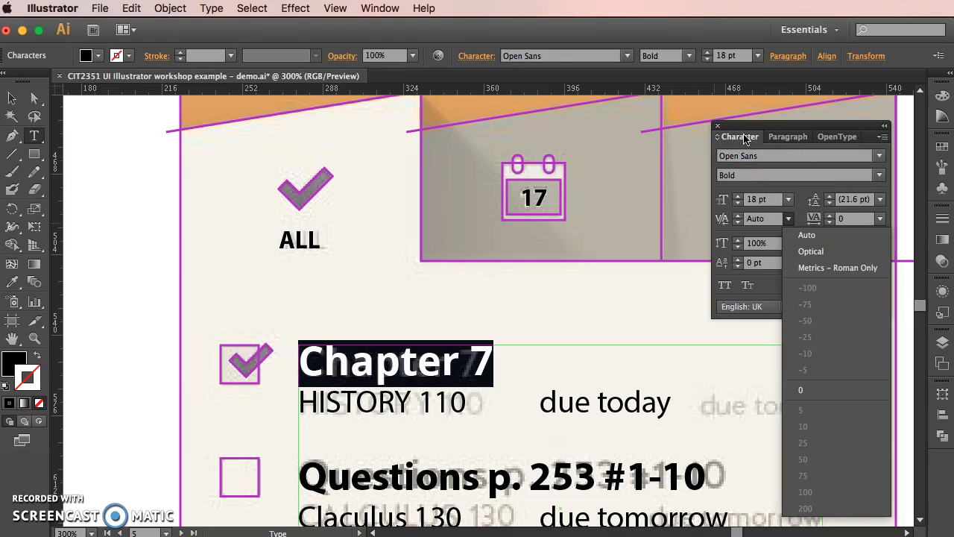
pyautogui.click(834, 254)
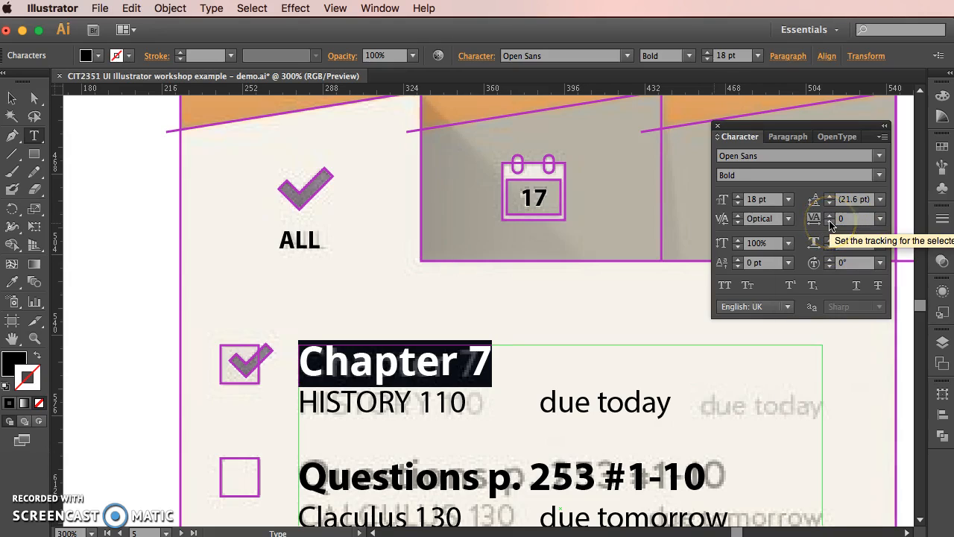
# - Tighten the tracking of the "Chapter 7" heading to -25 to match the reference text behind it
pyautogui.click(830, 215)
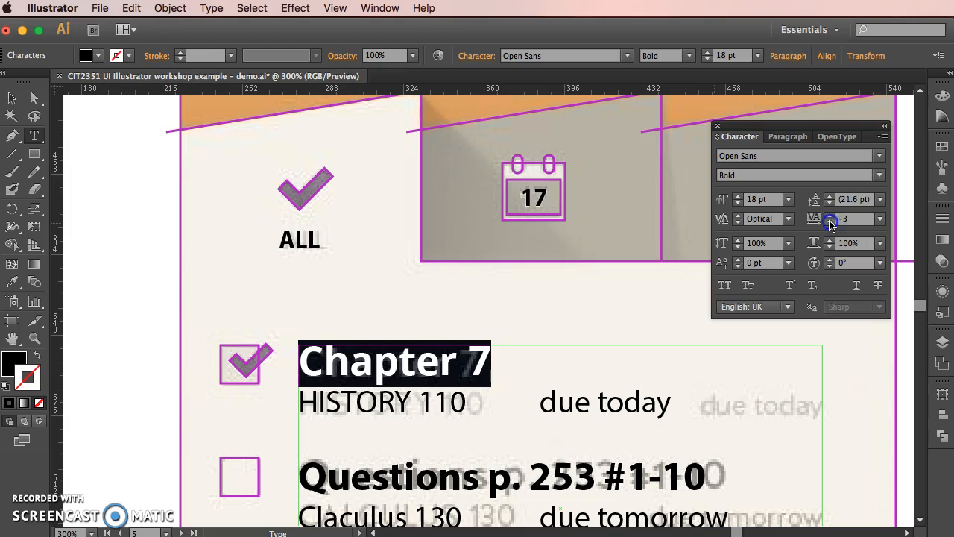
pyautogui.click(827, 222)
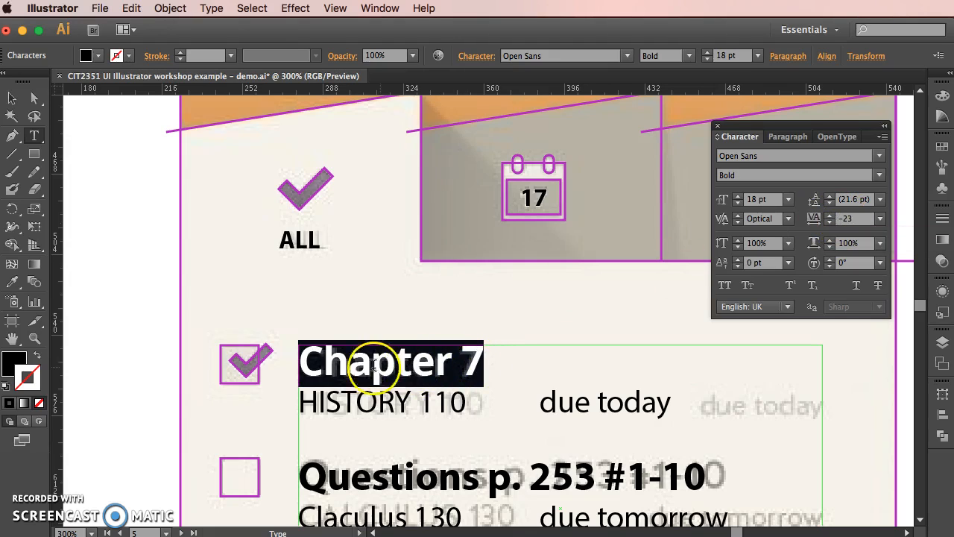
pyautogui.click(857, 219)
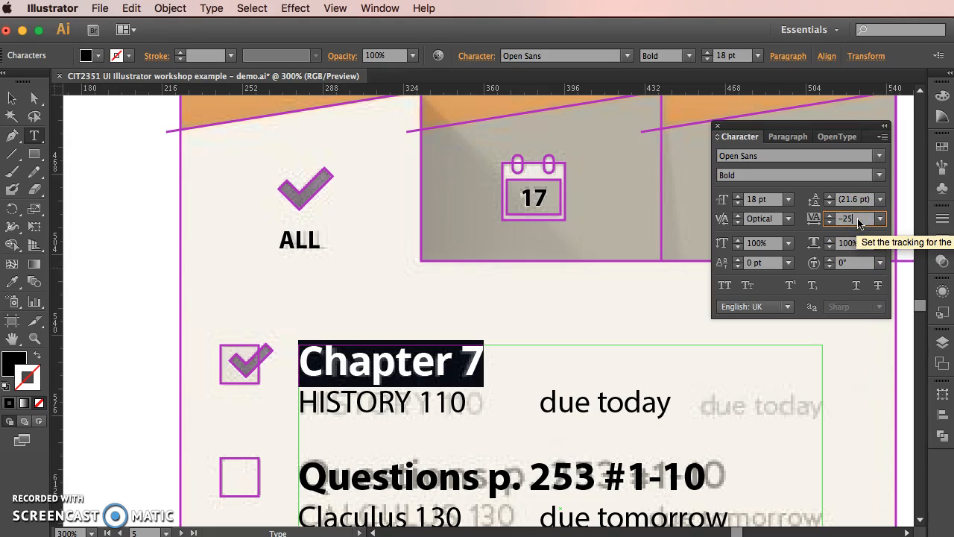
pyautogui.press('Tab')
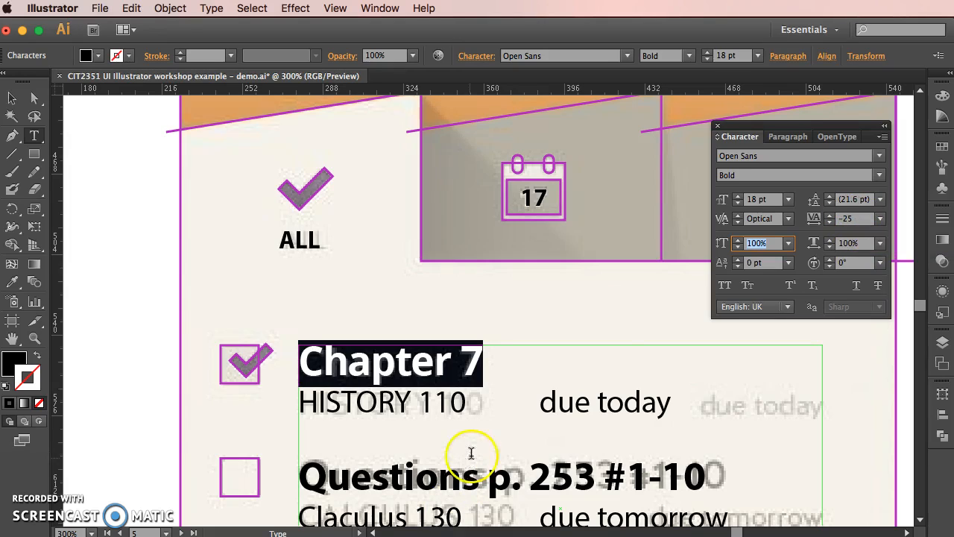
pyautogui.click(495, 363)
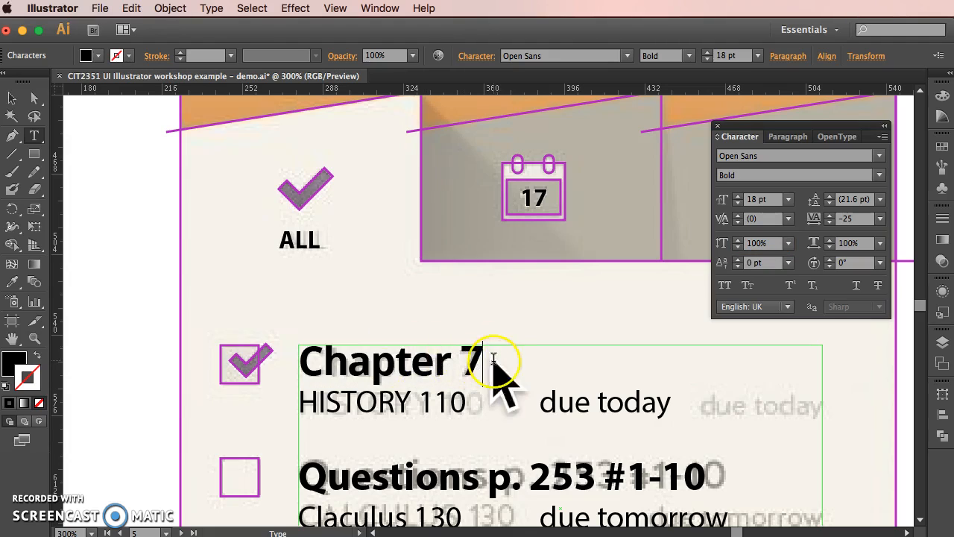
pyautogui.moveTo(490, 363); pyautogui.dragTo(275, 360)
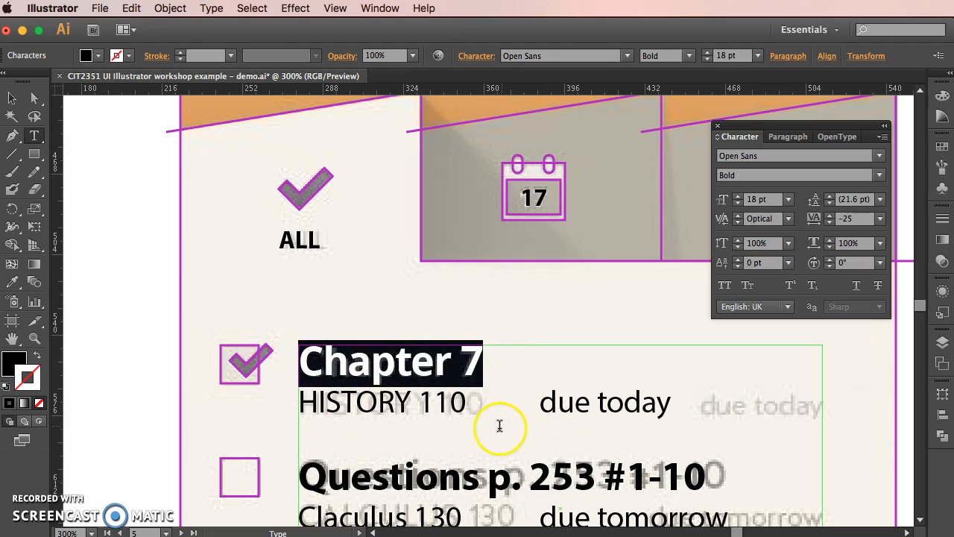
# - Copy the text formatting of the "Chapter 7" heading onto the "Questions p. 253 #1-10" heading with the Eyedropper
pyautogui.moveTo(278, 479); pyautogui.dragTo(852, 464)
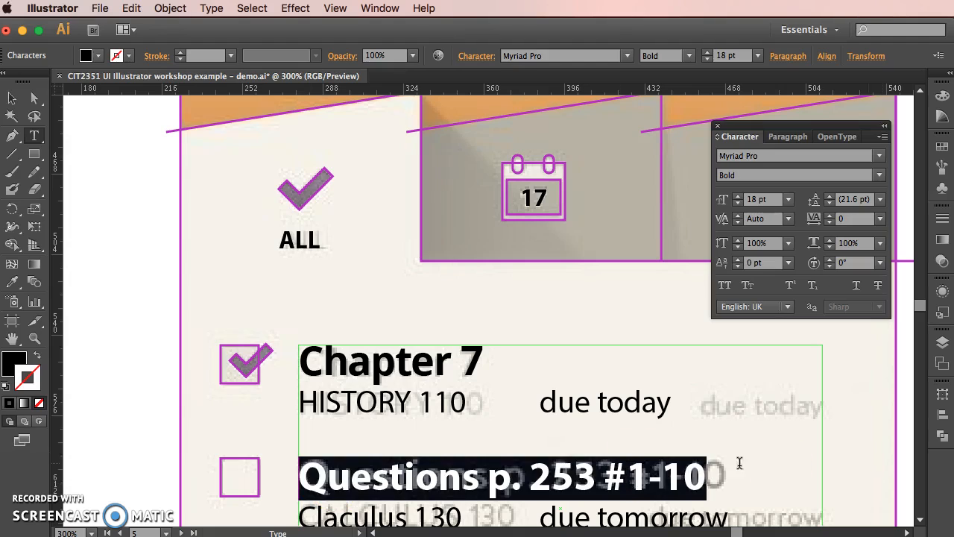
pyautogui.click(12, 282)
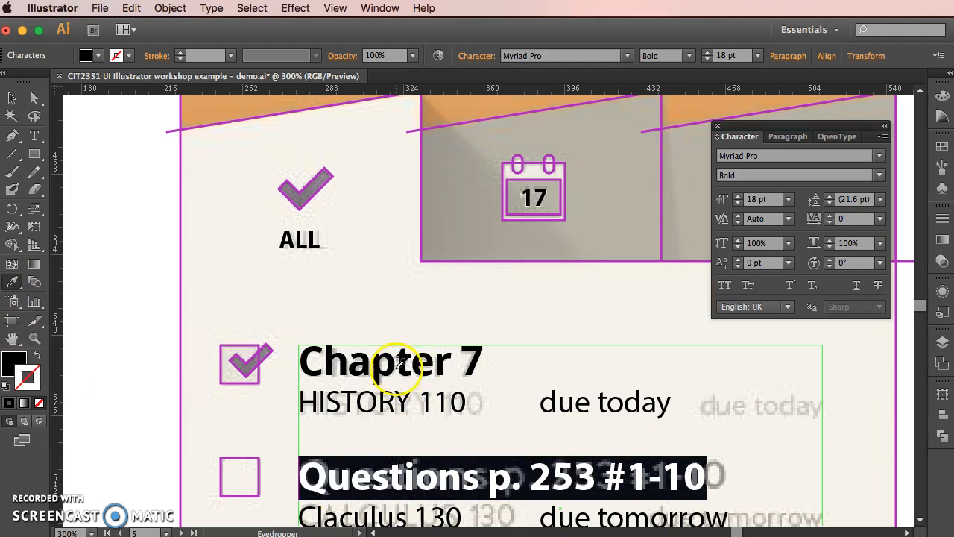
pyautogui.click(407, 363)
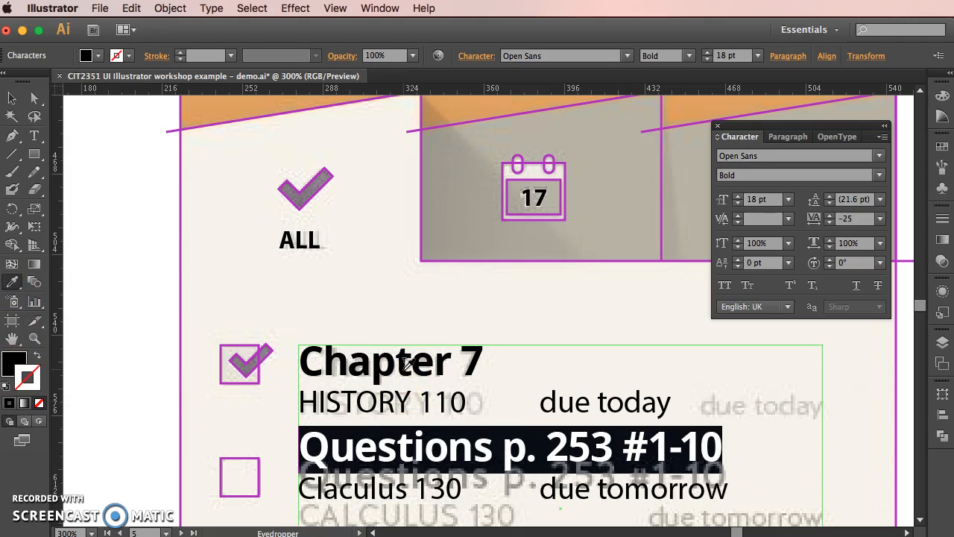
# - Check the paragraph spacing of the "Group project" heading and set the "Chapter 7" heading's space before paragraph to 13 pt
pyautogui.click(787, 137)
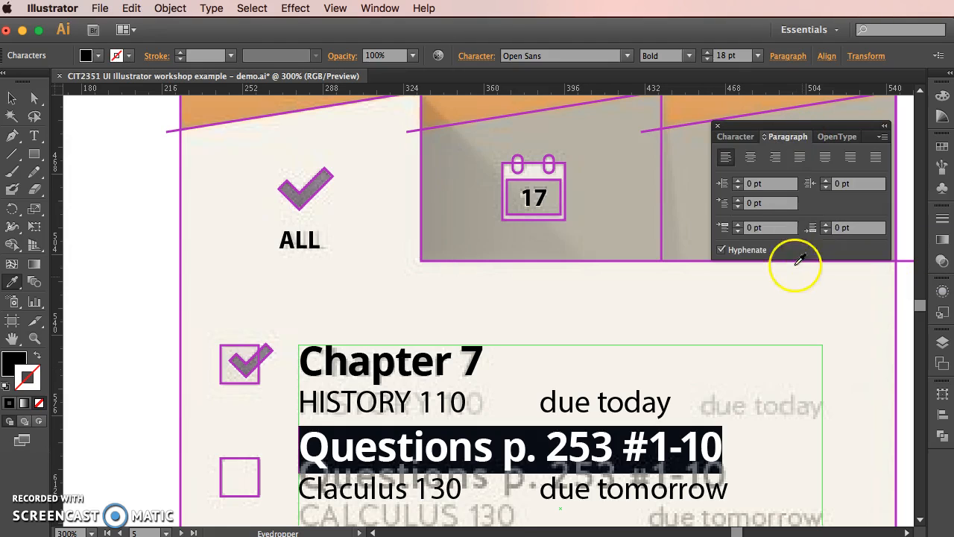
pyautogui.scroll(-3, 613, 415)
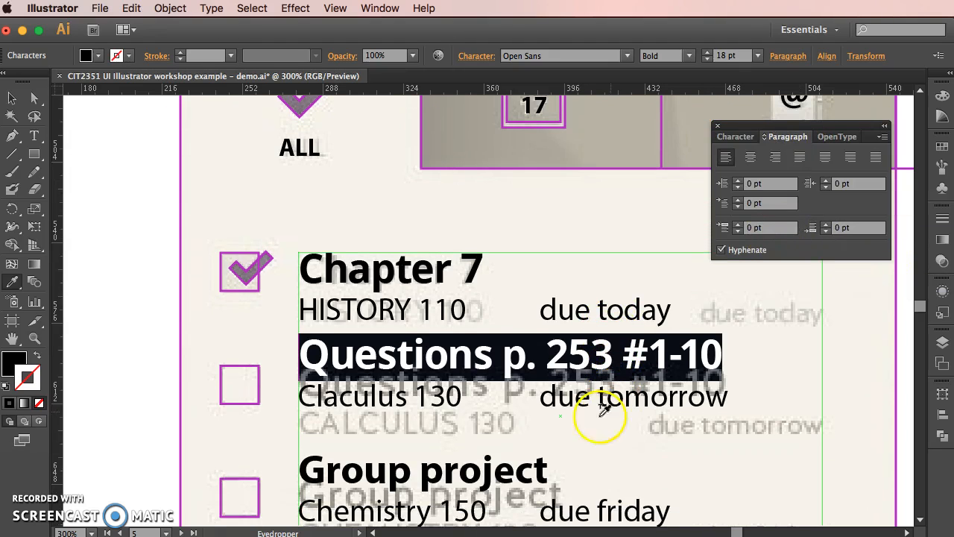
pyautogui.click(33, 135)
pyautogui.tripleClick(373, 477)
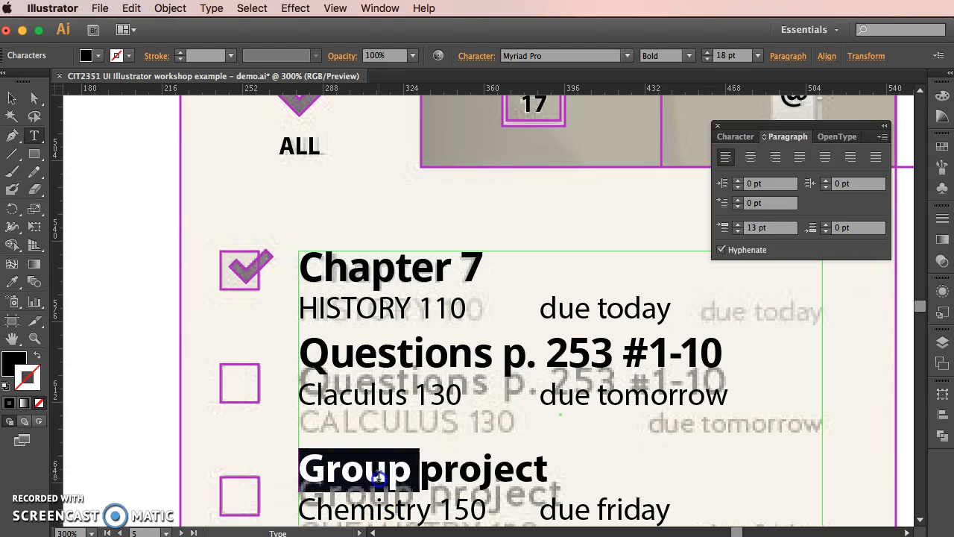
pyautogui.tripleClick(405, 270)
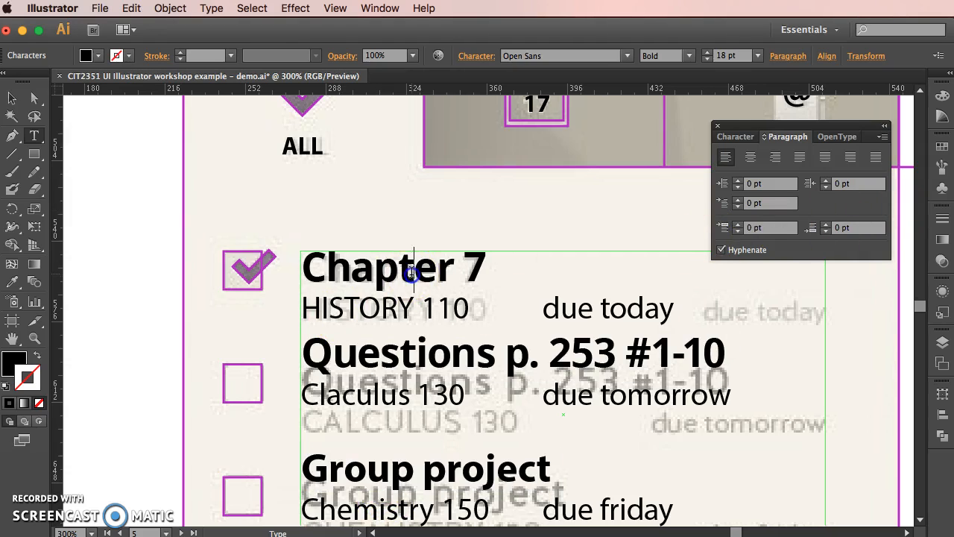
pyautogui.click(772, 239)
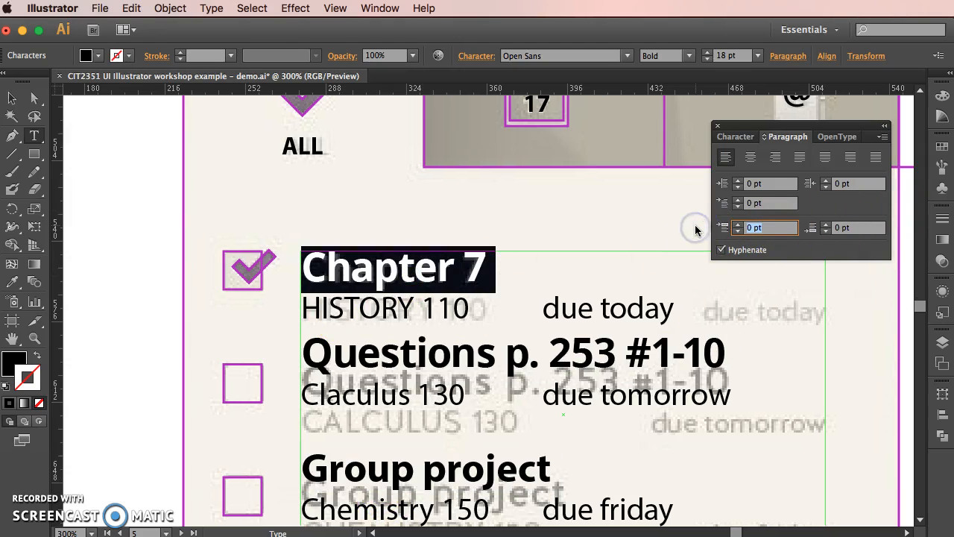
# - Sample the "Chapter 7" formatting, including its 13 pt space before, onto the "Questions p. 253 #1-10" heading and deselect the text
pyautogui.tripleClick(456, 358)
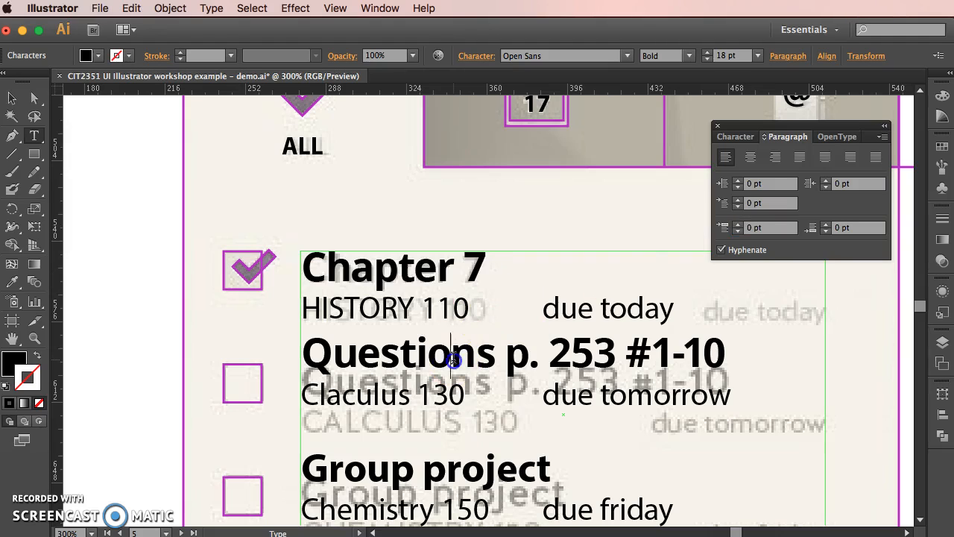
pyautogui.click(12, 282)
pyautogui.click(318, 268)
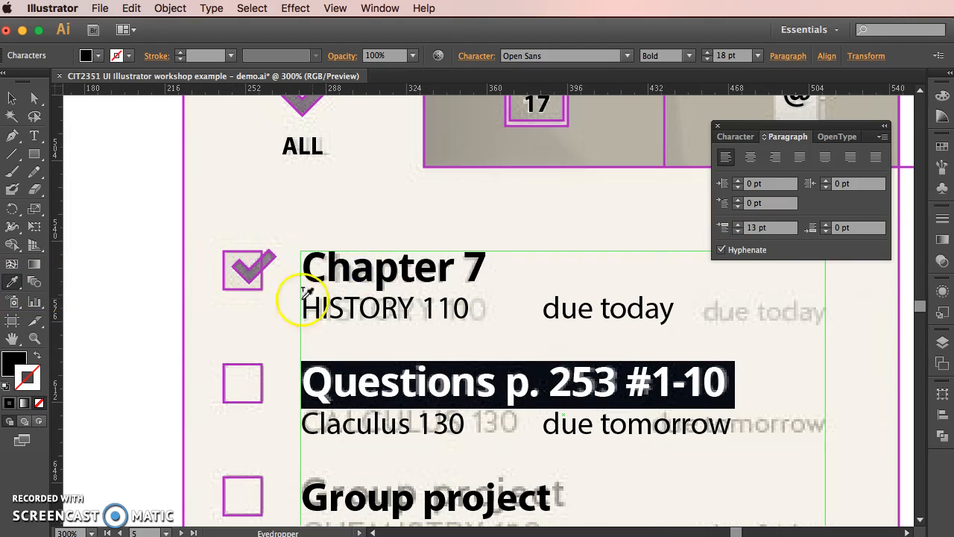
pyautogui.click(11, 97)
pyautogui.click(840, 381)
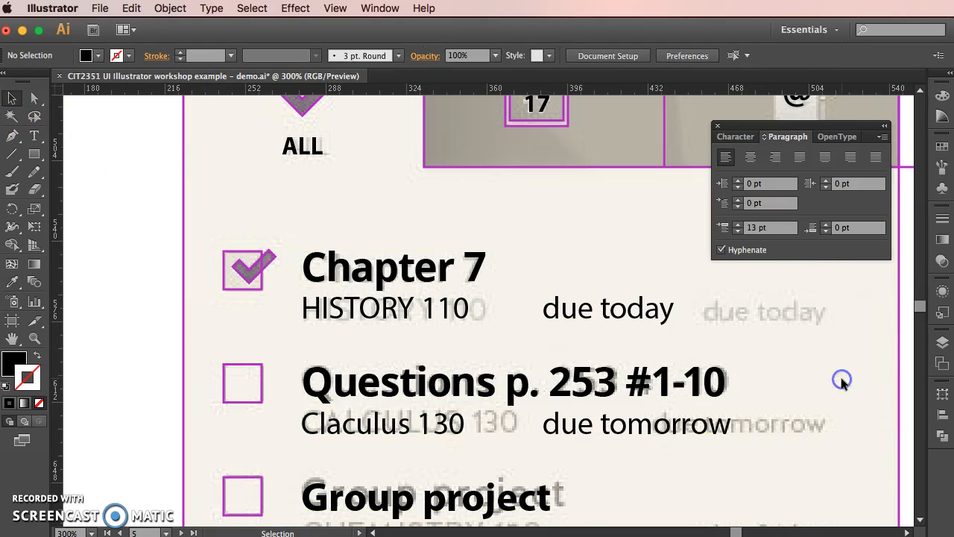
# - Select the "Questions p. 253 #1-10" heading and check the font family names in the Desktop's fonts folder in Finder
pyautogui.scroll(-1, 656, 477)
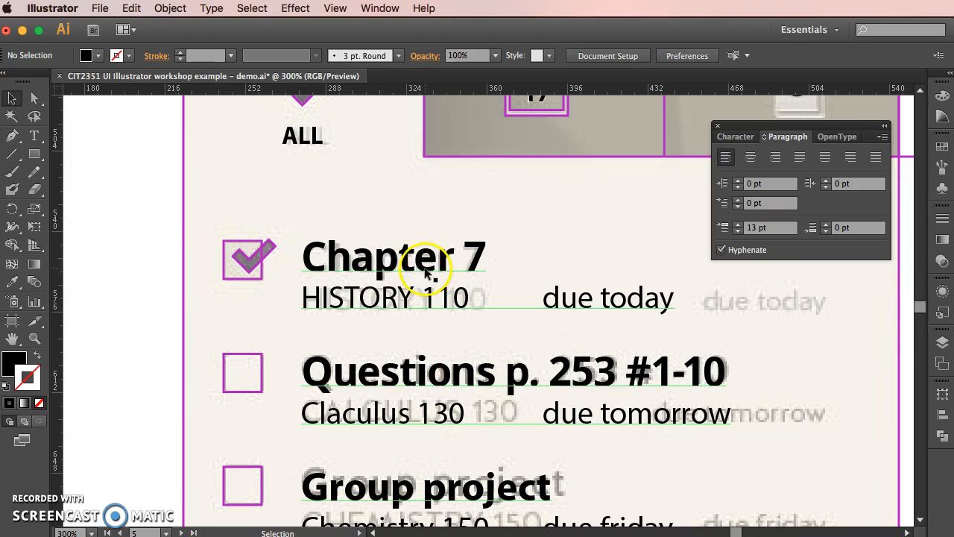
pyautogui.tripleClick(408, 380)
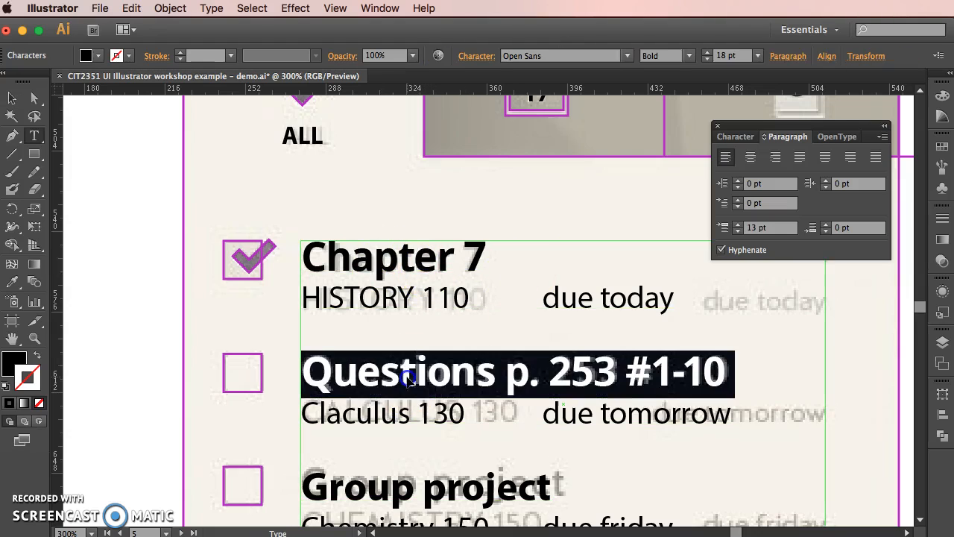
pyautogui.click(731, 137)
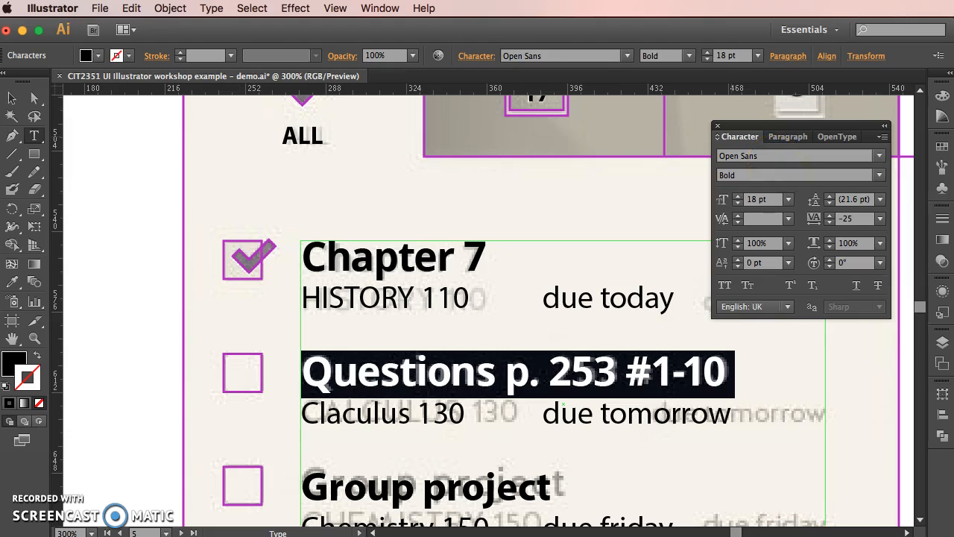
pyautogui.click(373, 535)
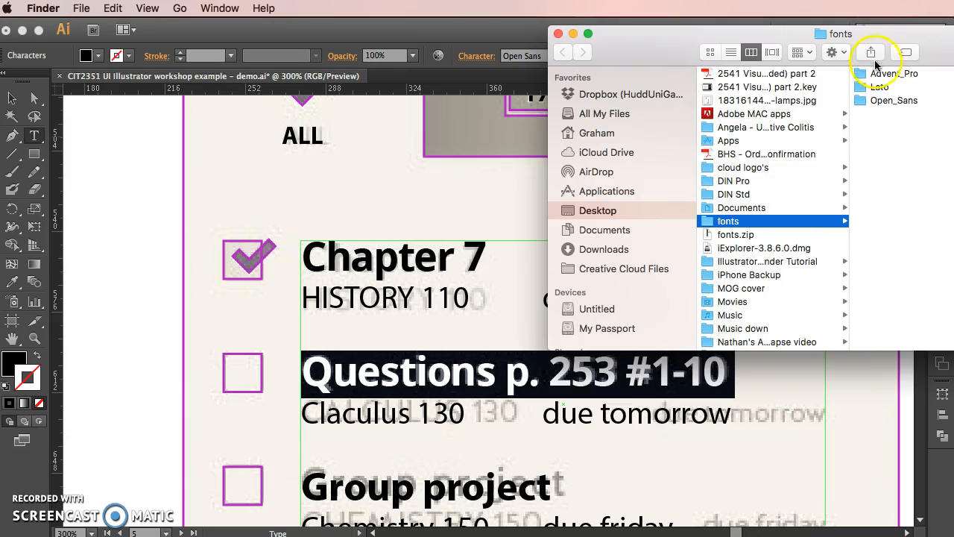
pyautogui.moveTo(866, 38); pyautogui.dragTo(418, 92)
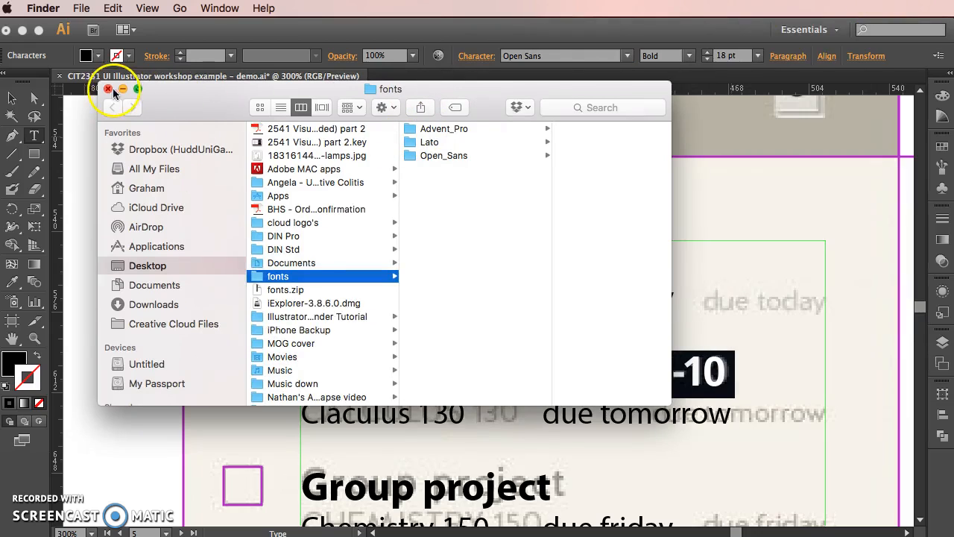
pyautogui.click(107, 89)
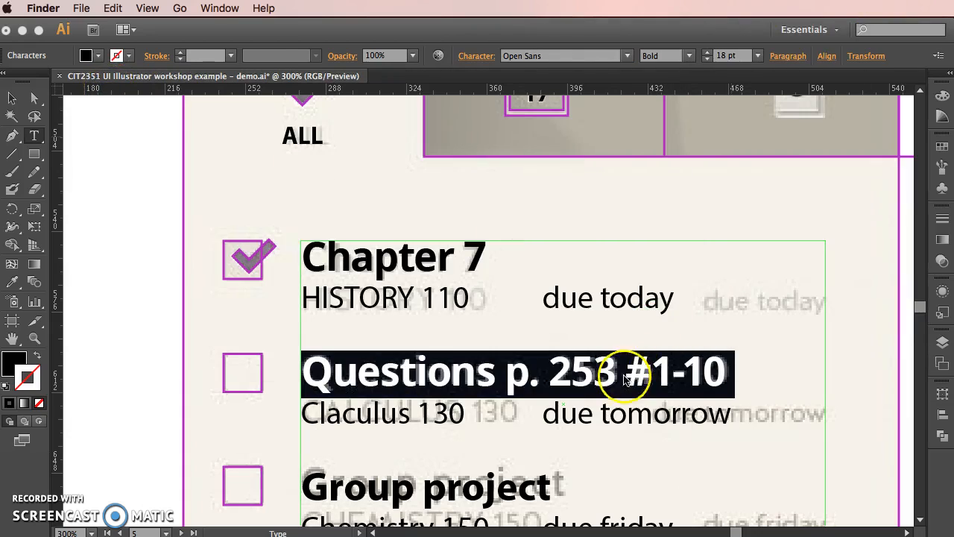
# - Switch back to Illustrator and set the font of the "Questions p. 253 #1-10" heading to Lato
pyautogui.click(687, 178)
pyautogui.click(768, 155)
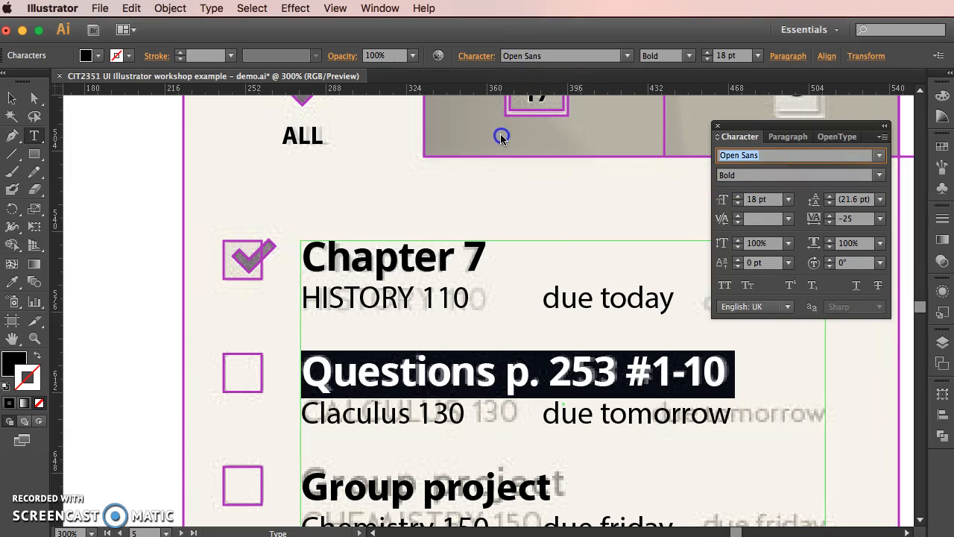
pyautogui.write('Lato')
pyautogui.press('Return')
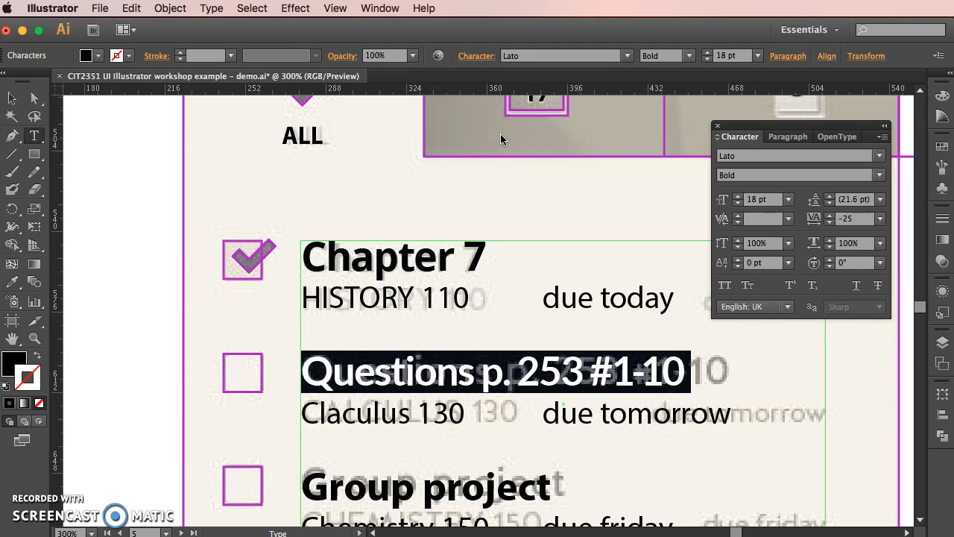
# - Set the tracking of the "Questions p. 253 #1-10" heading to 0
pyautogui.click(775, 373)
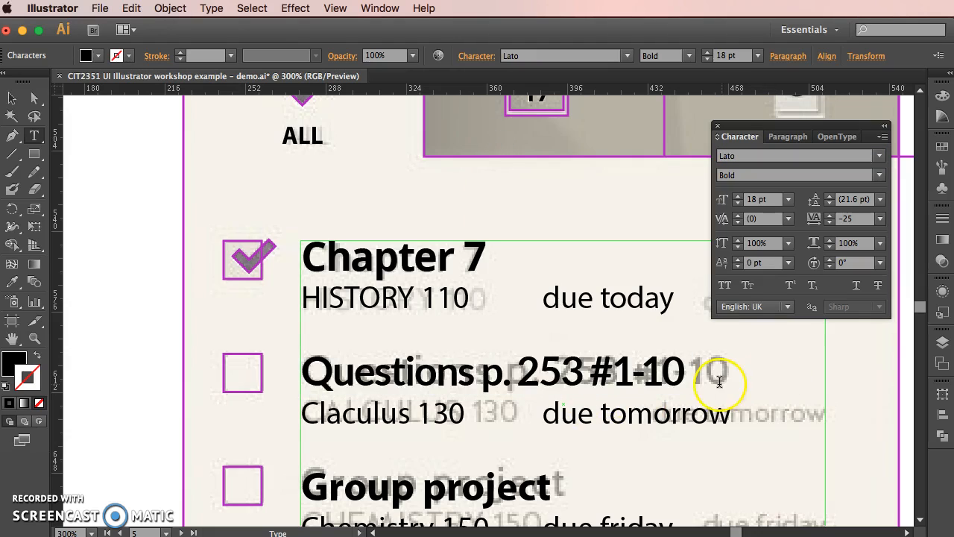
pyautogui.moveTo(719, 380); pyautogui.dragTo(291, 373)
pyautogui.click(881, 219)
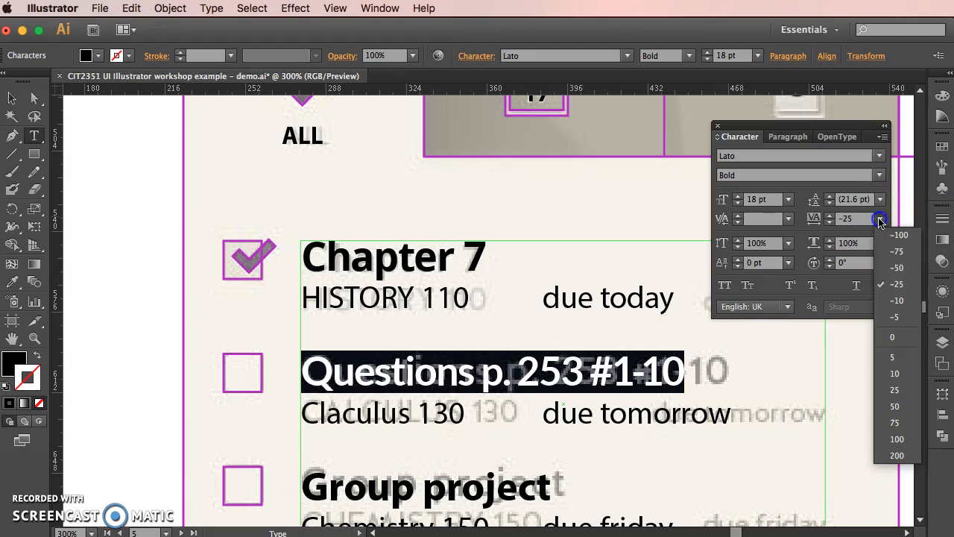
pyautogui.click(891, 337)
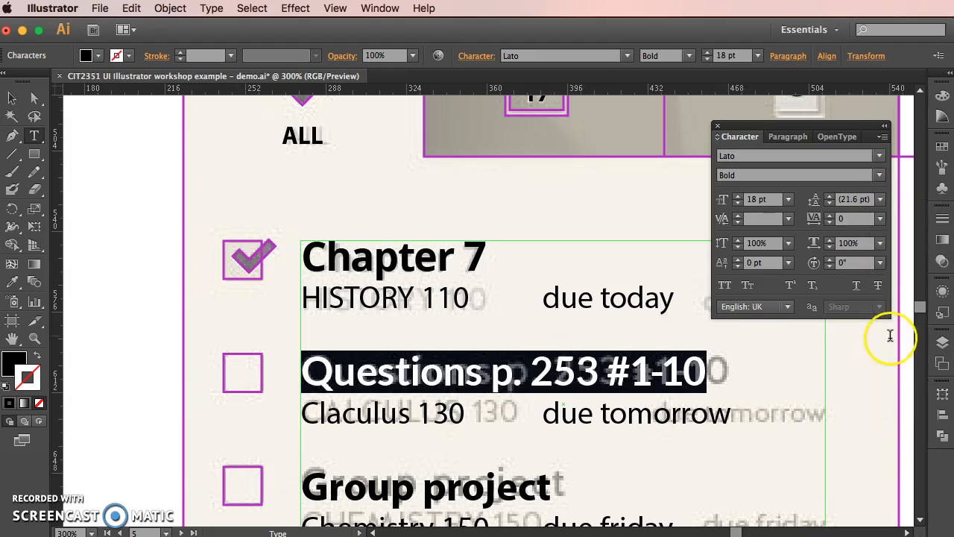
# - Deselect the heading and move the whole assignment text block aside to compare it with the reference lettering
pyautogui.click(760, 371)
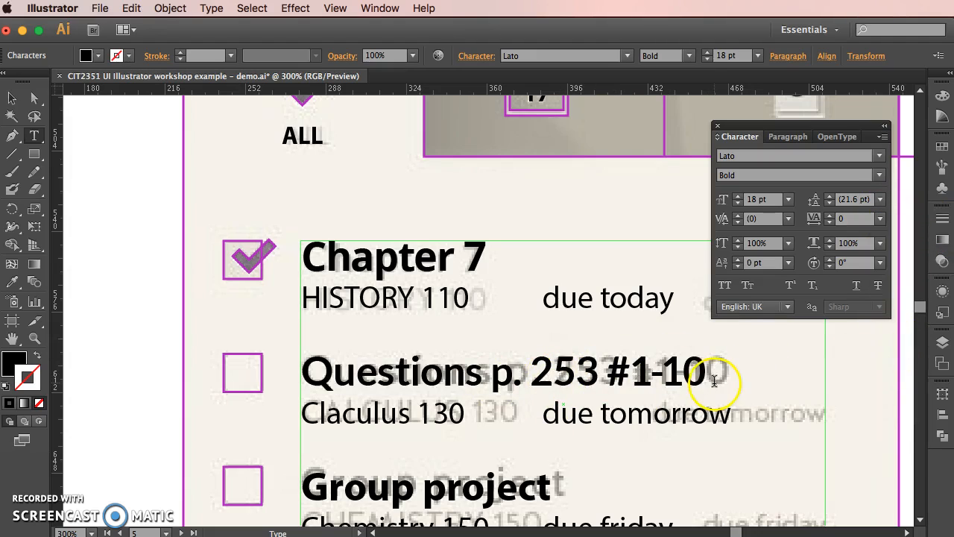
pyautogui.click(10, 101)
pyautogui.click(549, 415)
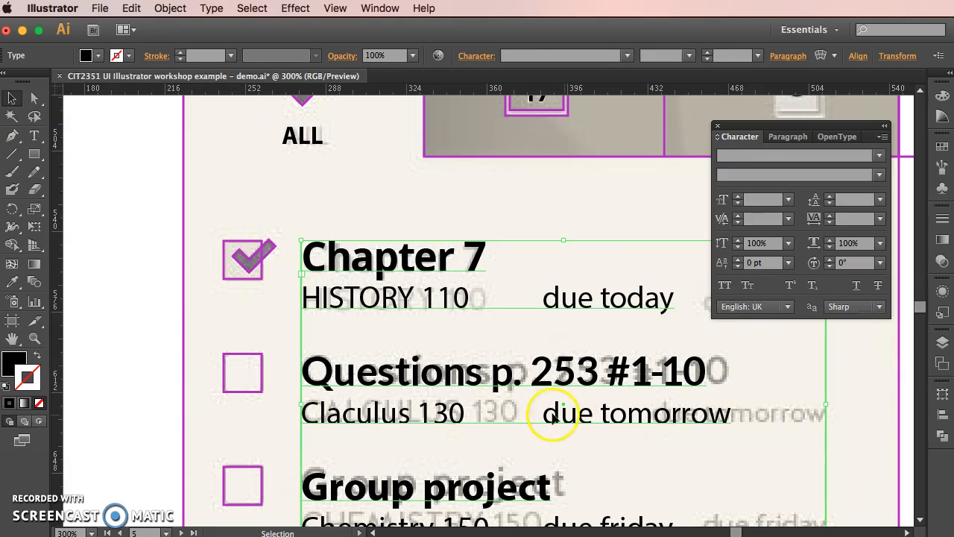
pyautogui.moveTo(405, 366); pyautogui.dragTo(566, 409)
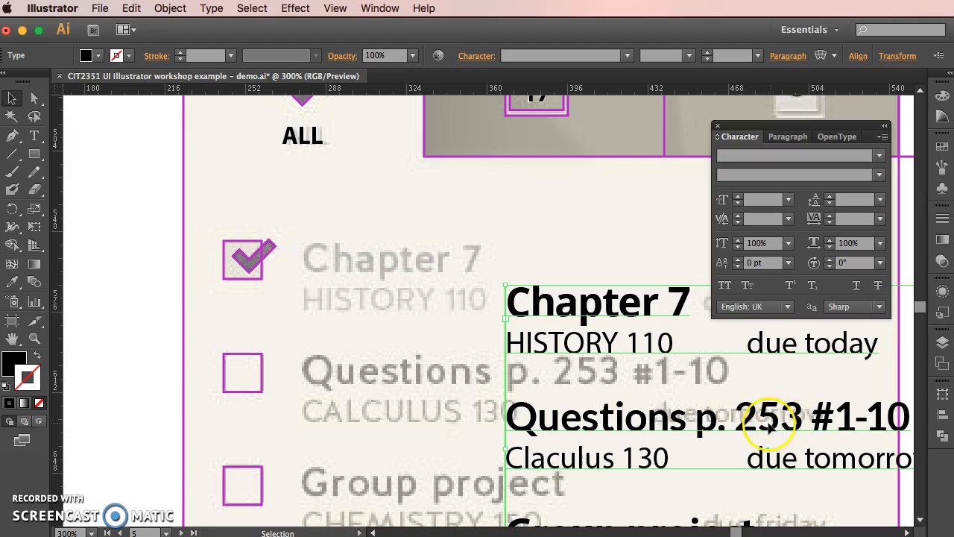
# - Undo the text block move and the Lato font and tracking changes on the "Questions p. 253 #1-10" heading
pyautogui.press('super+z')
pyautogui.press('super+z')
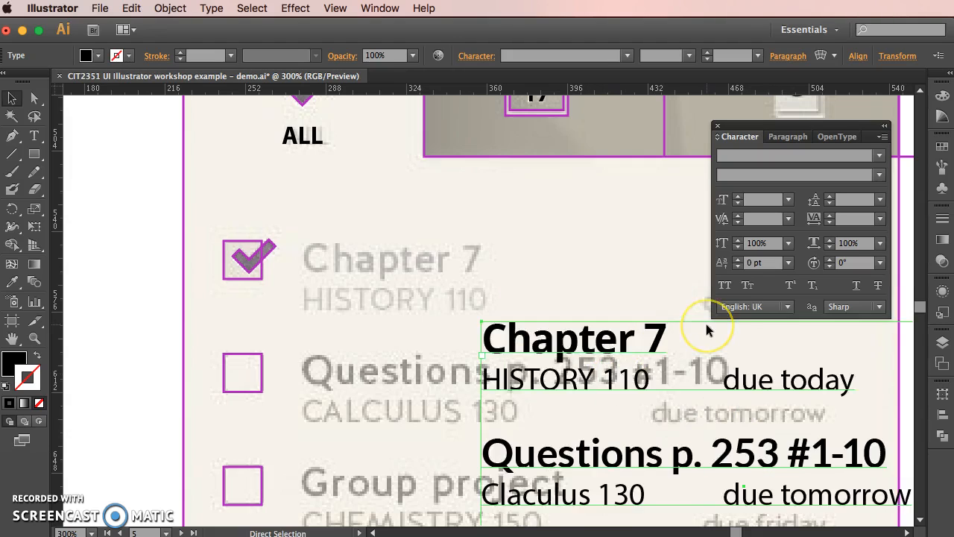
pyautogui.press('super+z')
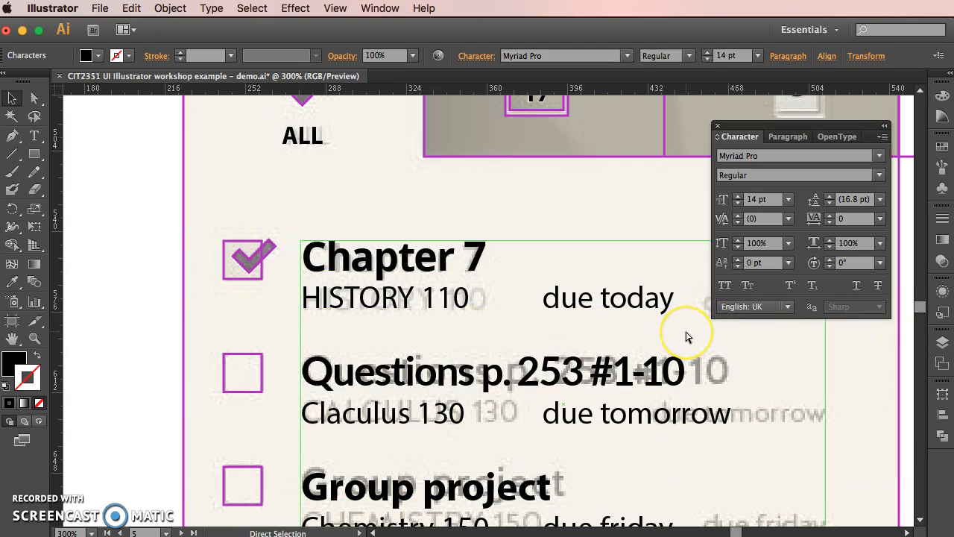
pyautogui.press('super+z')
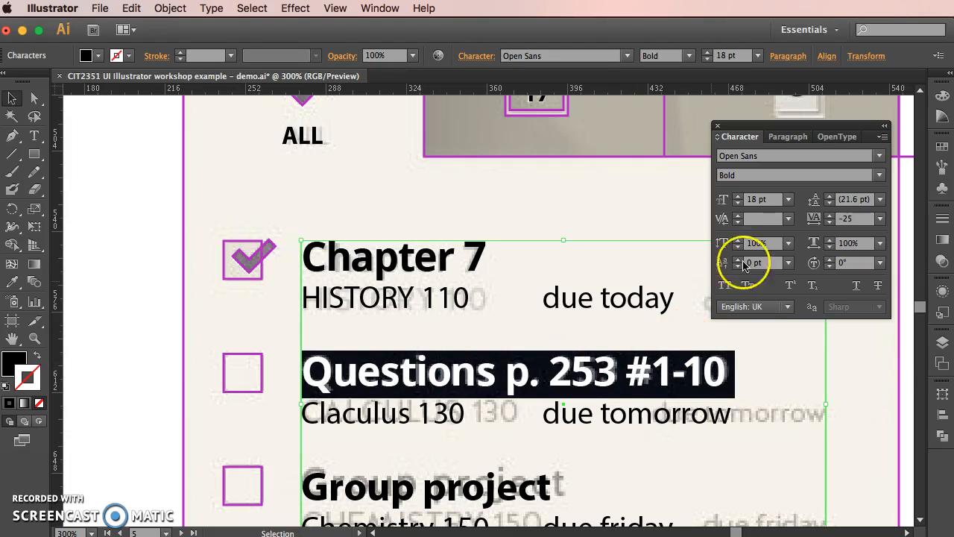
# - Set the font style of the "Questions p. 253 #1-10" and "Chapter 7" headings to Semibold
pyautogui.click(880, 176)
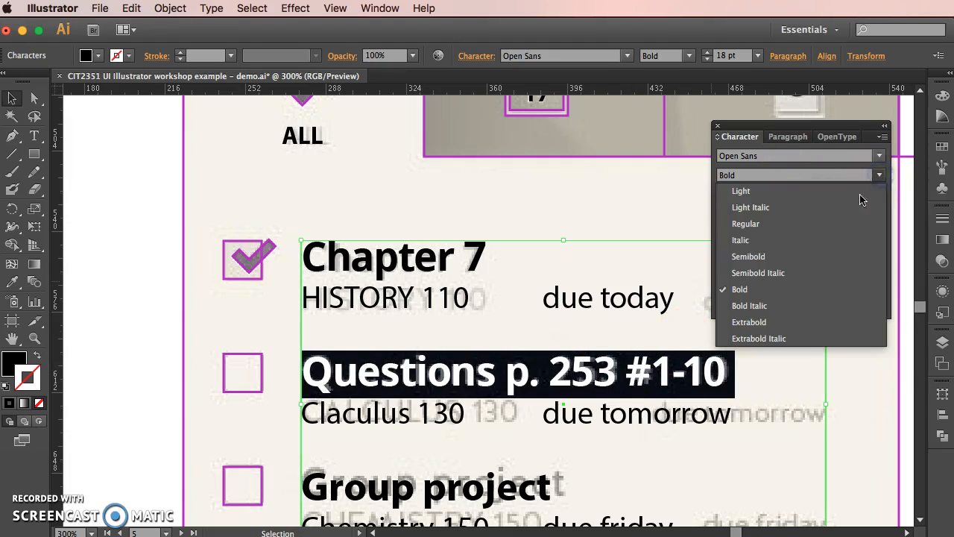
pyautogui.click(823, 264)
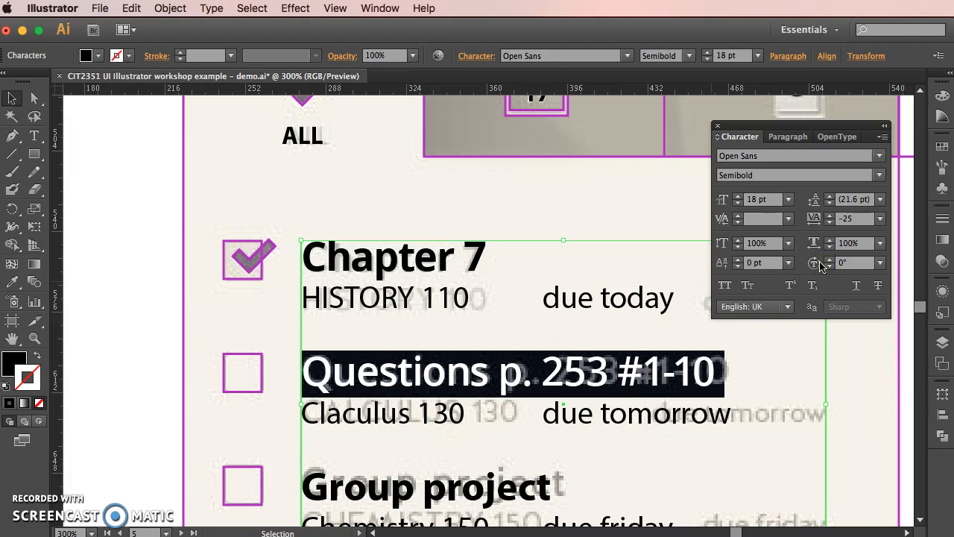
pyautogui.tripleClick(362, 250)
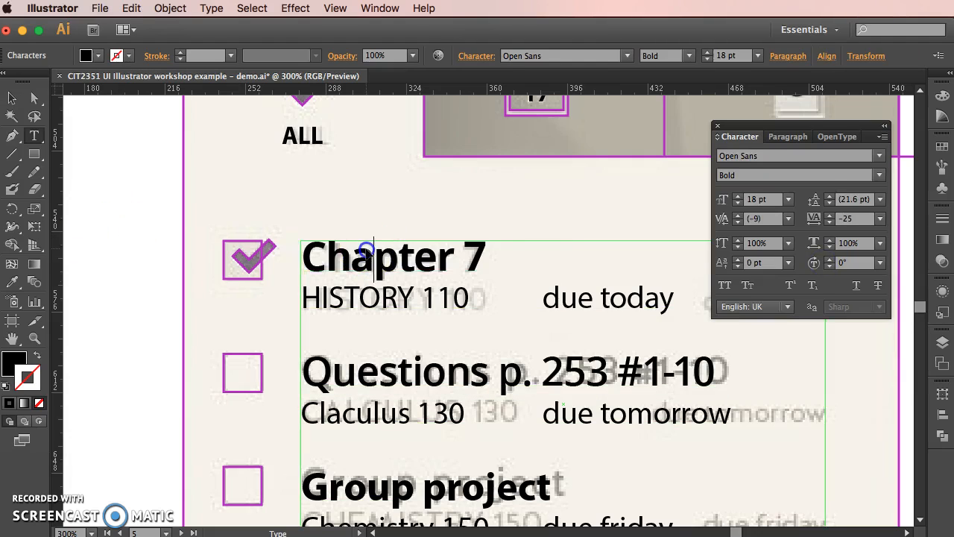
pyautogui.click(879, 176)
pyautogui.click(818, 256)
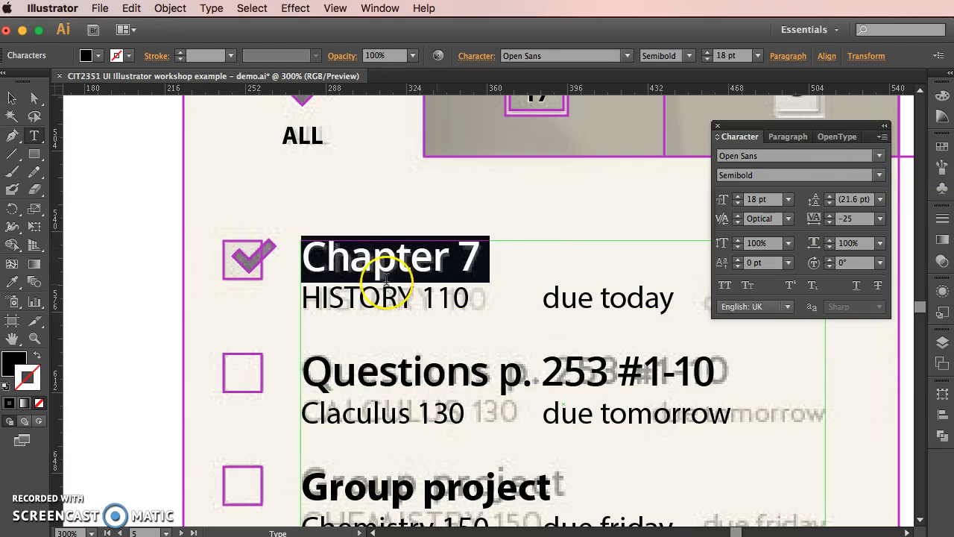
# - Set the tracking of the "Chapter 7" heading to -20 and sample its formatting onto the "Questions p. 253 #1-10" heading
pyautogui.tripleClick(379, 255)
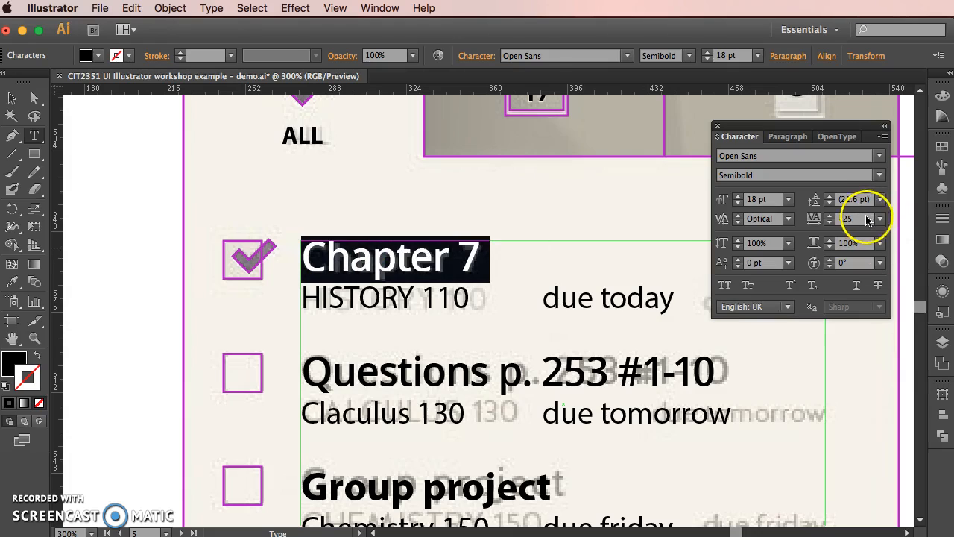
pyautogui.press('BackSpace')
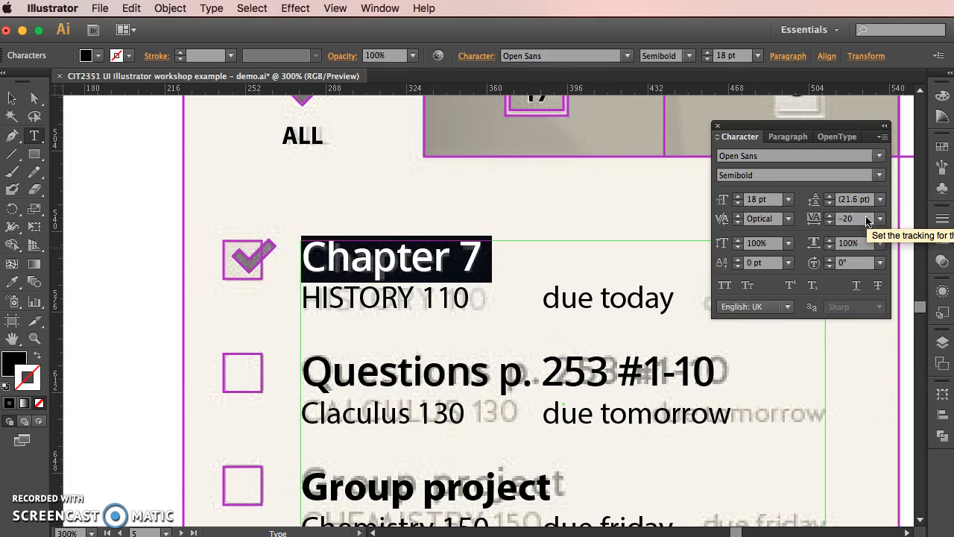
pyautogui.tripleClick(458, 375)
pyautogui.click(12, 282)
pyautogui.click(430, 253)
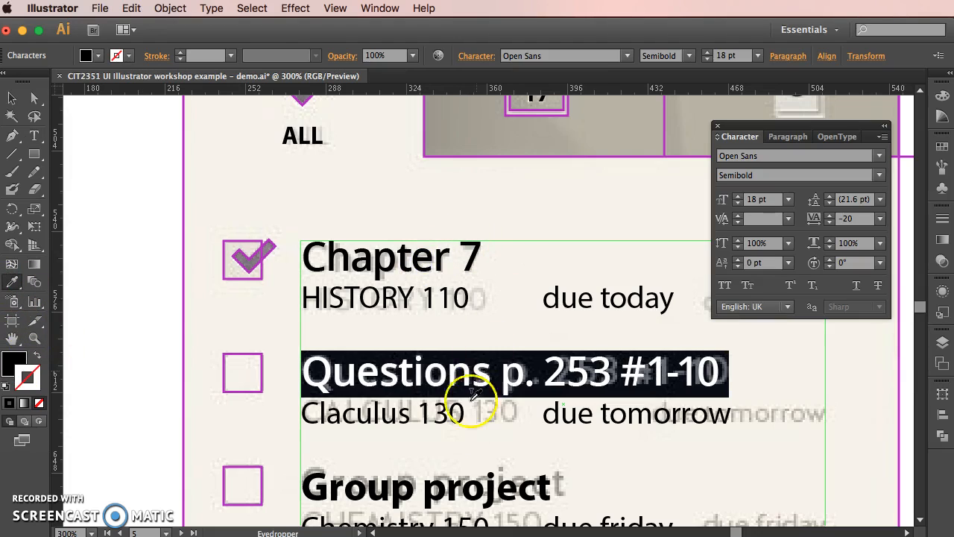
# - Sample the "Chapter 7" formatting onto the "Group project" heading and leave text editing
pyautogui.click(35, 134)
pyautogui.tripleClick(392, 490)
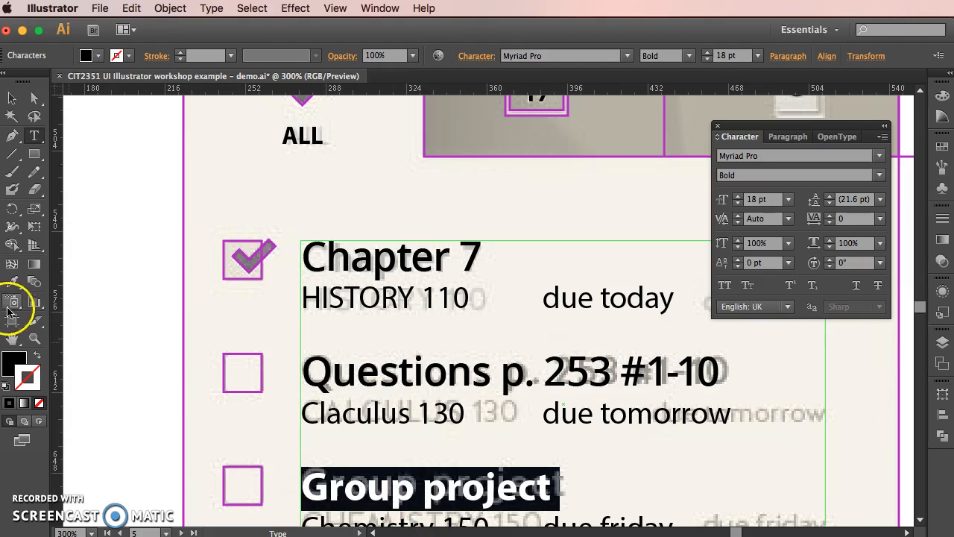
pyautogui.click(15, 284)
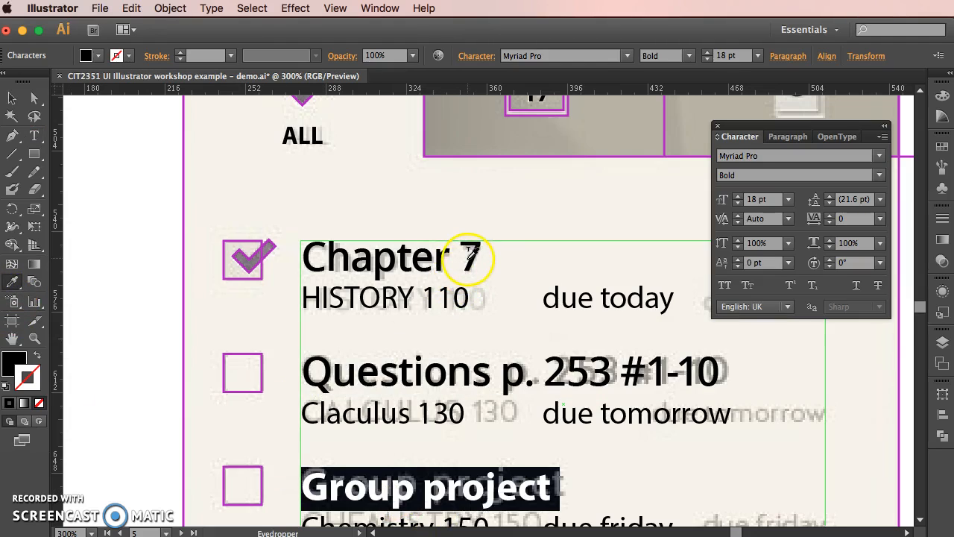
pyautogui.click(471, 254)
pyautogui.click(13, 100)
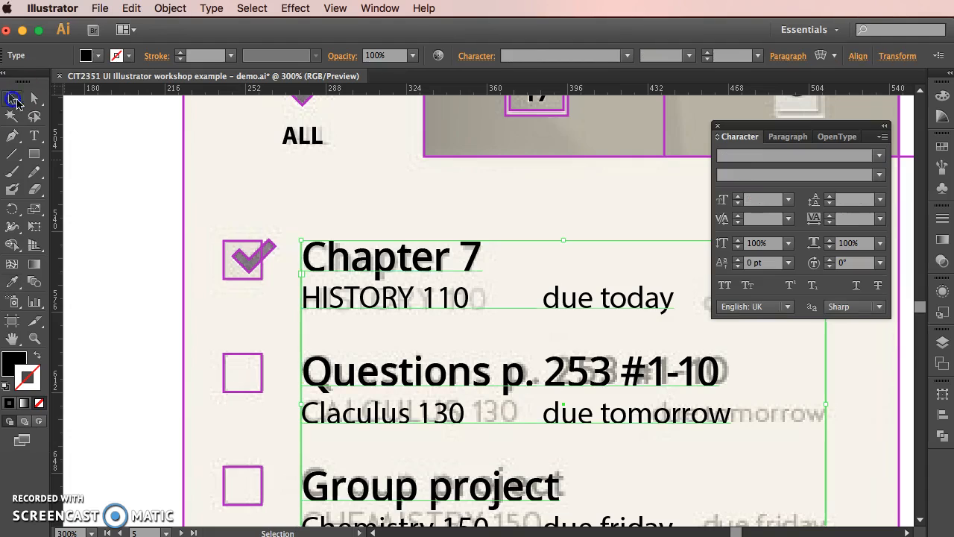
# - Select the "HISTORY 110 due today" line and set its font to Open Sans
pyautogui.doubleClick(405, 308)
pyautogui.tripleClick(405, 310)
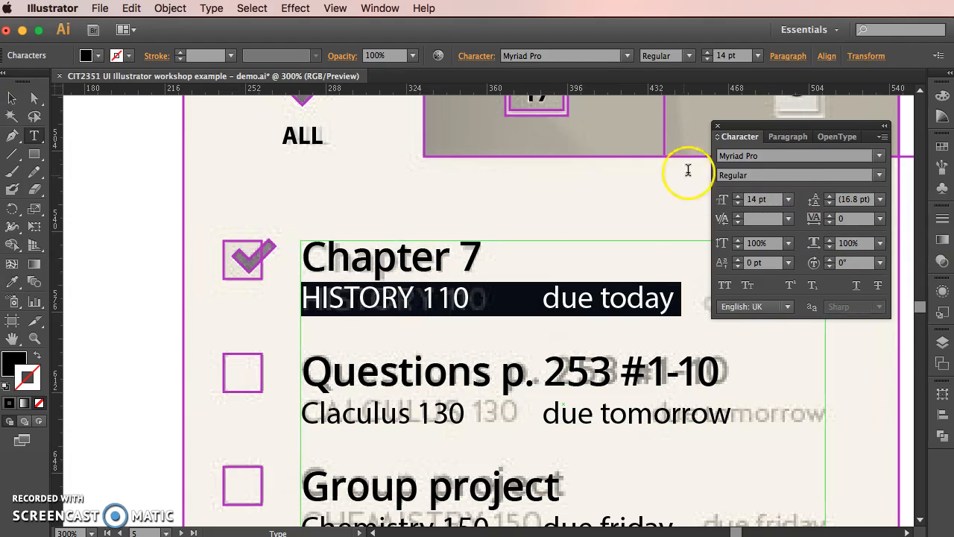
pyautogui.click(761, 156)
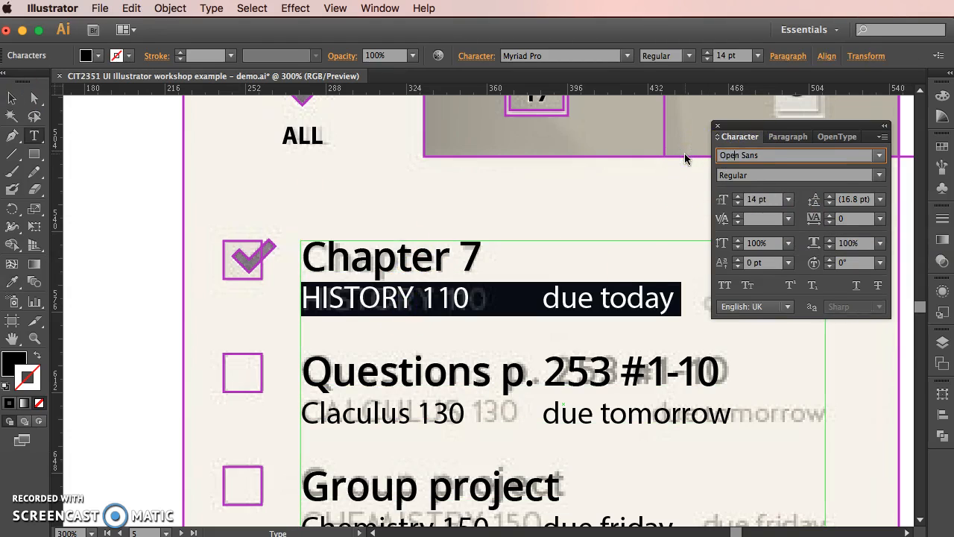
pyautogui.write('Open Sans')
pyautogui.press('Return')
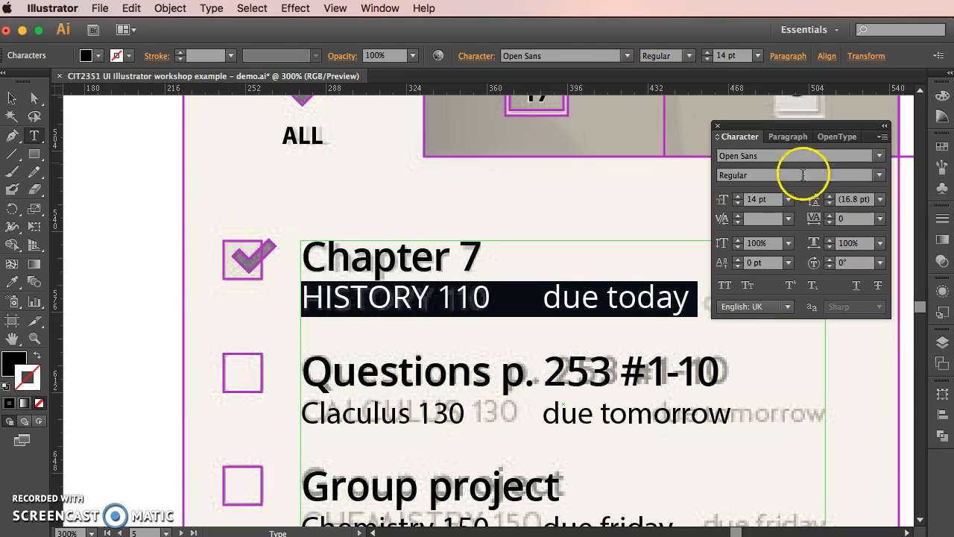
# - Try smaller font sizes on the "HISTORY 110 due today" line and set it to 12 pt
pyautogui.click(737, 203)
pyautogui.click(737, 203)
pyautogui.click(737, 203)
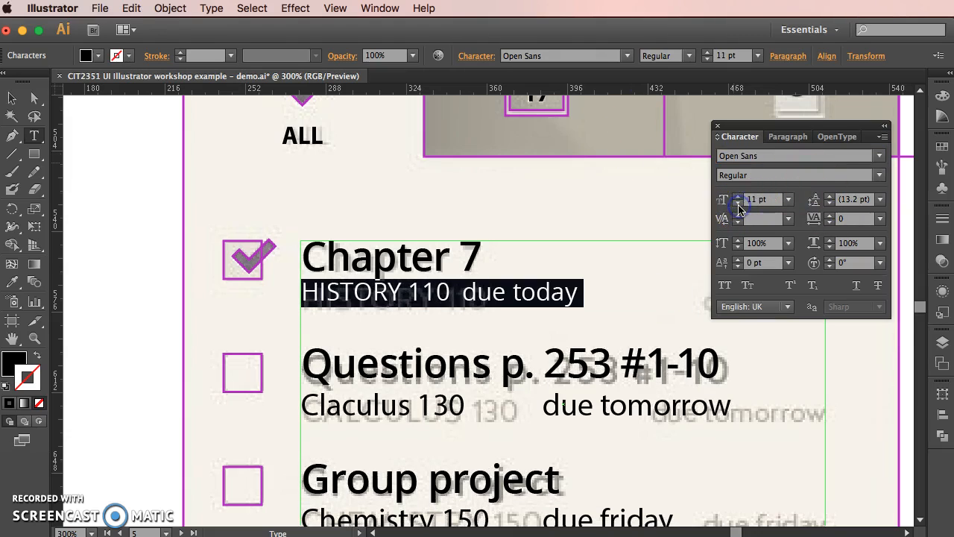
pyautogui.click(738, 196)
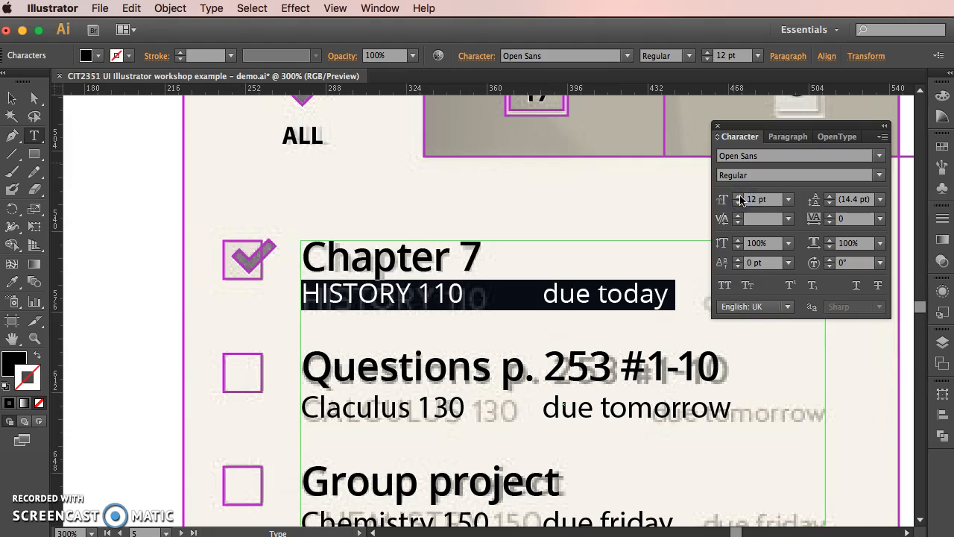
pyautogui.click(738, 197)
pyautogui.click(737, 204)
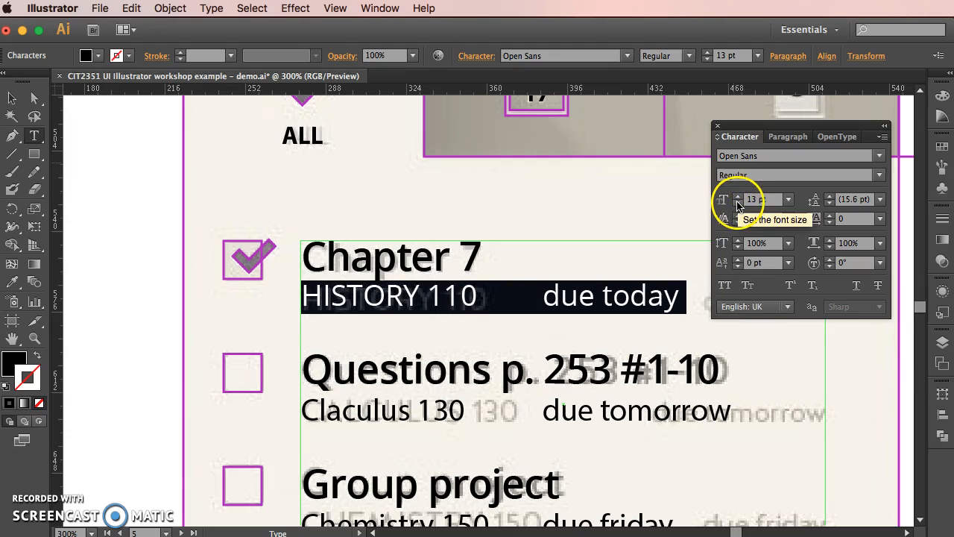
pyautogui.click(738, 207)
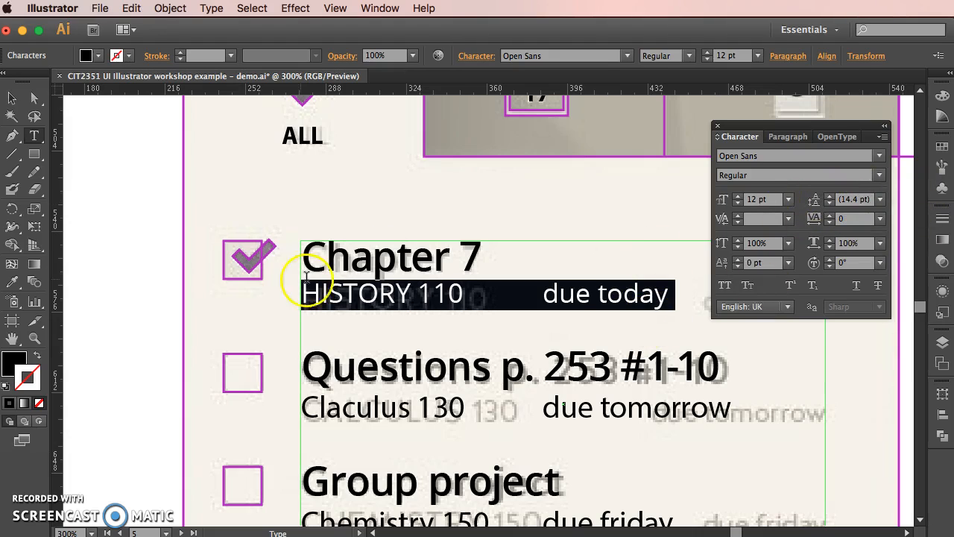
# - Set the leading of the "HISTORY 110 due today" line to 18 pt
pyautogui.click(830, 197)
pyautogui.click(830, 196)
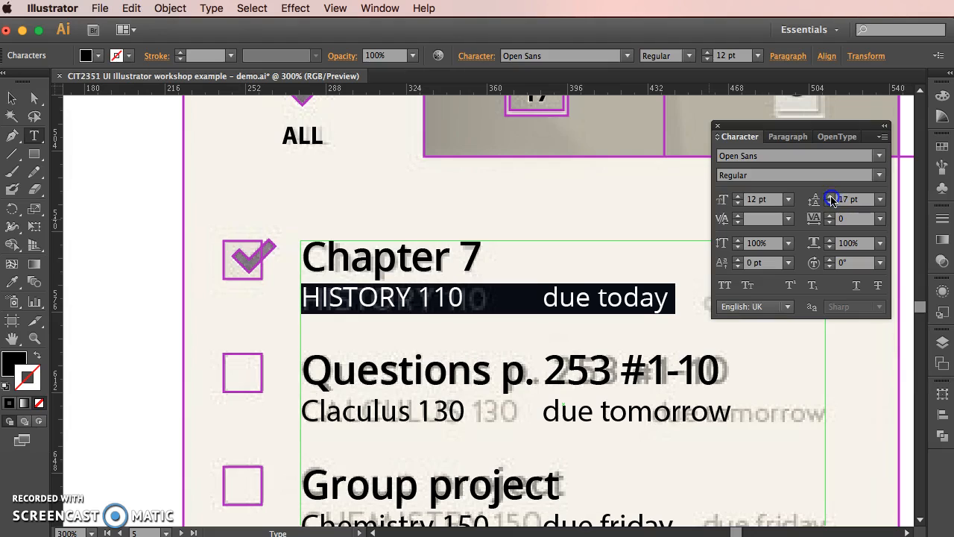
pyautogui.click(830, 198)
pyautogui.click(830, 196)
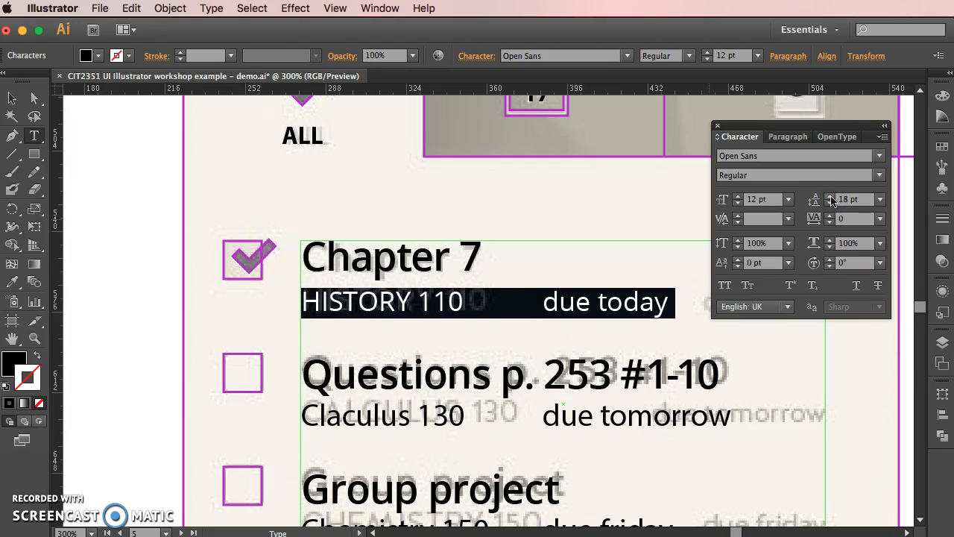
# - Reselect the "HISTORY 110 due today" line and set its font size to 13 pt
pyautogui.click(424, 304)
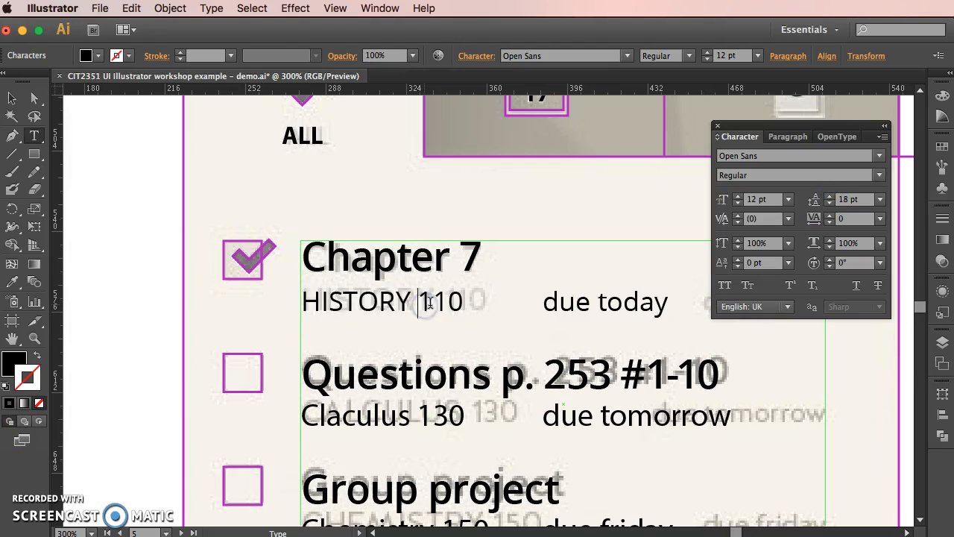
pyautogui.moveTo(508, 300); pyautogui.dragTo(201, 307)
pyautogui.tripleClick(356, 304)
pyautogui.click(737, 195)
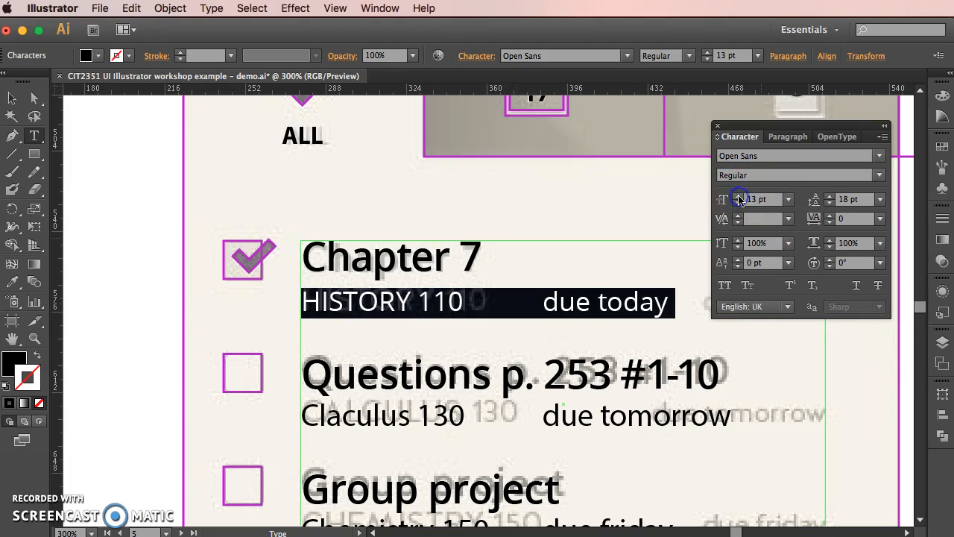
# - Set the tracking of the "HISTORY 110 due today" line to 30
pyautogui.click(476, 301)
pyautogui.doubleClick(479, 300)
pyautogui.tripleClick(415, 301)
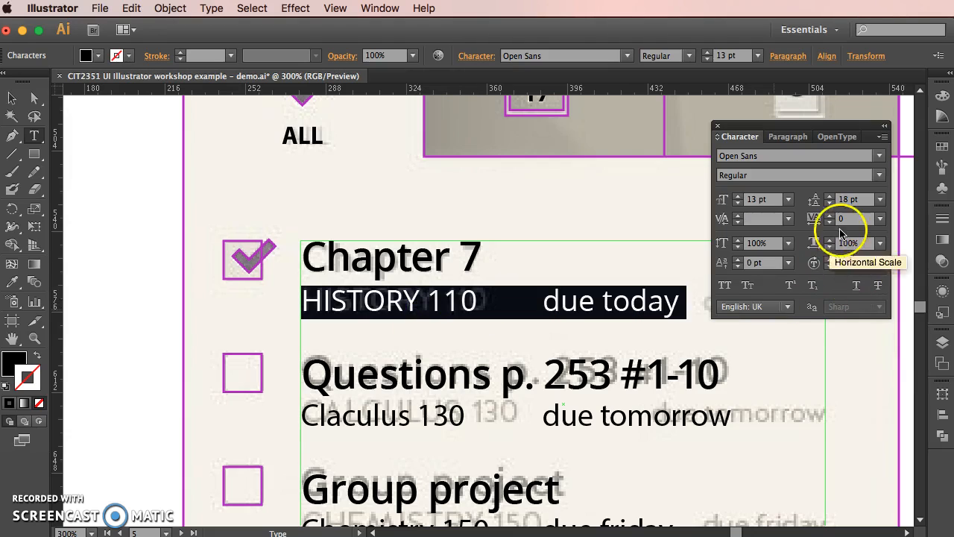
pyautogui.click(879, 218)
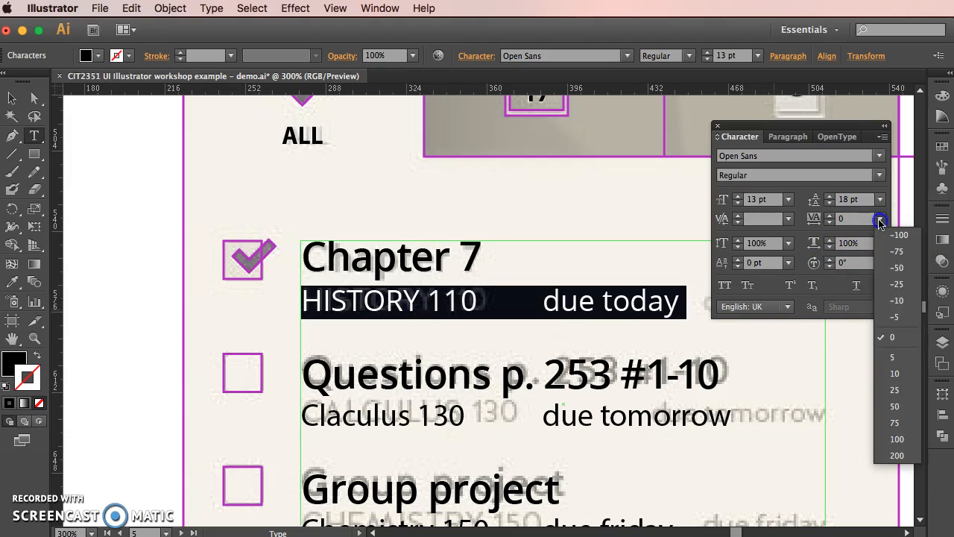
pyautogui.click(898, 388)
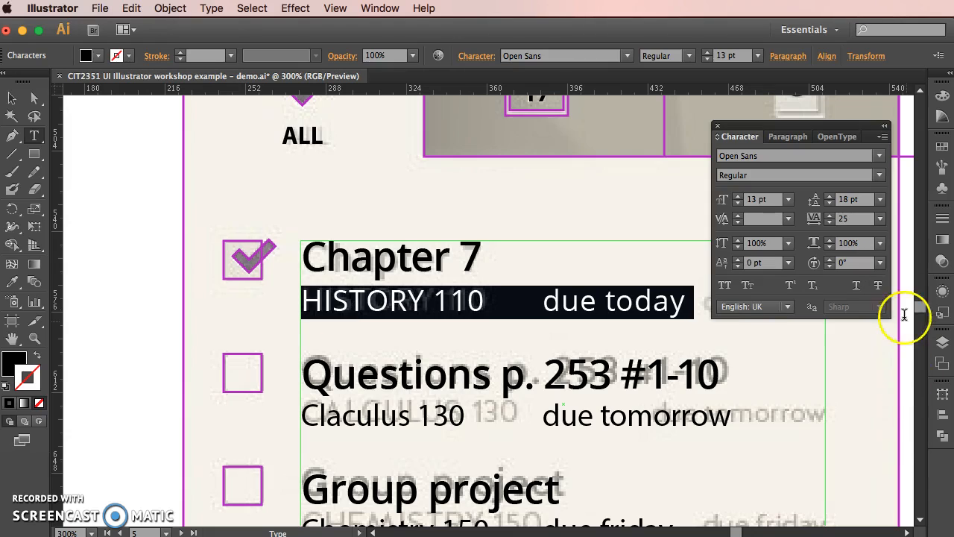
pyautogui.click(828, 215)
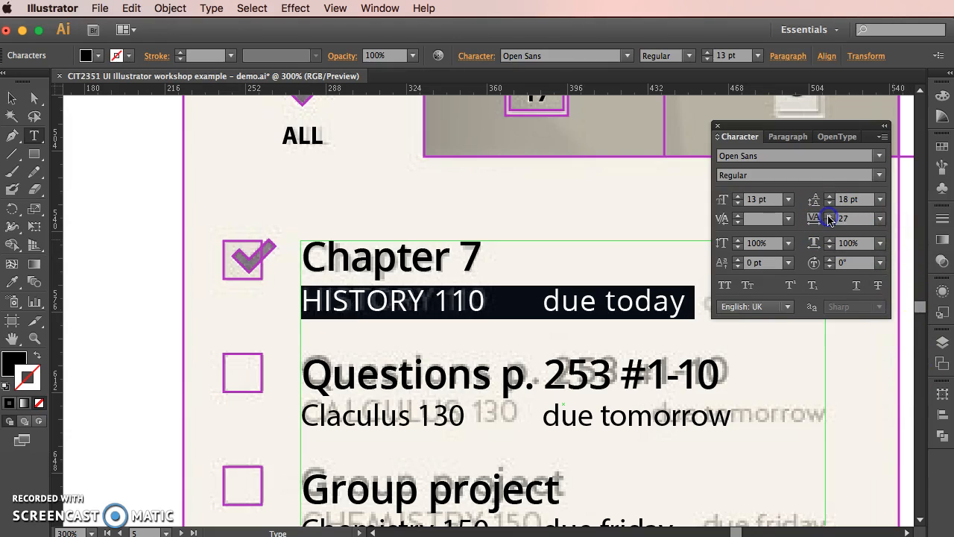
pyautogui.click(818, 217)
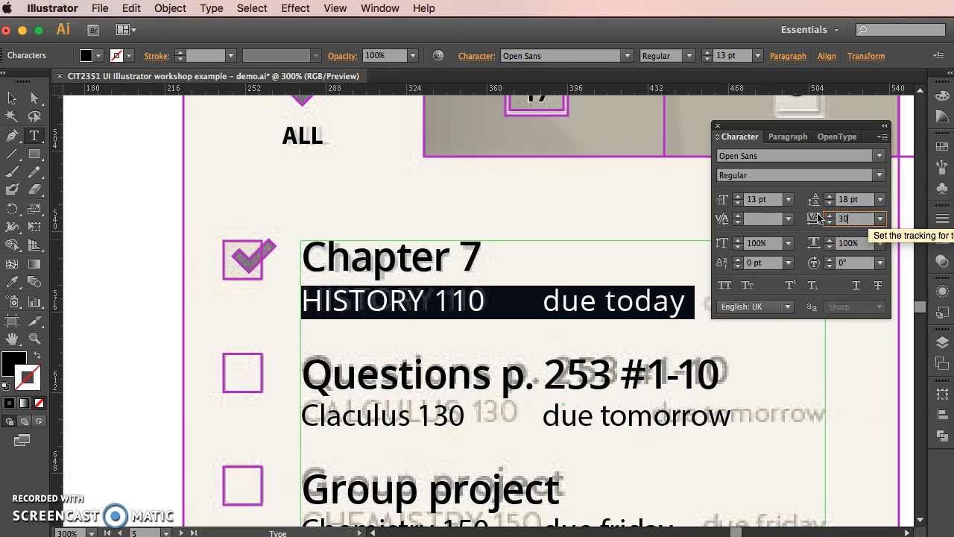
pyautogui.press('Return')
# - Select only the "due today" text after "HISTORY 110" and set its tracking to 0
pyautogui.click(680, 304)
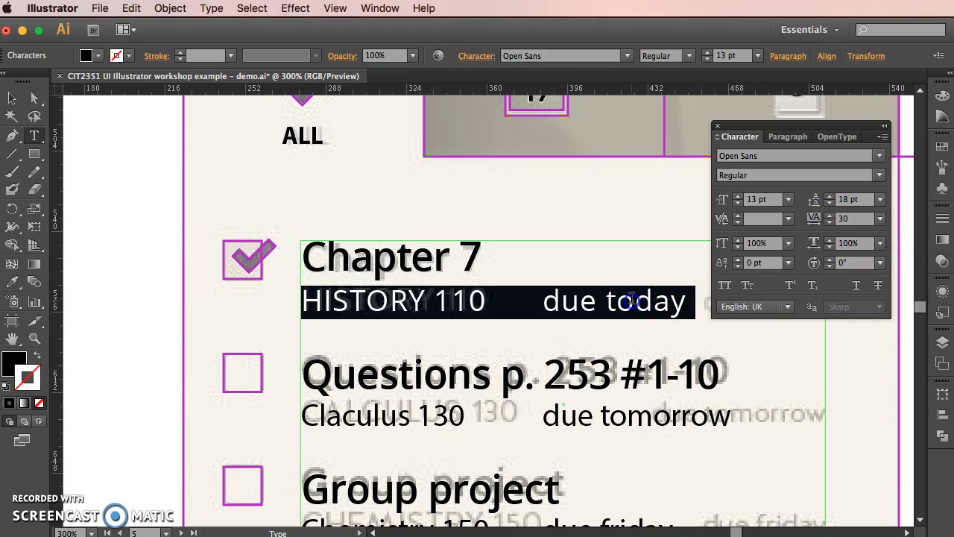
pyautogui.click(748, 376)
pyautogui.click(635, 301)
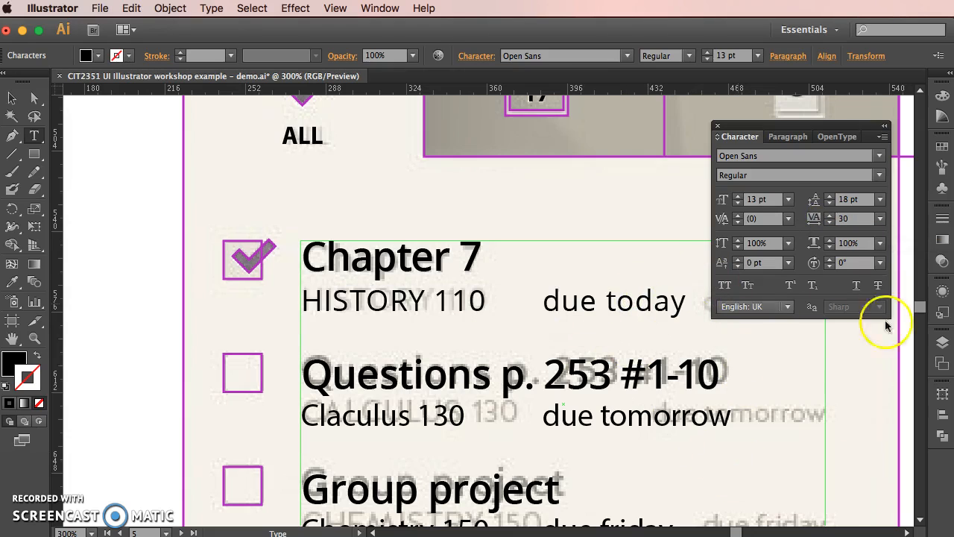
pyautogui.click(907, 531)
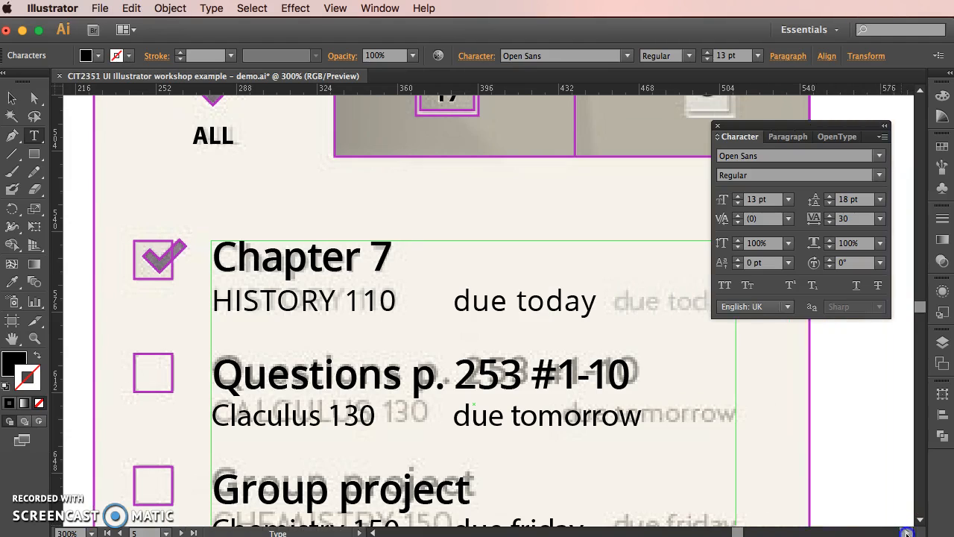
pyautogui.click(578, 300)
pyautogui.moveTo(526, 301); pyautogui.dragTo(381, 300)
pyautogui.click(880, 218)
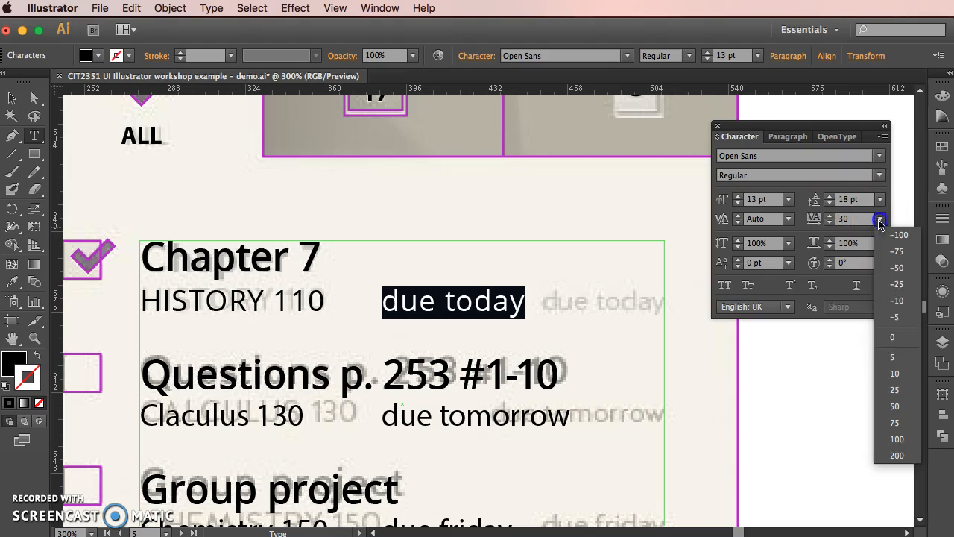
pyautogui.click(879, 338)
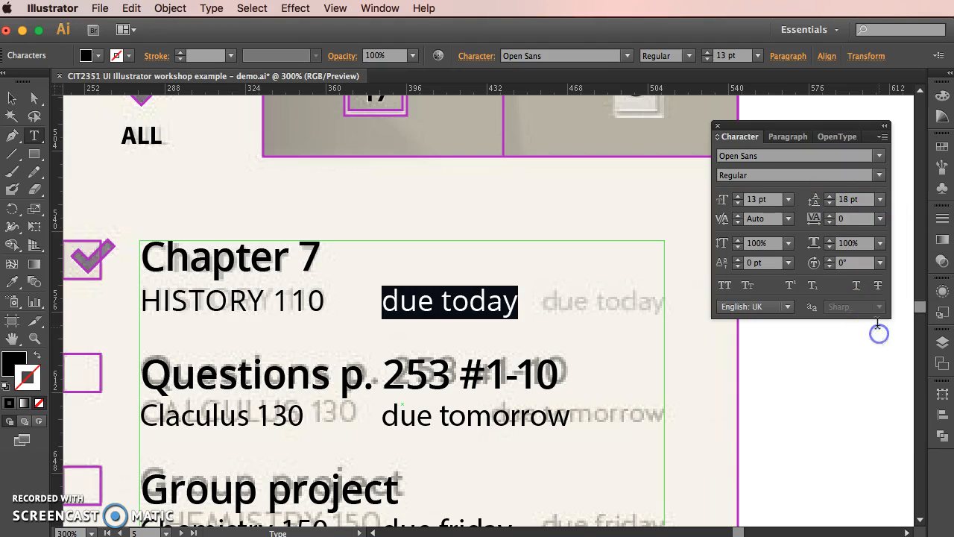
# - Reduce the font size of the "due today" text to 11 pt
pyautogui.click(737, 203)
pyautogui.click(737, 203)
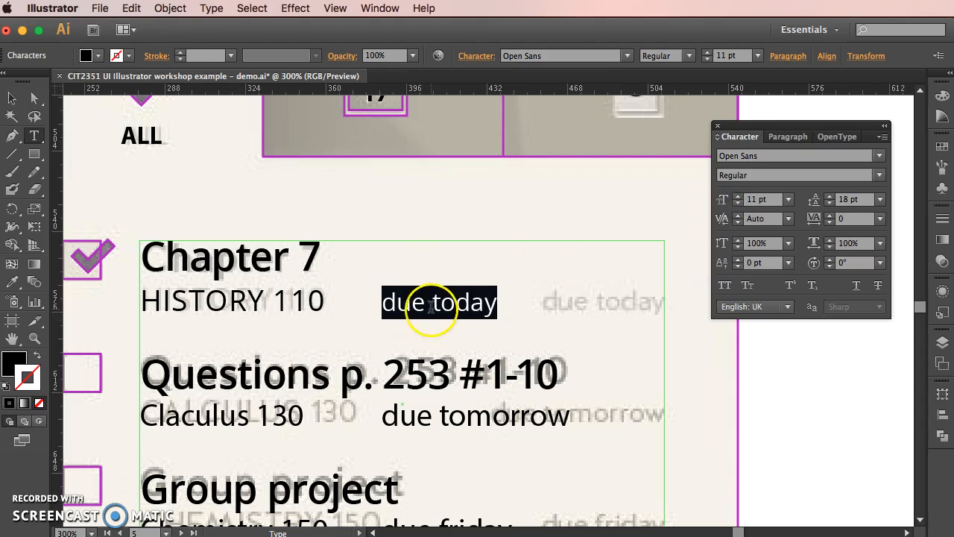
pyautogui.click(455, 302)
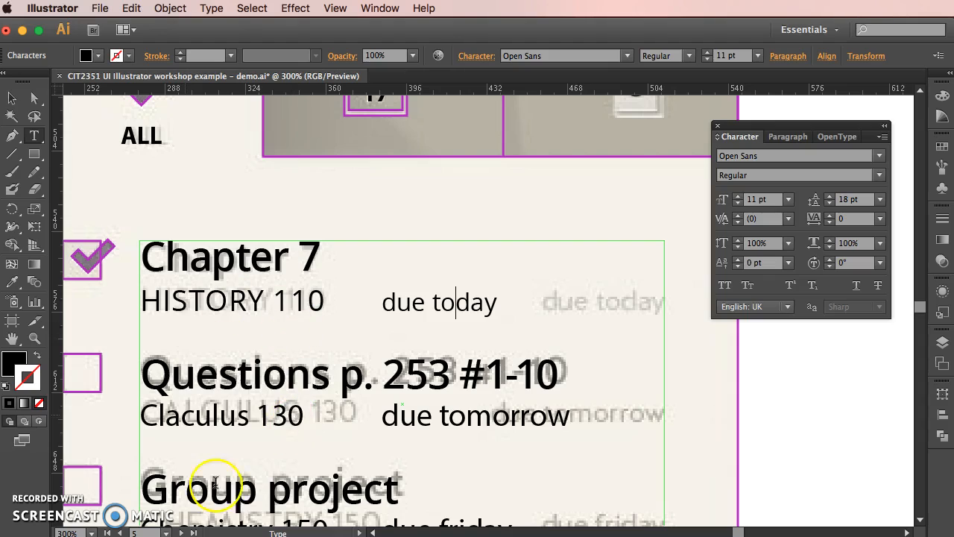
# - Correct the misspelled "Claculus" to "Calculus" in the line below "Questions p. 253 #1-10"
pyautogui.doubleClick(189, 420)
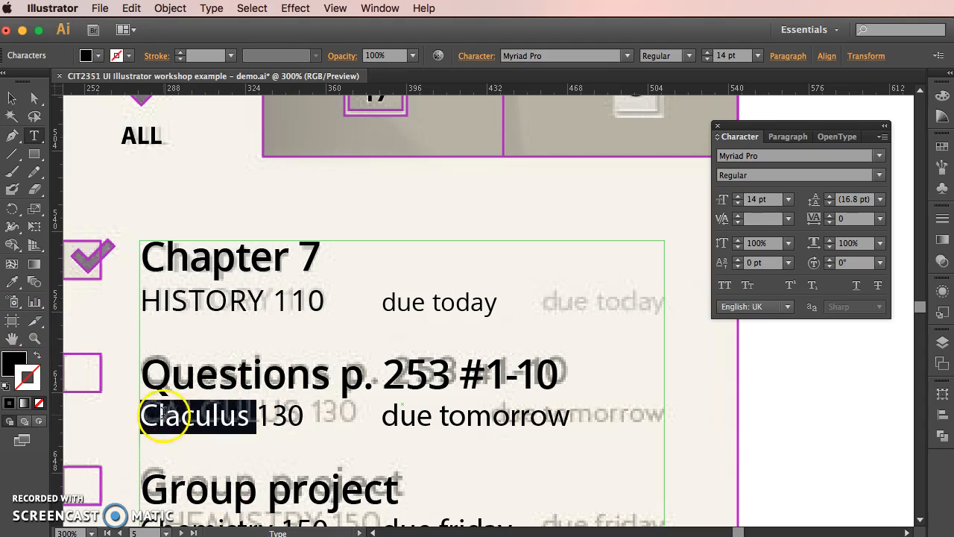
pyautogui.click(163, 416)
pyautogui.press('BackSpace')
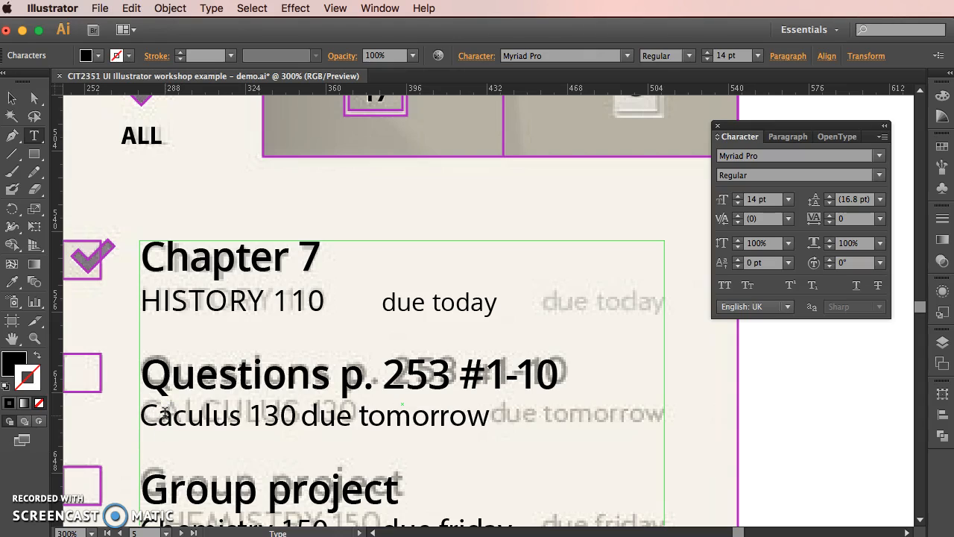
pyautogui.write('l')
# - Copy the "HISTORY 110" text formatting onto "Calculus 130" with the Eyedropper
pyautogui.doubleClick(198, 417)
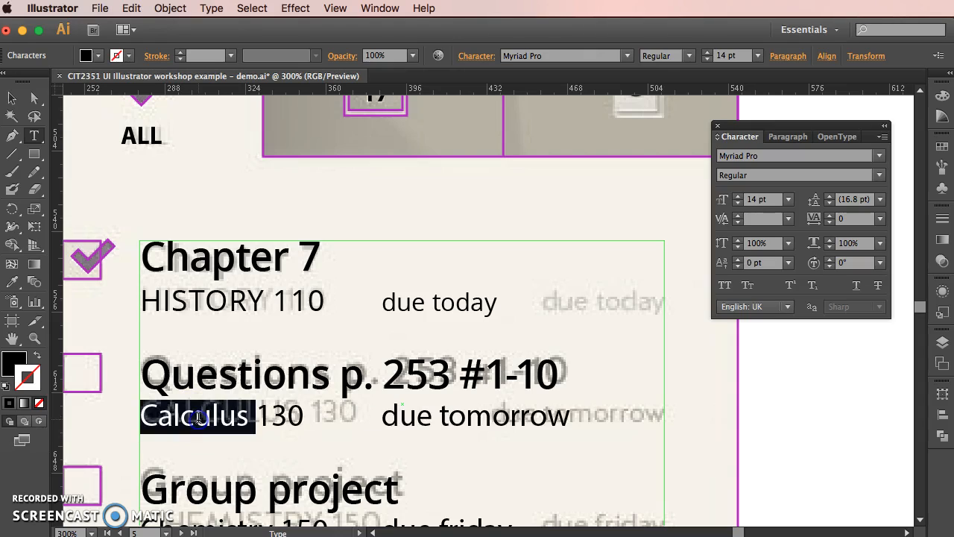
pyautogui.moveTo(304, 424); pyautogui.dragTo(309, 419)
pyautogui.click(12, 282)
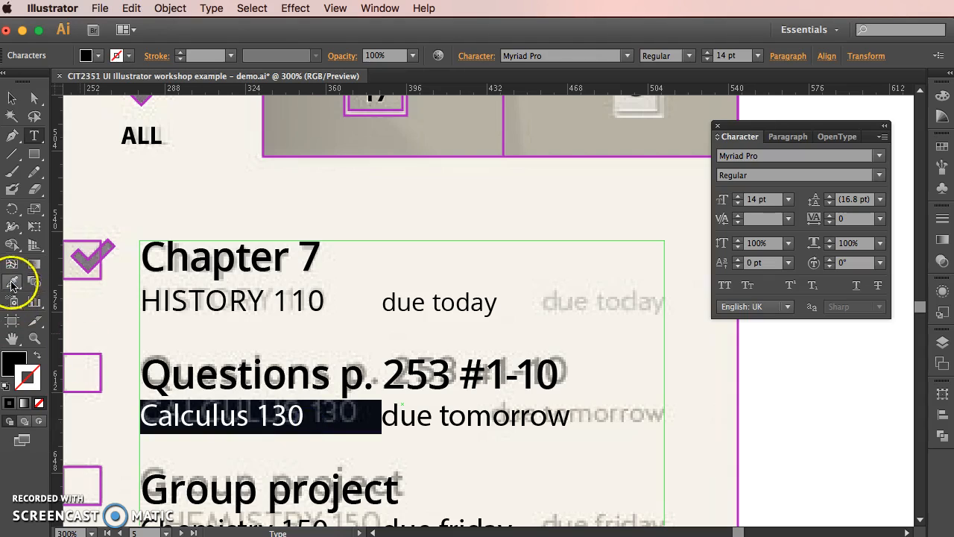
pyautogui.click(196, 295)
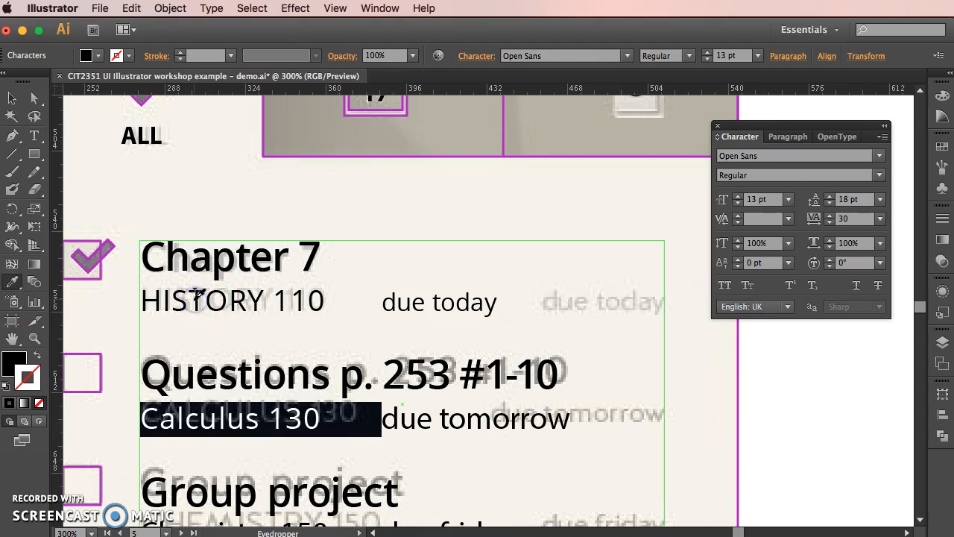
# - Try the Semibold style on the "Calculus 130" text and compare it with "HISTORY 110"
pyautogui.click(876, 175)
pyautogui.click(824, 256)
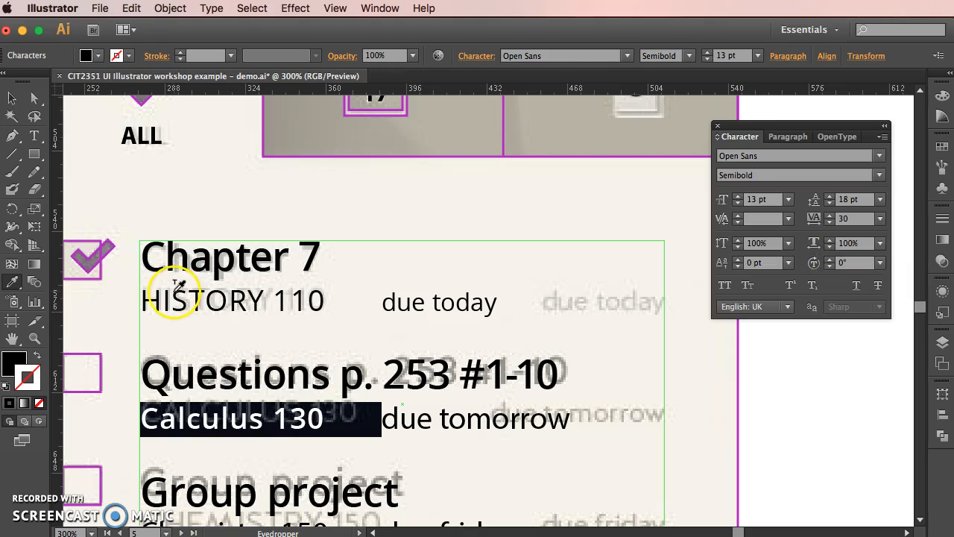
pyautogui.click(36, 141)
pyautogui.doubleClick(191, 302)
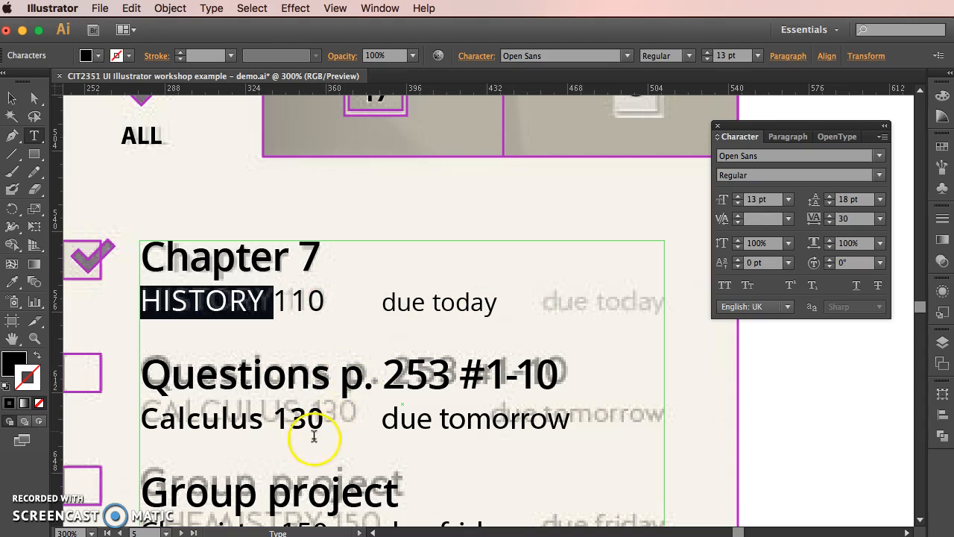
pyautogui.moveTo(322, 298); pyautogui.dragTo(95, 294)
pyautogui.tripleClick(240, 417)
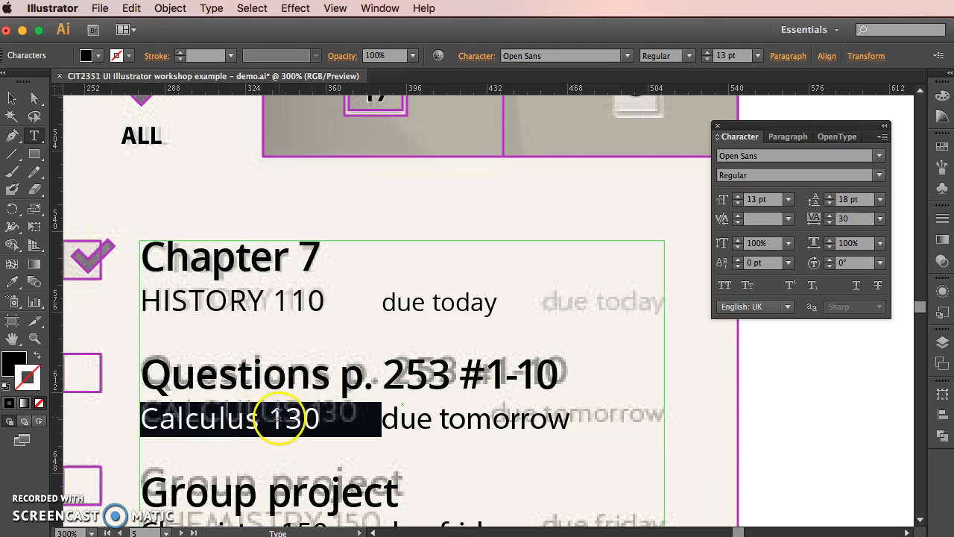
# - Select only the "Calculus 130" text and apply All Caps to it
pyautogui.click(308, 420)
pyautogui.moveTo(264, 416); pyautogui.dragTo(165, 420)
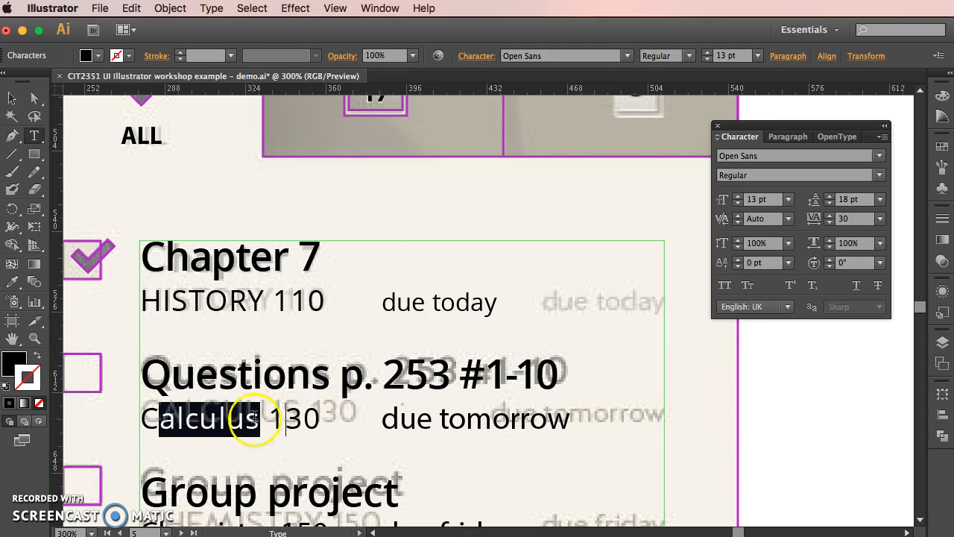
pyautogui.moveTo(322, 417); pyautogui.dragTo(90, 418)
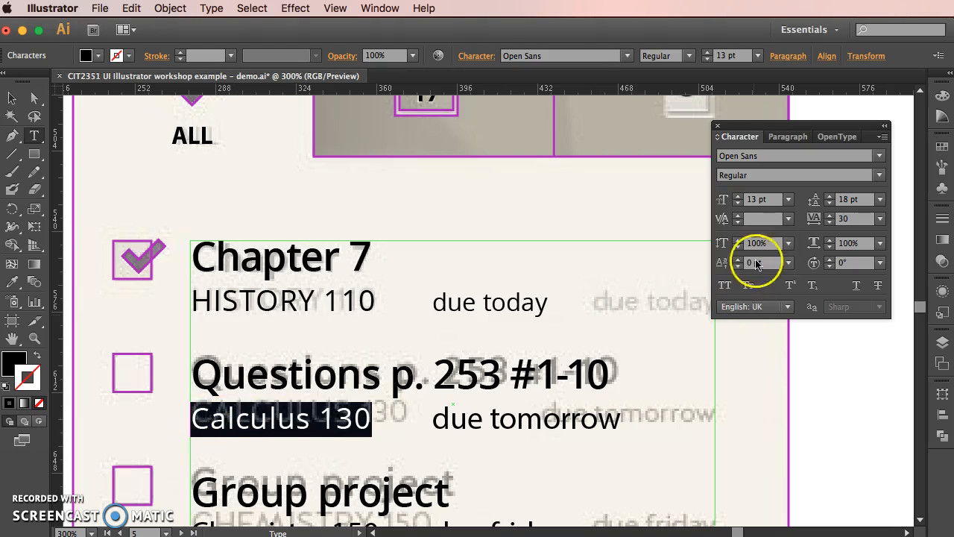
pyautogui.click(724, 286)
pyautogui.click(423, 422)
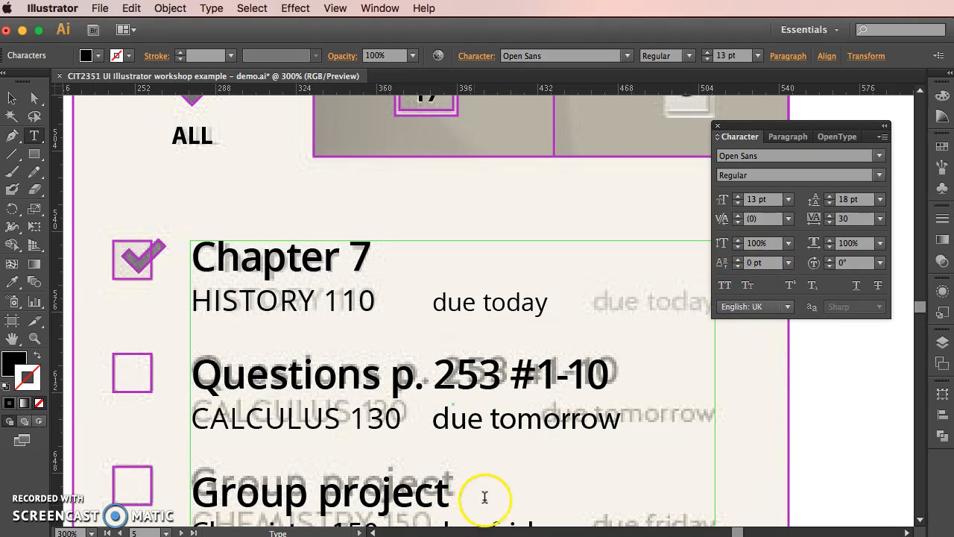
# - Copy the "due today" text formatting onto "due tomorrow" with the Eyedropper
pyautogui.scroll(-1, 490, 490)
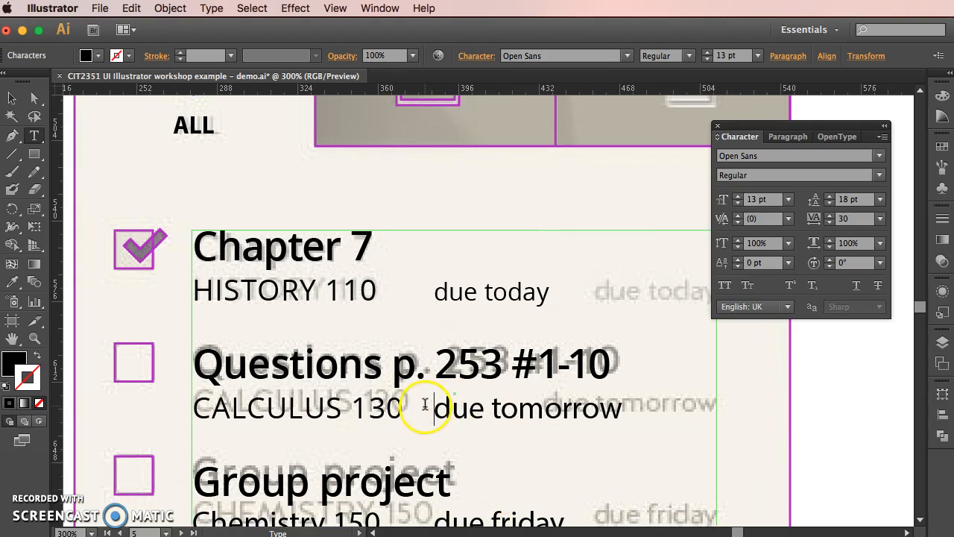
pyautogui.moveTo(424, 404); pyautogui.dragTo(788, 404)
pyautogui.click(13, 282)
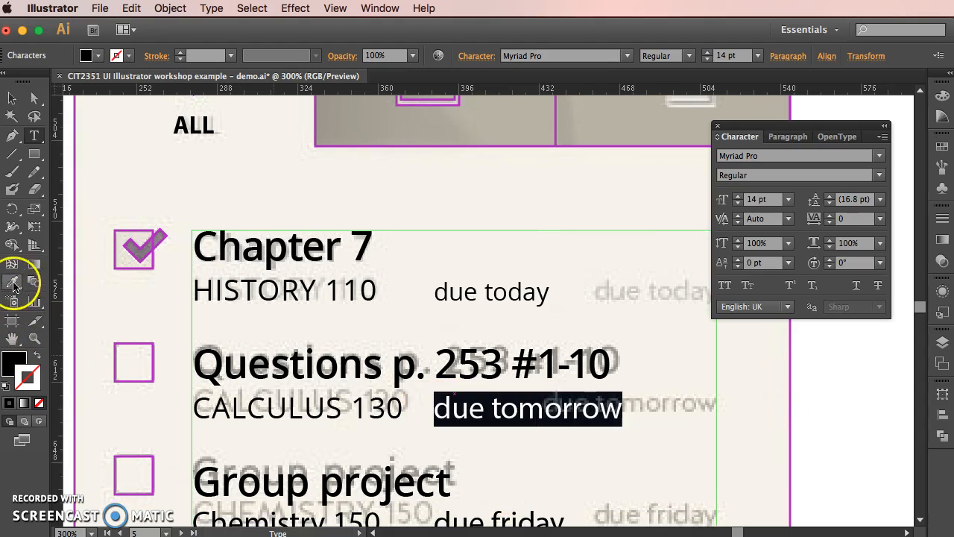
pyautogui.click(505, 291)
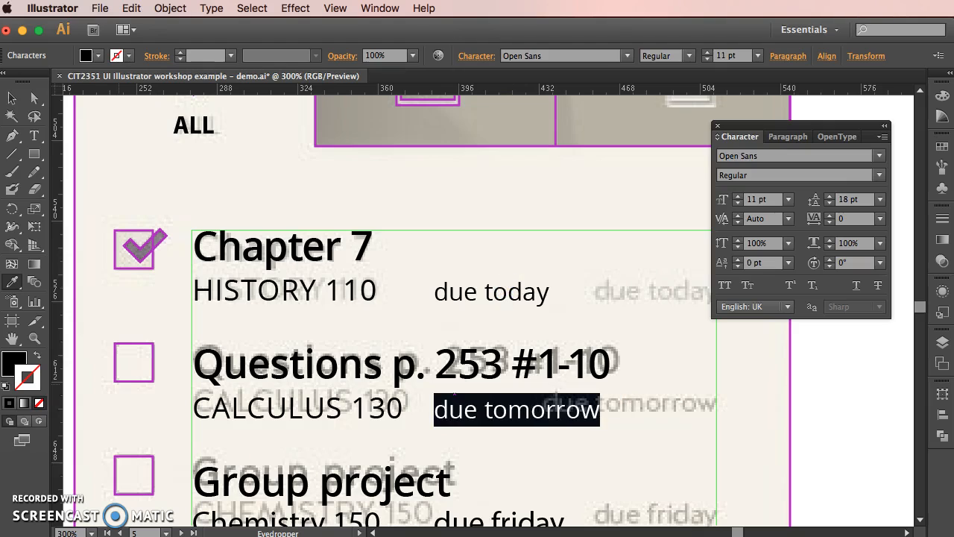
# - Apply All Caps to "Chemistry 150" and copy the "CALCULUS 130" formatting onto it with the Eyedropper
pyautogui.click(34, 134)
pyautogui.scroll(-3, 737, 430)
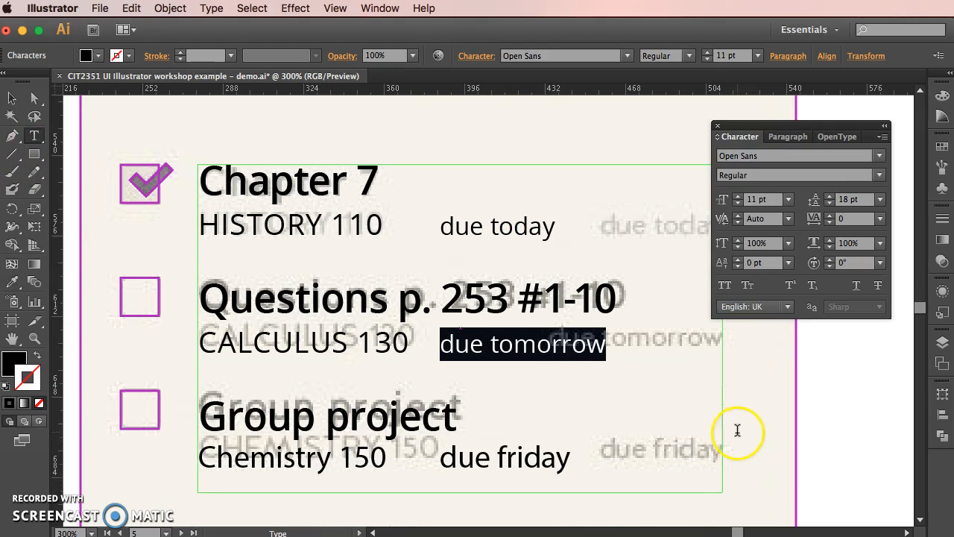
pyautogui.moveTo(389, 455); pyautogui.dragTo(201, 456)
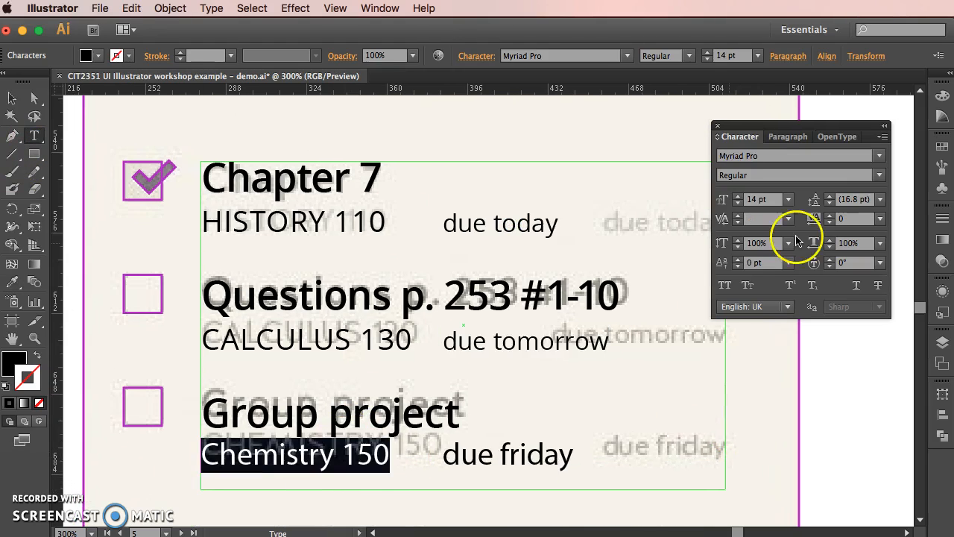
pyautogui.click(725, 284)
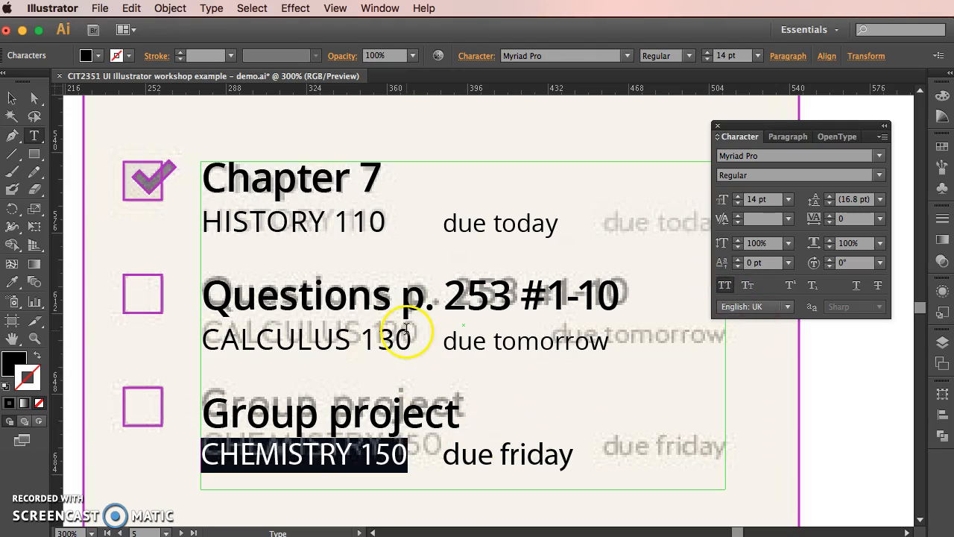
pyautogui.click(12, 281)
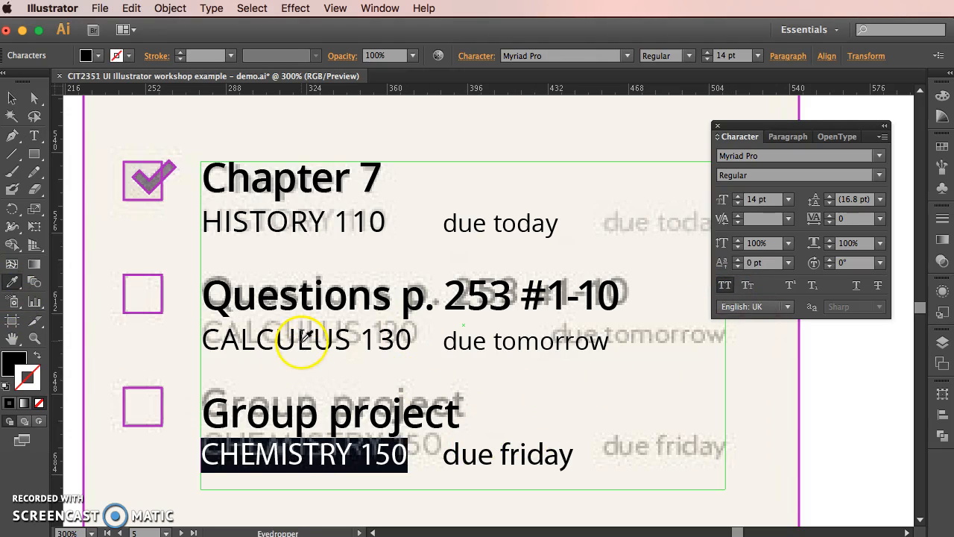
pyautogui.click(303, 339)
# - Copy the "due tomorrow" text formatting onto "due friday" with the Eyedropper and leave text editing
pyautogui.click(36, 136)
pyautogui.moveTo(443, 454); pyautogui.dragTo(740, 462)
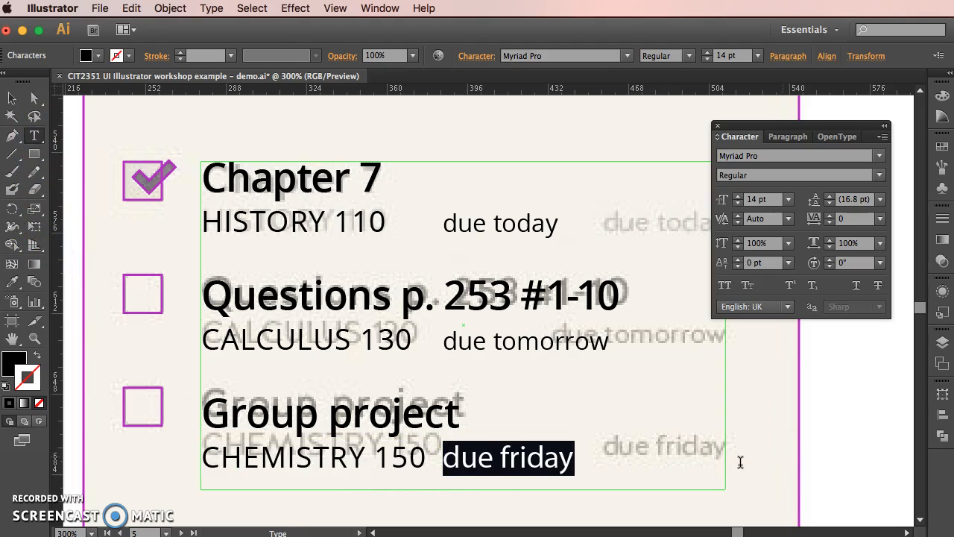
pyautogui.click(12, 281)
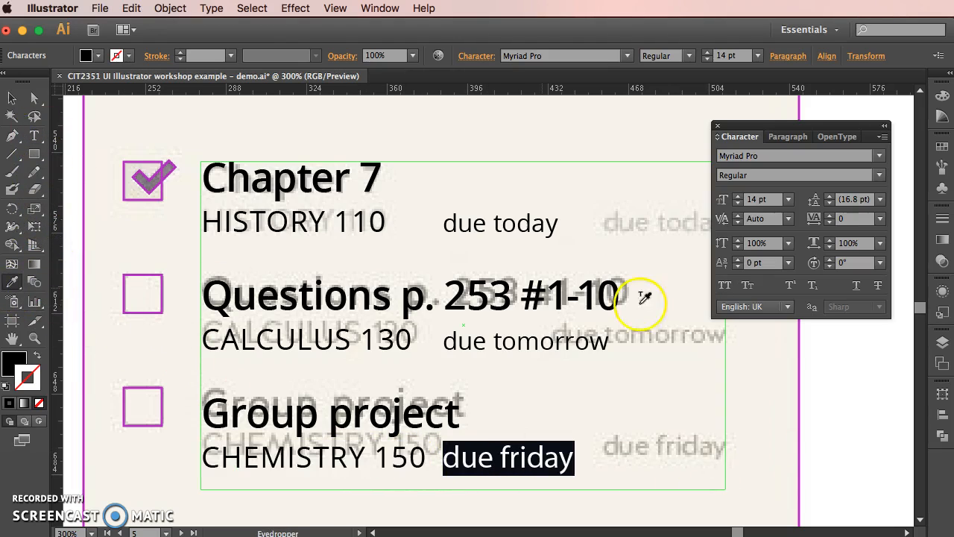
pyautogui.click(557, 337)
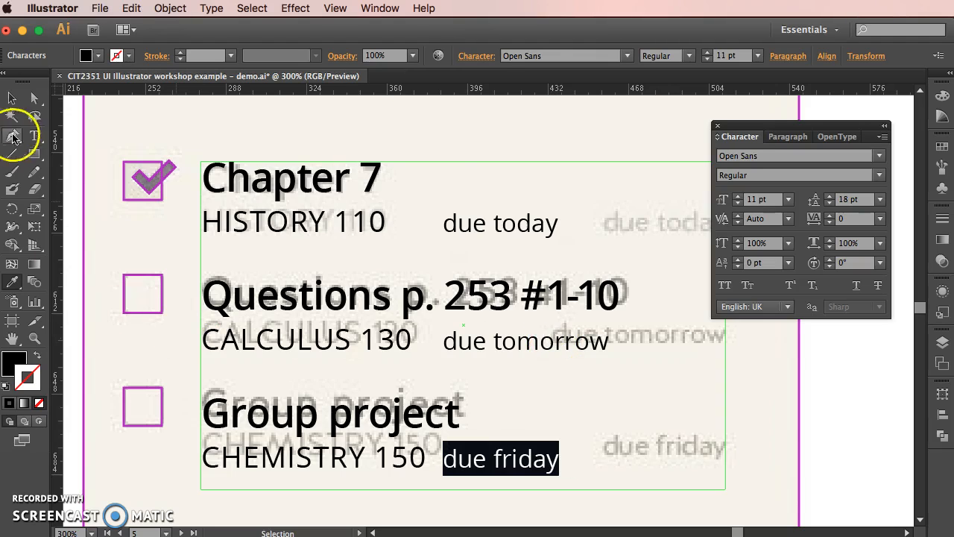
pyautogui.click(12, 98)
pyautogui.click(799, 455)
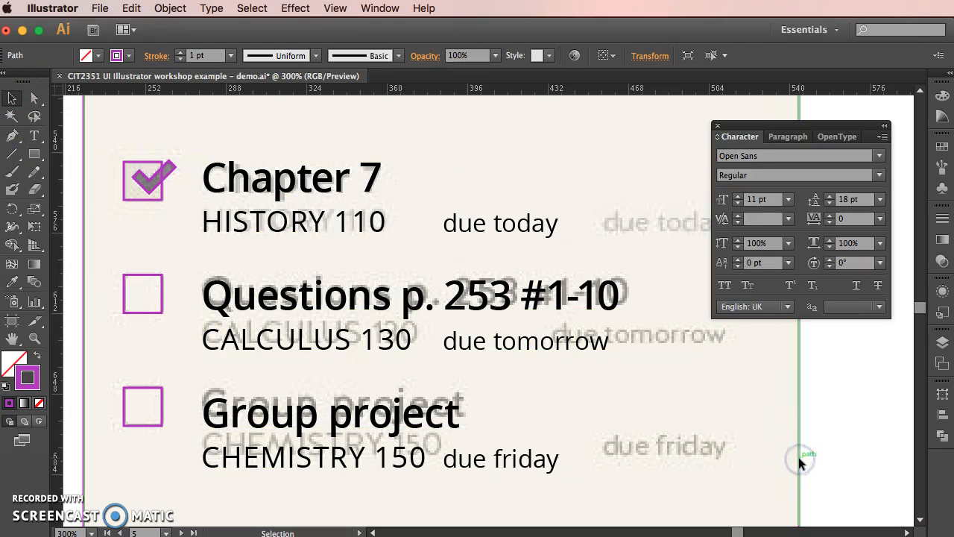
# - Set the space before the "Questions p. 253 #1-10" paragraph to 12 pt
pyautogui.doubleClick(311, 412)
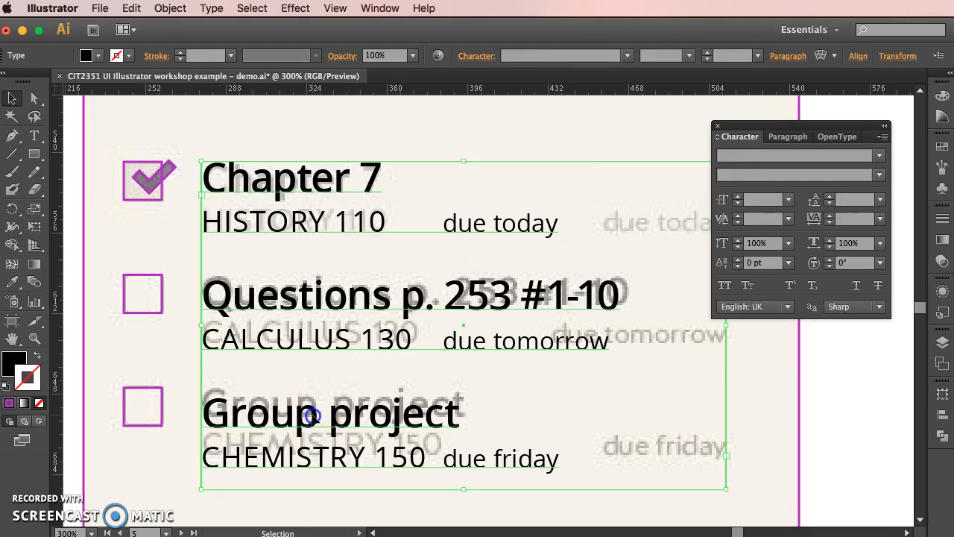
pyautogui.tripleClick(313, 416)
pyautogui.tripleClick(326, 348)
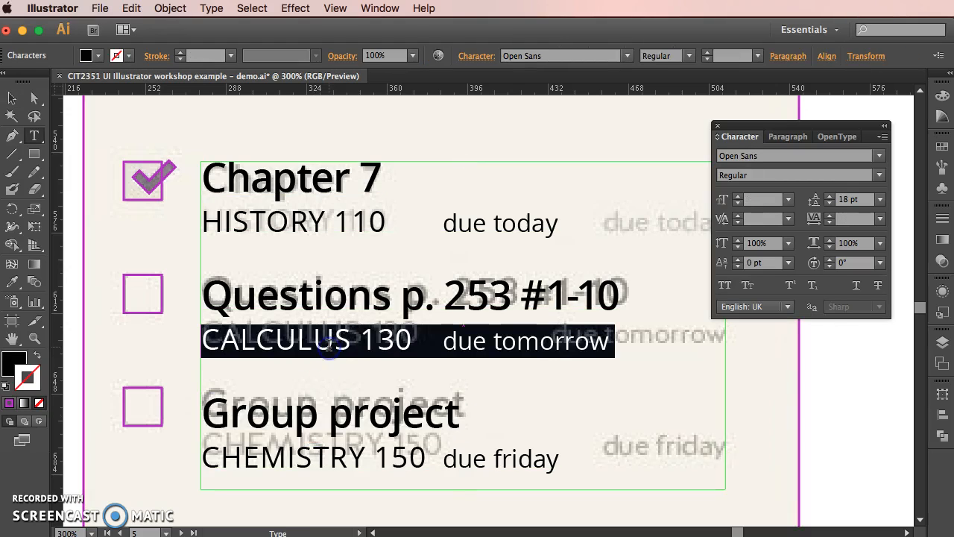
pyautogui.tripleClick(271, 301)
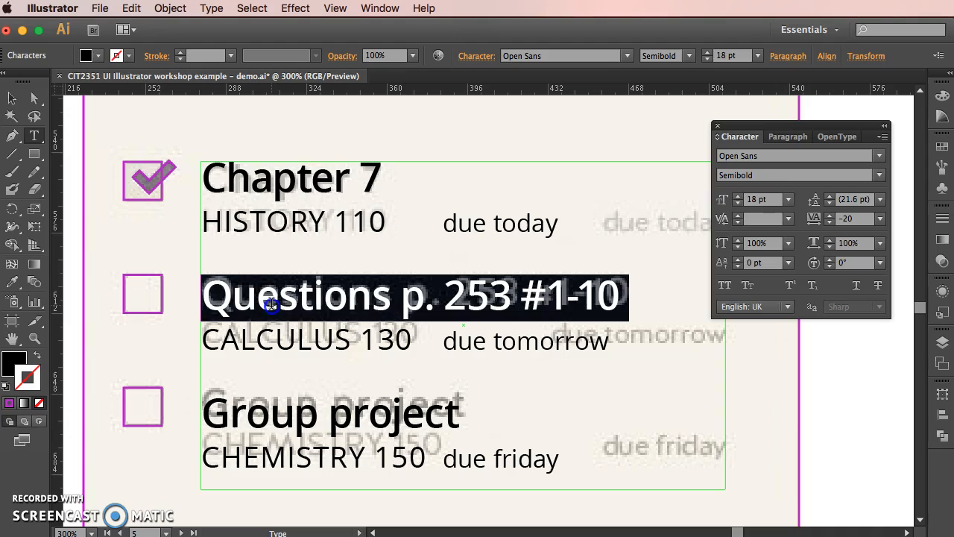
pyautogui.click(790, 137)
pyautogui.click(738, 232)
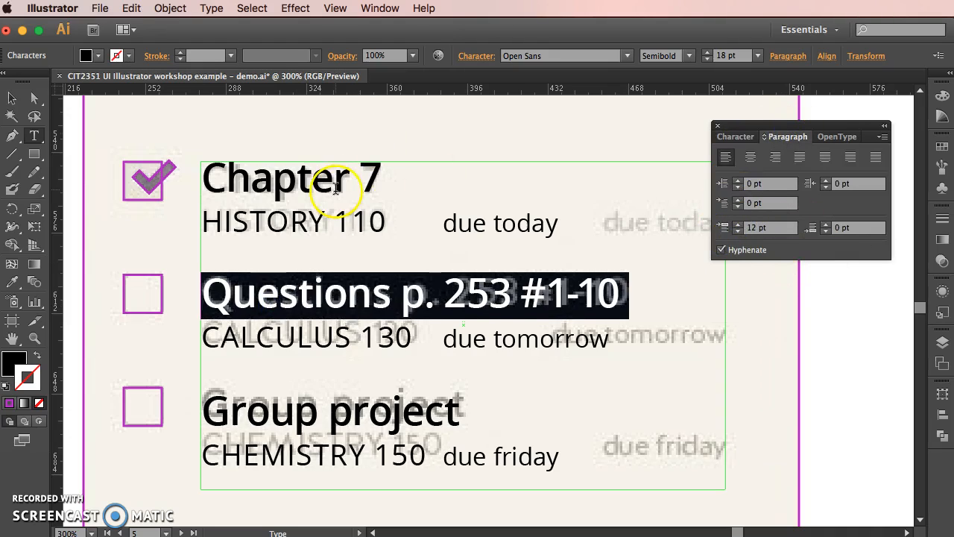
# - Set the space before the "Group project" paragraph to 12 pt
pyautogui.tripleClick(339, 185)
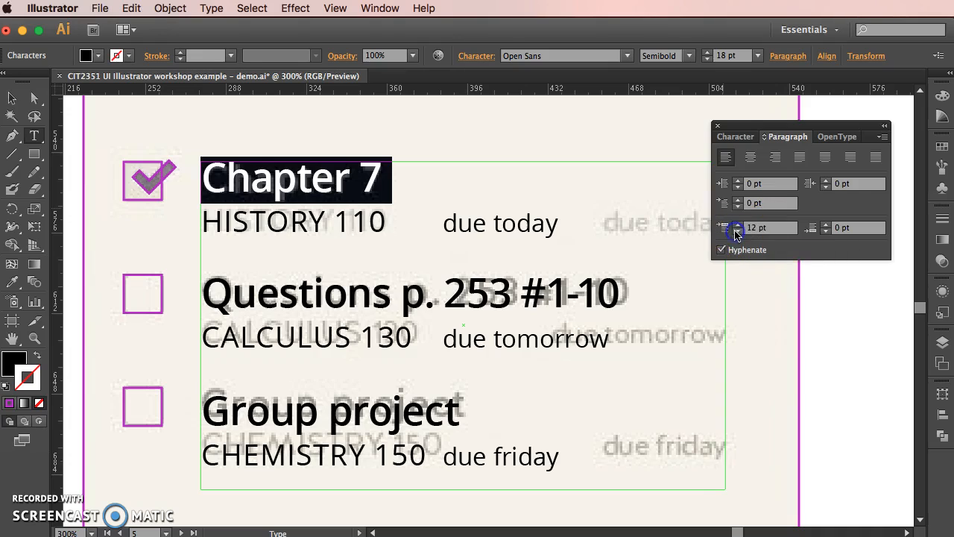
pyautogui.click(308, 412)
pyautogui.tripleClick(309, 413)
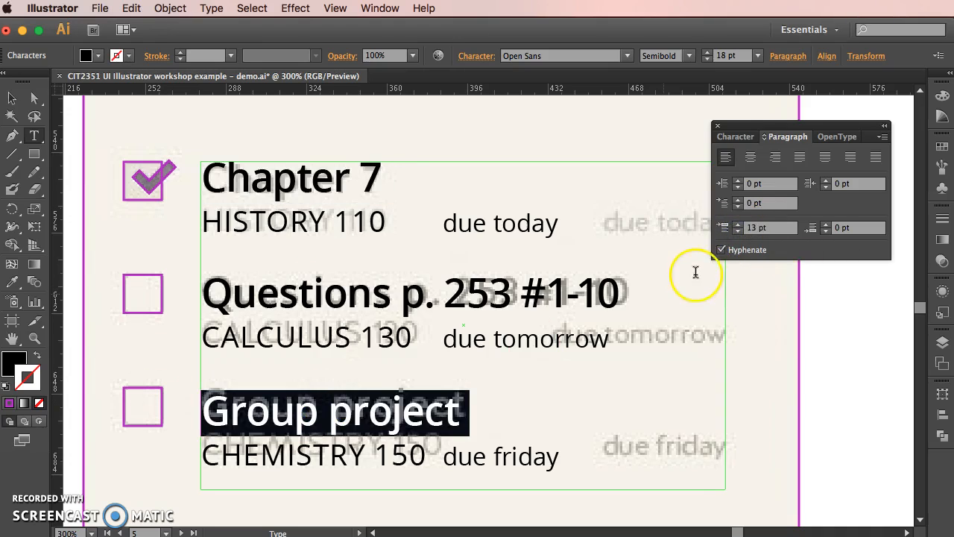
pyautogui.click(738, 232)
pyautogui.click(437, 435)
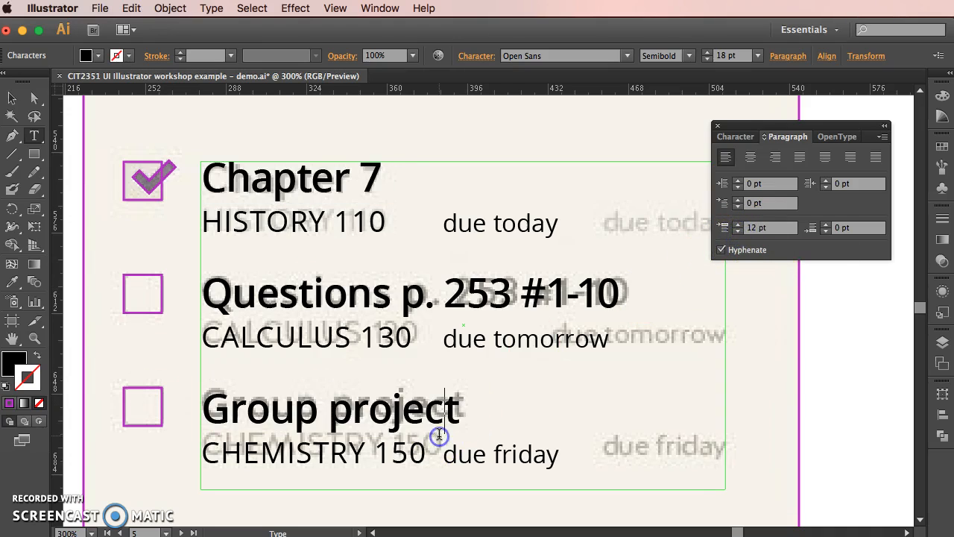
# - Set the leading of the "HISTORY 110" and "CALCULUS 130" lines to 17 pt
pyautogui.tripleClick(293, 351)
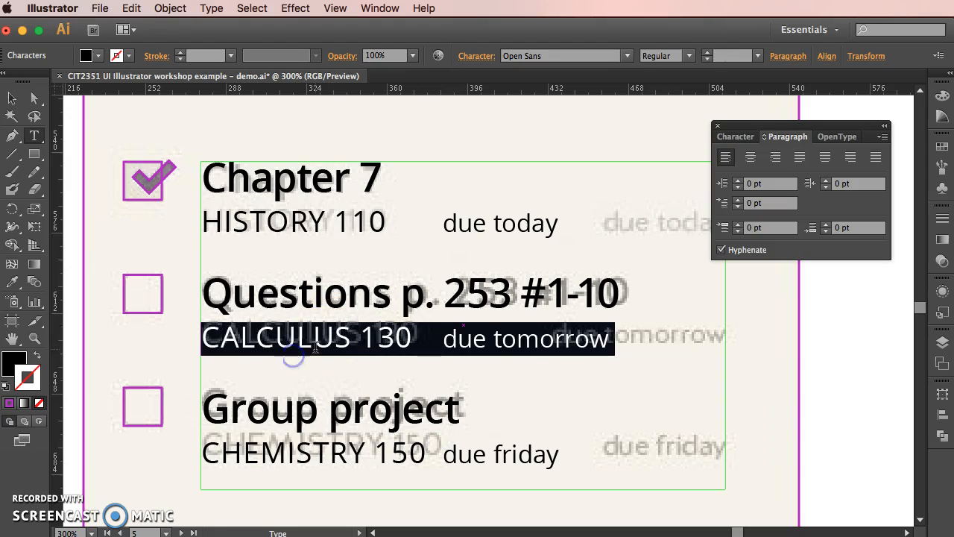
pyautogui.tripleClick(253, 219)
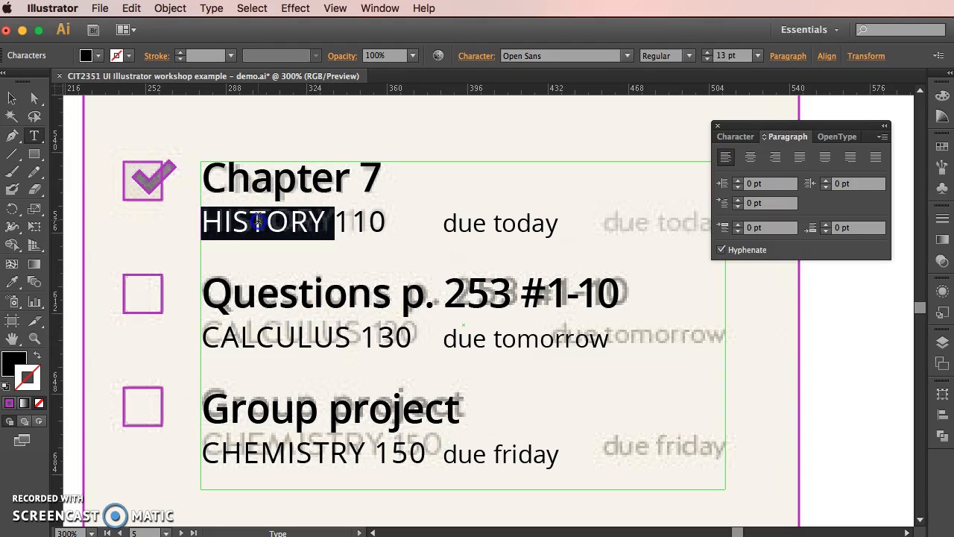
pyautogui.click(736, 137)
pyautogui.click(830, 204)
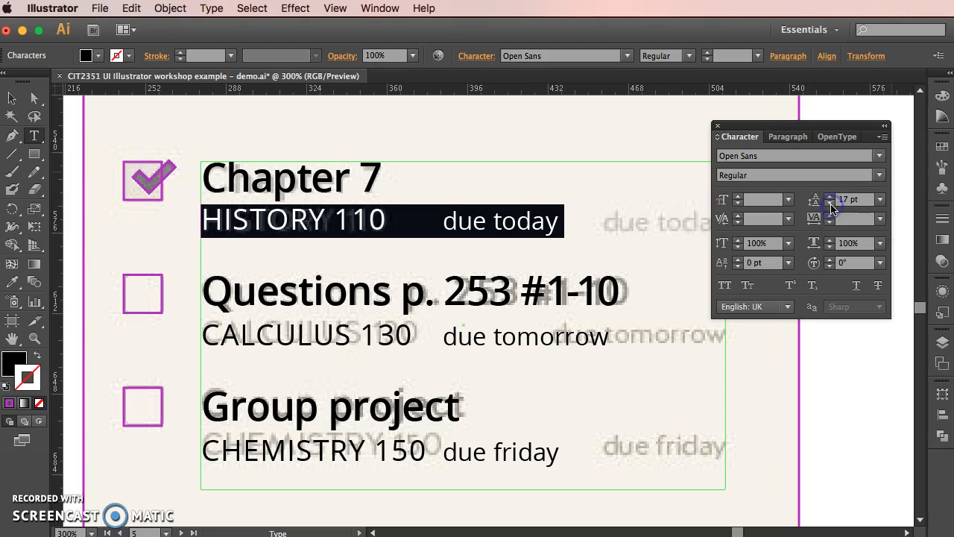
pyautogui.tripleClick(335, 336)
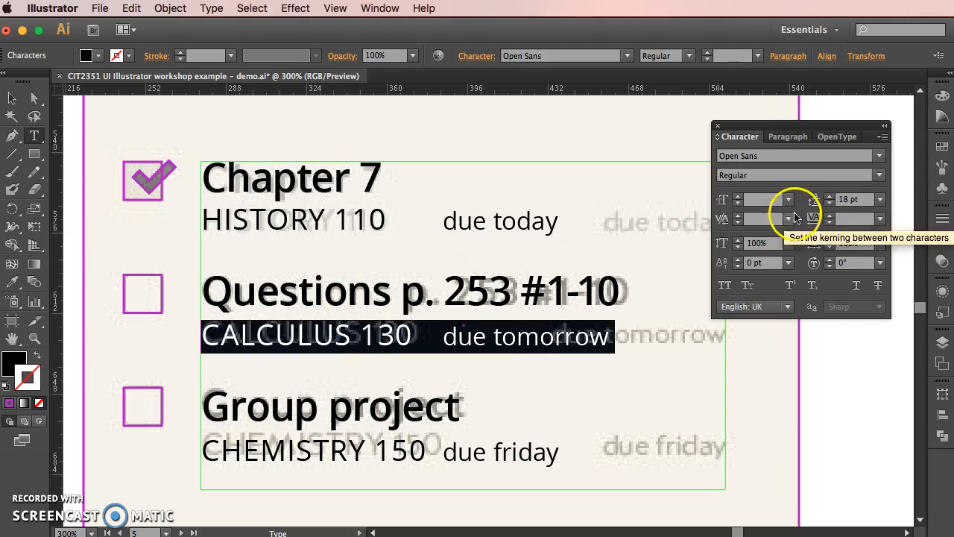
pyautogui.click(829, 202)
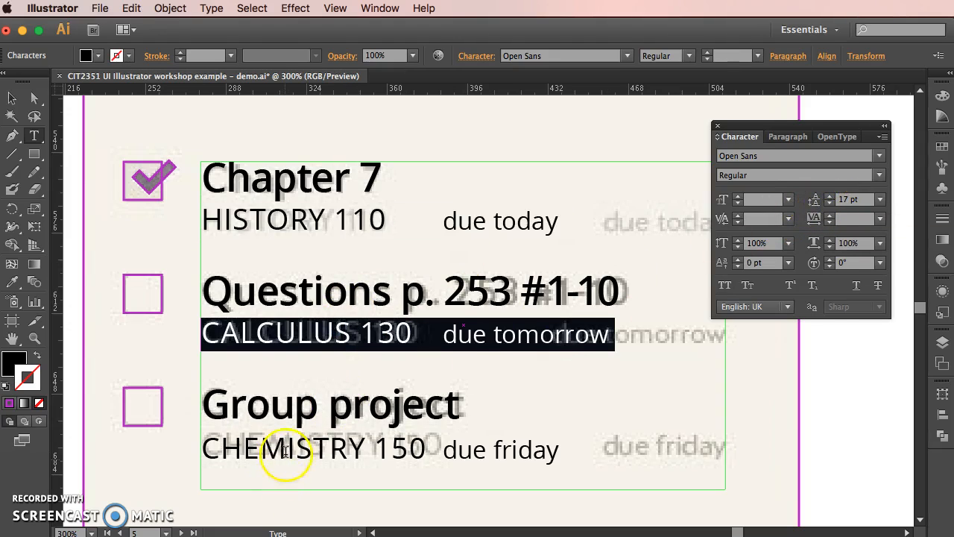
# - Set the leading of the "CHEMISTRY 150" line to 17 pt and leave text editing
pyautogui.doubleClick(286, 444)
pyautogui.tripleClick(286, 441)
pyautogui.click(829, 204)
pyautogui.click(829, 204)
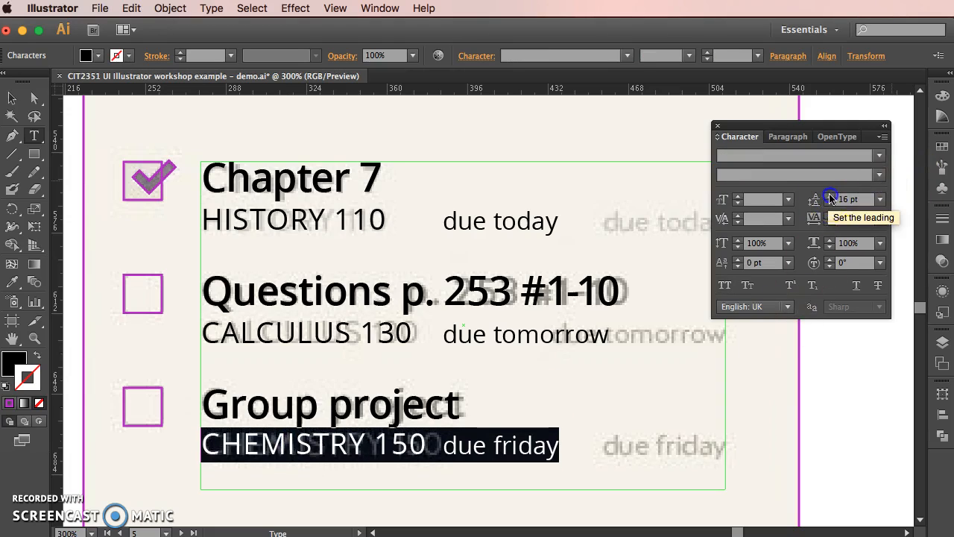
pyautogui.click(828, 196)
pyautogui.click(530, 446)
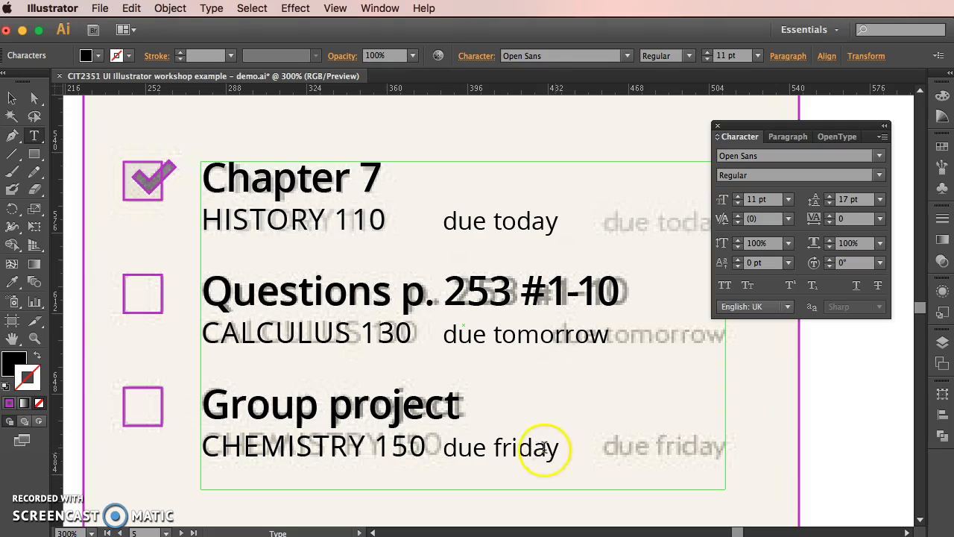
pyautogui.click(428, 138)
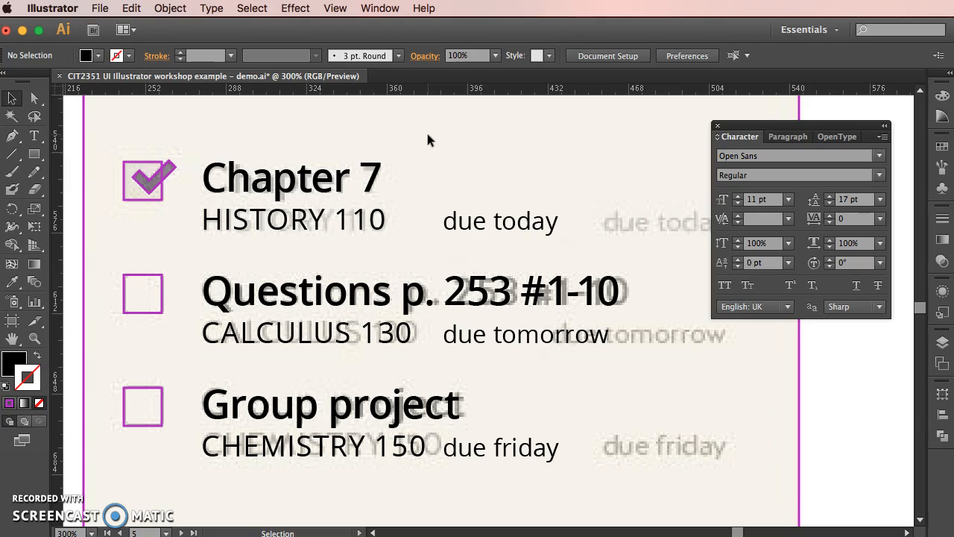
# - Select the "due friday" text and show the tab ruler for its paragraph
pyautogui.press('super+minus')
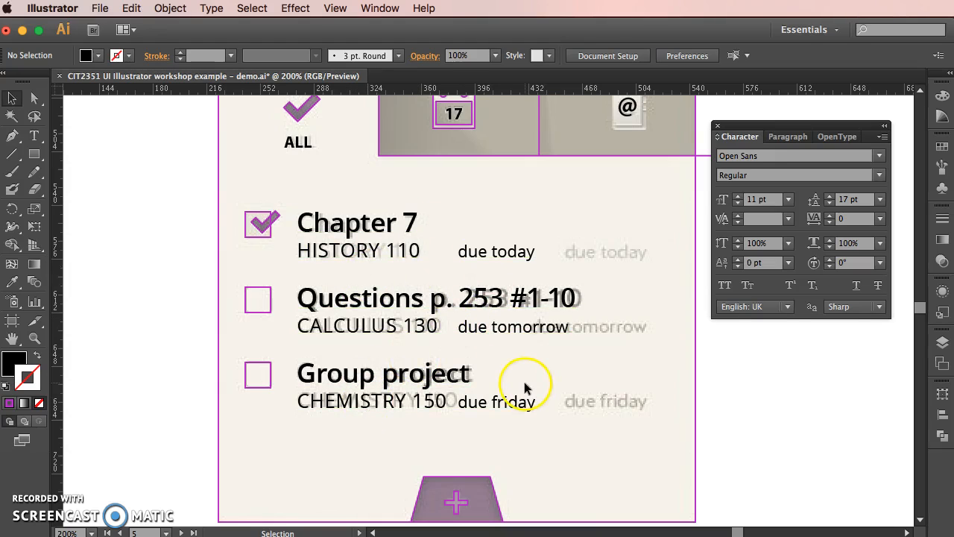
pyautogui.doubleClick(473, 406)
pyautogui.moveTo(585, 403); pyautogui.dragTo(485, 404)
pyautogui.click(458, 408)
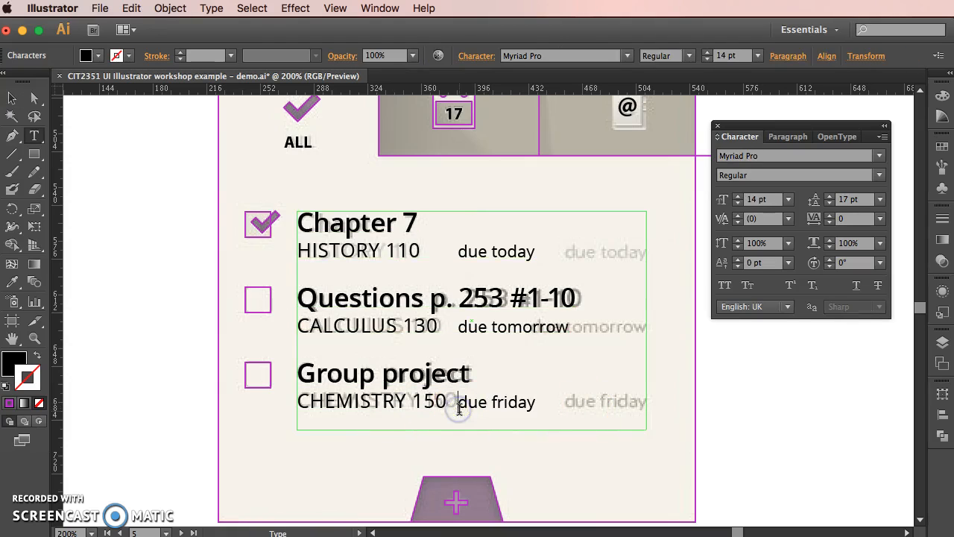
pyautogui.moveTo(547, 405); pyautogui.dragTo(273, 411)
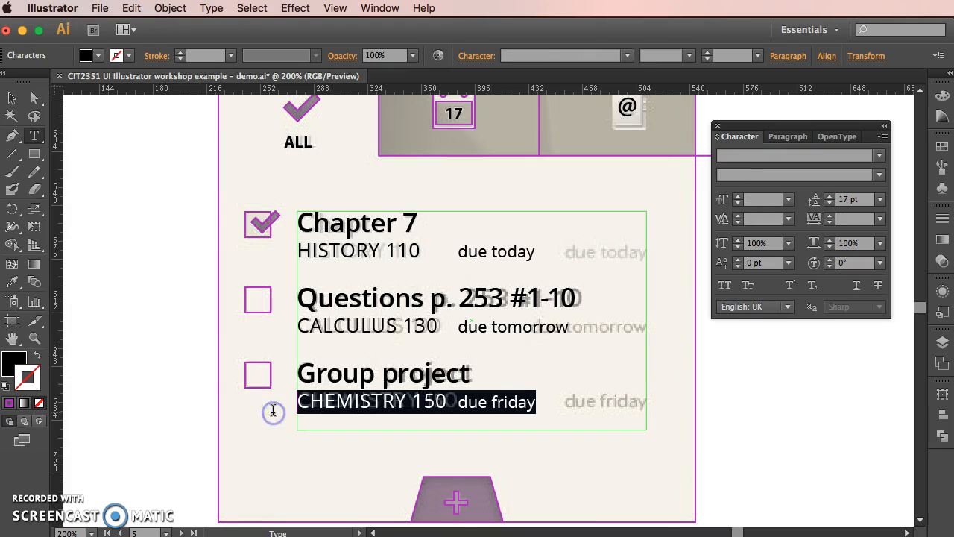
pyautogui.click(458, 406)
pyautogui.moveTo(458, 406); pyautogui.dragTo(590, 400)
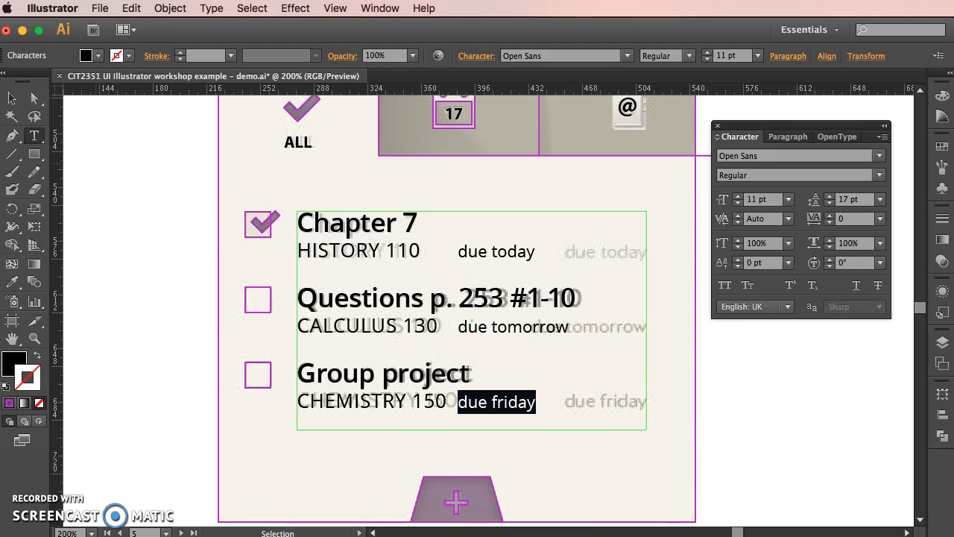
pyautogui.click(170, 7)
pyautogui.moveTo(209, 6)
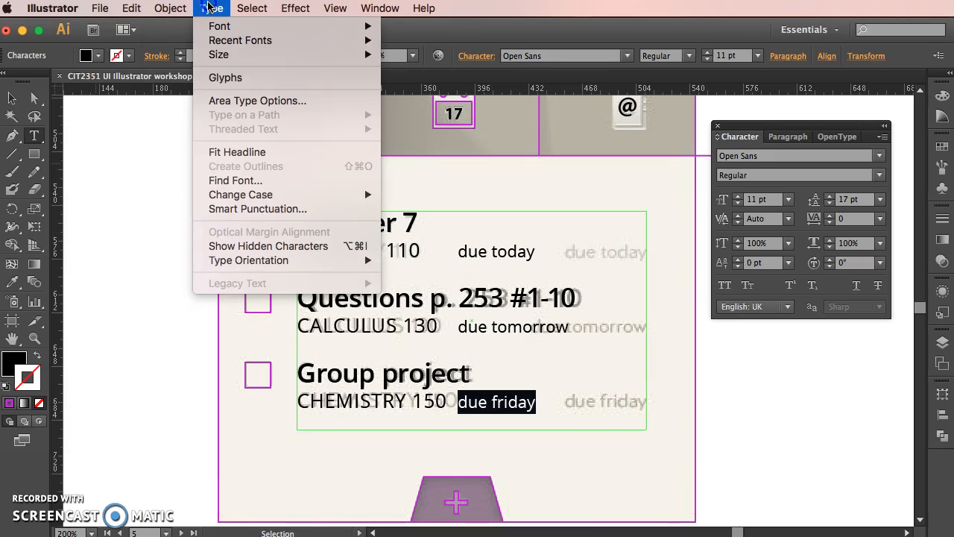
pyautogui.moveTo(321, 6)
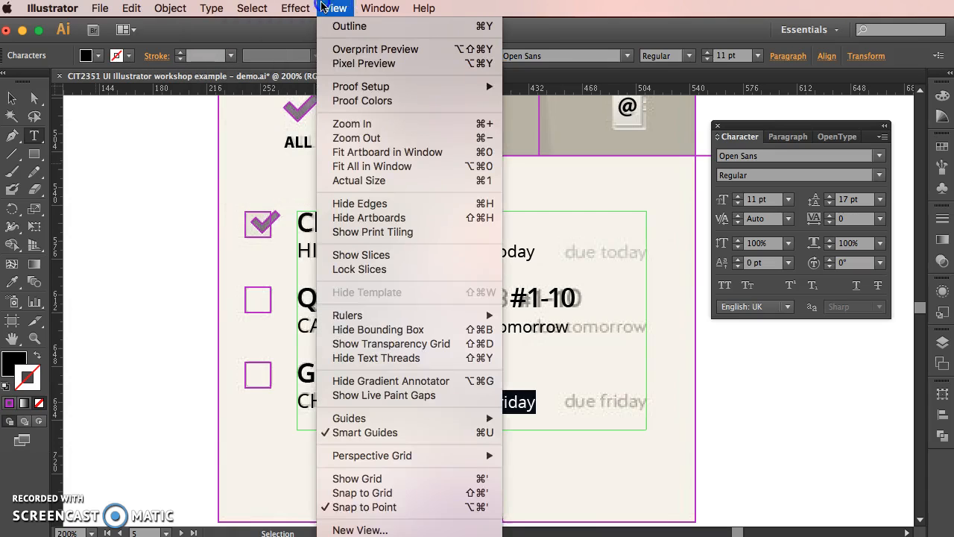
pyautogui.moveTo(380, 6)
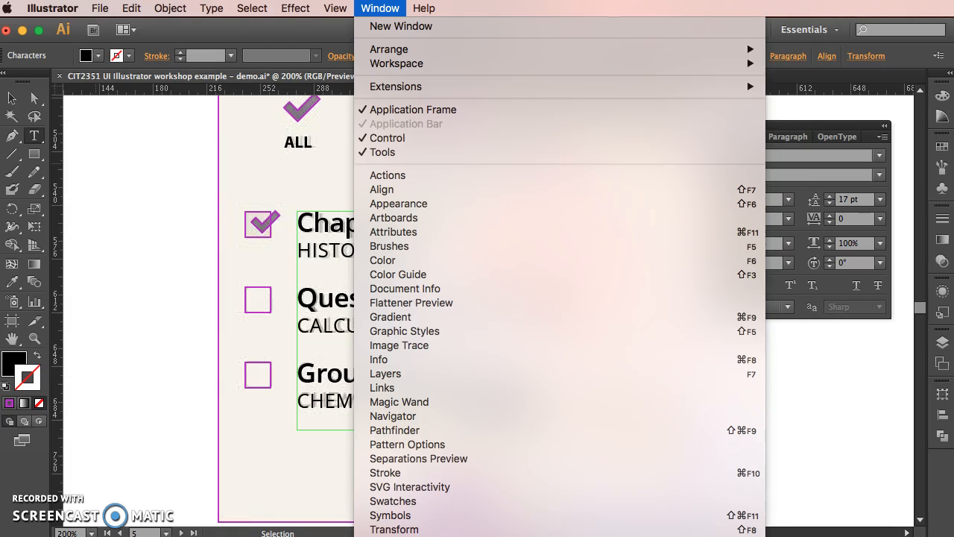
pyautogui.click(797, 535)
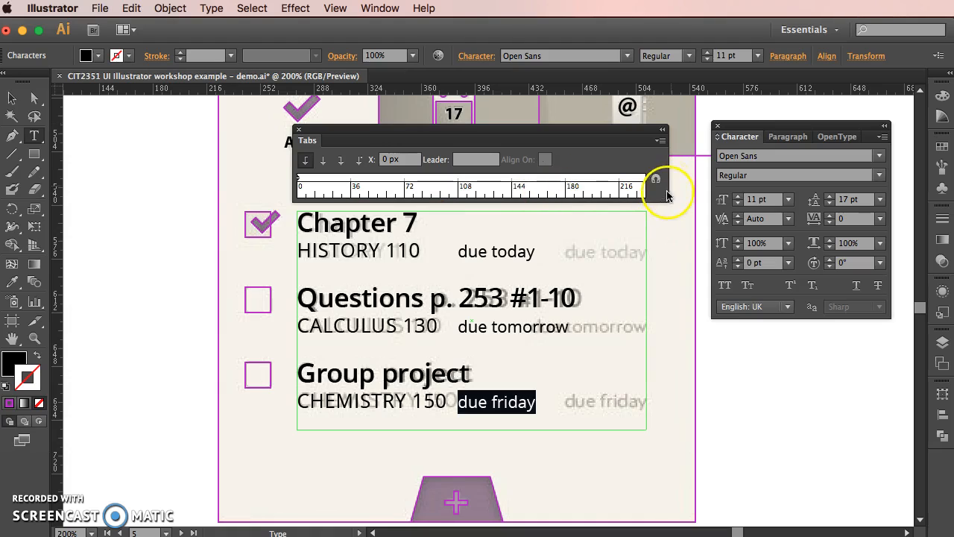
# - Widen the tab ruler and place a right-justified tab stop at 234.51 px for the "due friday" line
pyautogui.moveTo(668, 198); pyautogui.dragTo(731, 199)
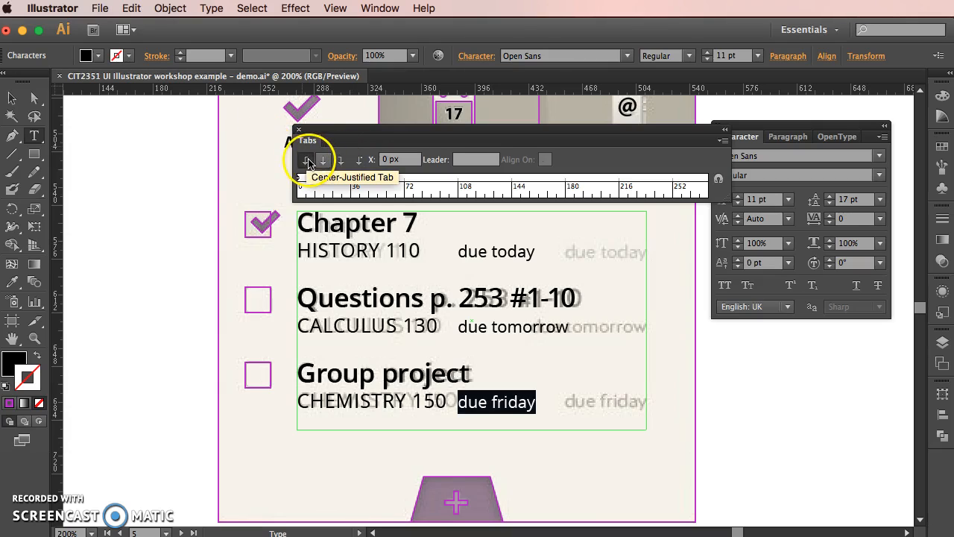
pyautogui.click(340, 160)
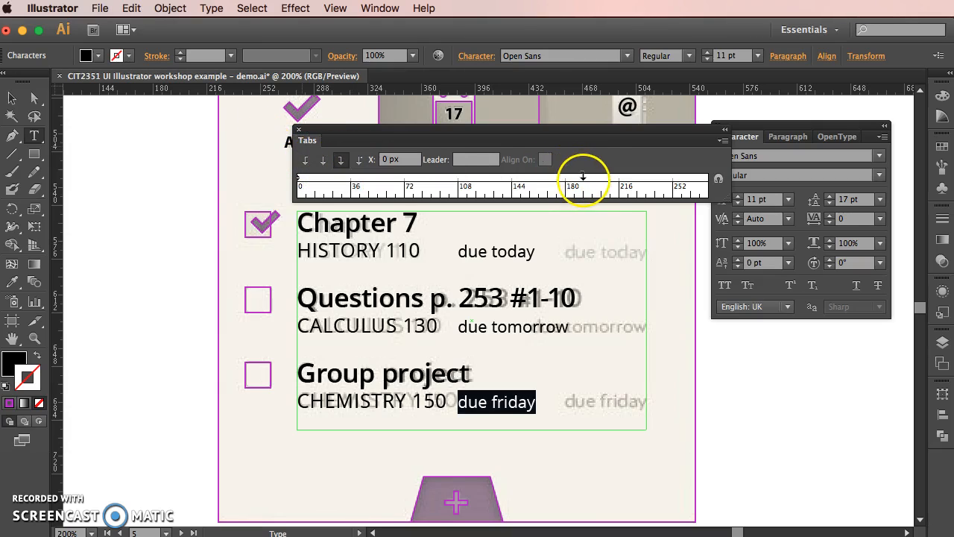
pyautogui.moveTo(583, 179); pyautogui.dragTo(647, 186)
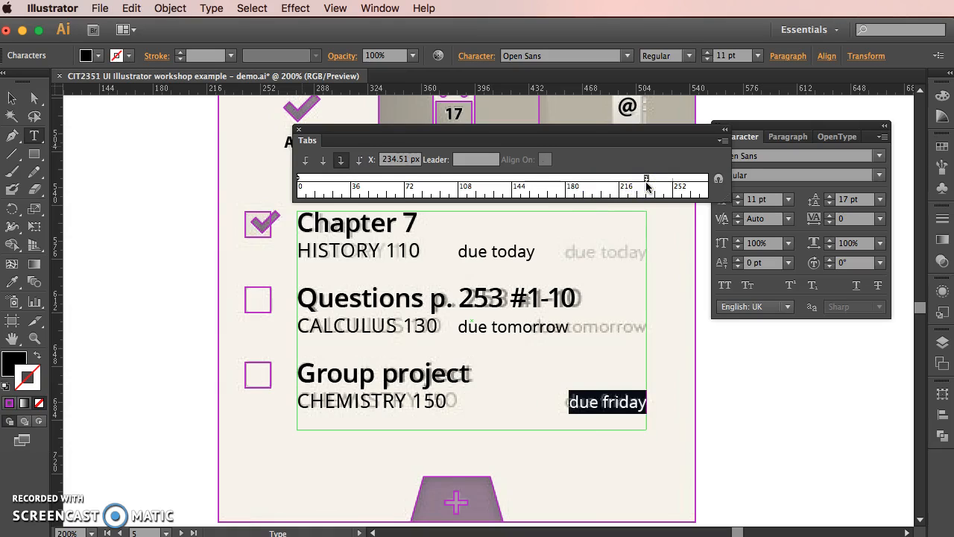
# - Copy the right-aligned tab formatting from "due friday" onto "due tomorrow" with the Eyedropper
pyautogui.tripleClick(465, 326)
pyautogui.moveTo(458, 325); pyautogui.dragTo(643, 323)
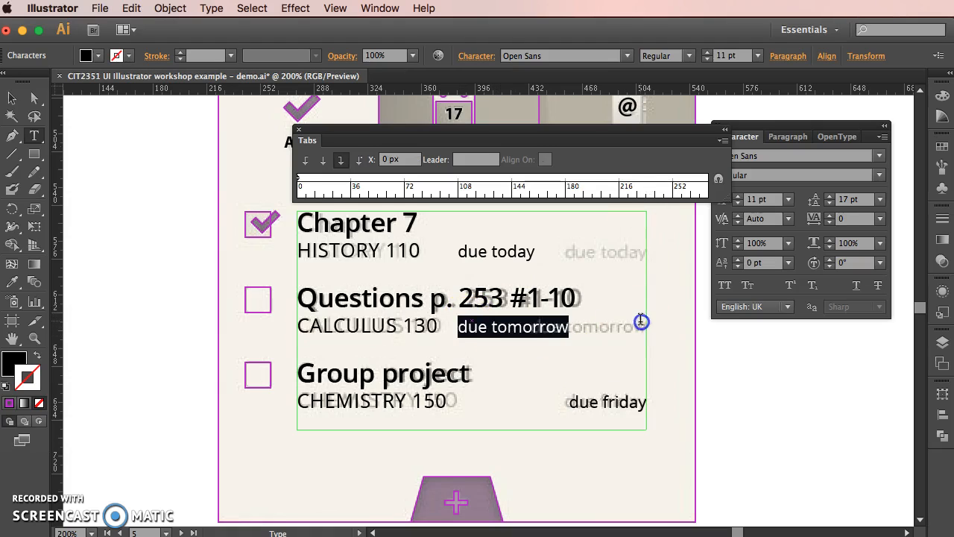
pyautogui.click(12, 283)
pyautogui.click(609, 395)
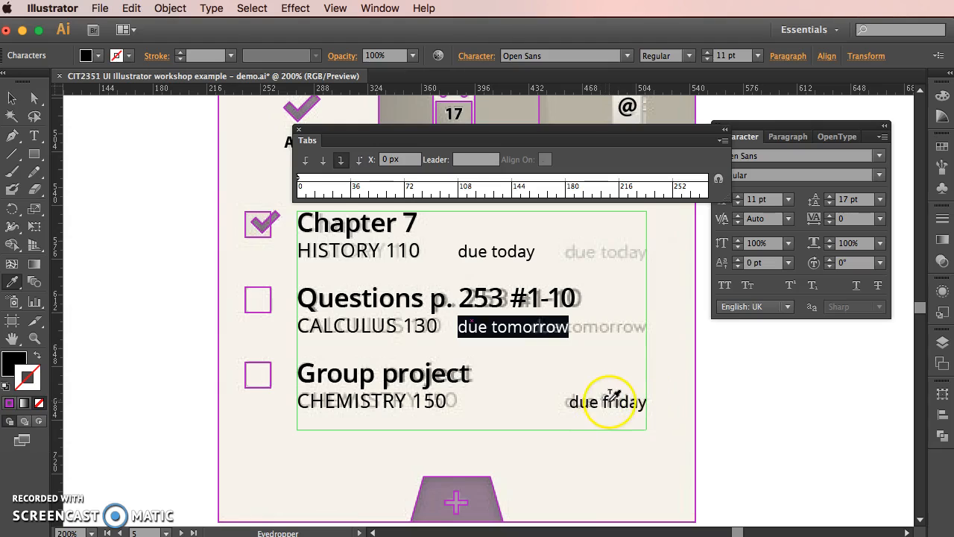
# - Copy the "due tomorrow" tab formatting onto "due today" with the Eyedropper, then leave text editing and close the tab ruler
pyautogui.click(35, 136)
pyautogui.moveTo(455, 251); pyautogui.dragTo(552, 252)
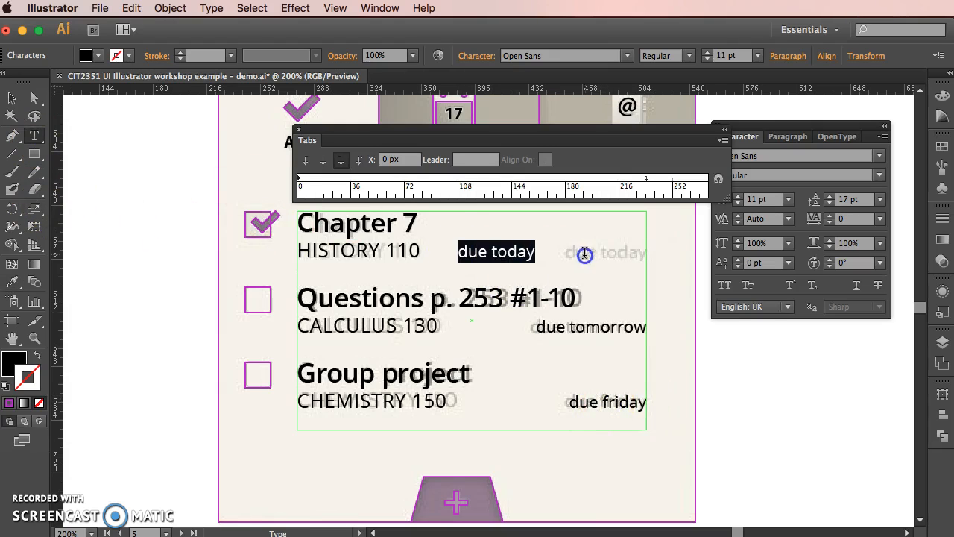
pyautogui.click(11, 284)
pyautogui.click(575, 332)
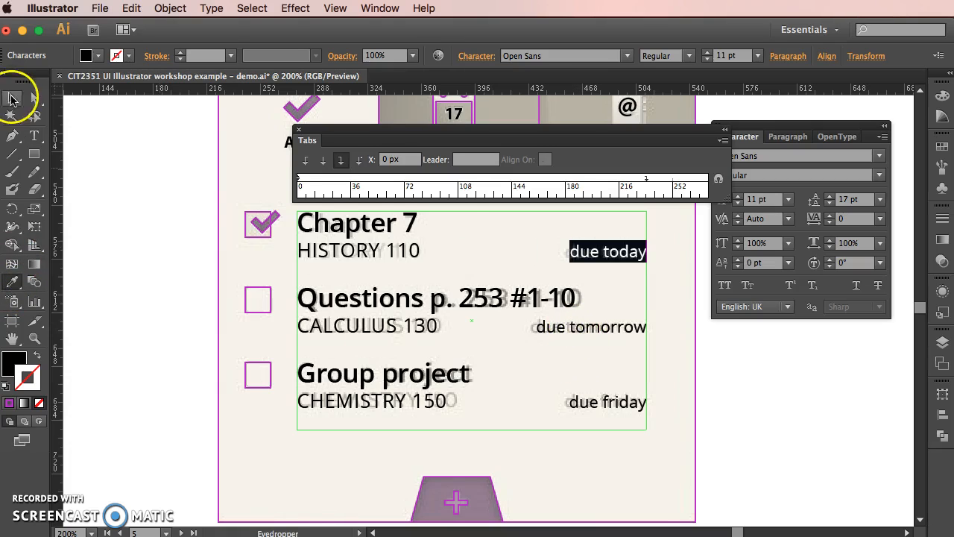
pyautogui.click(11, 99)
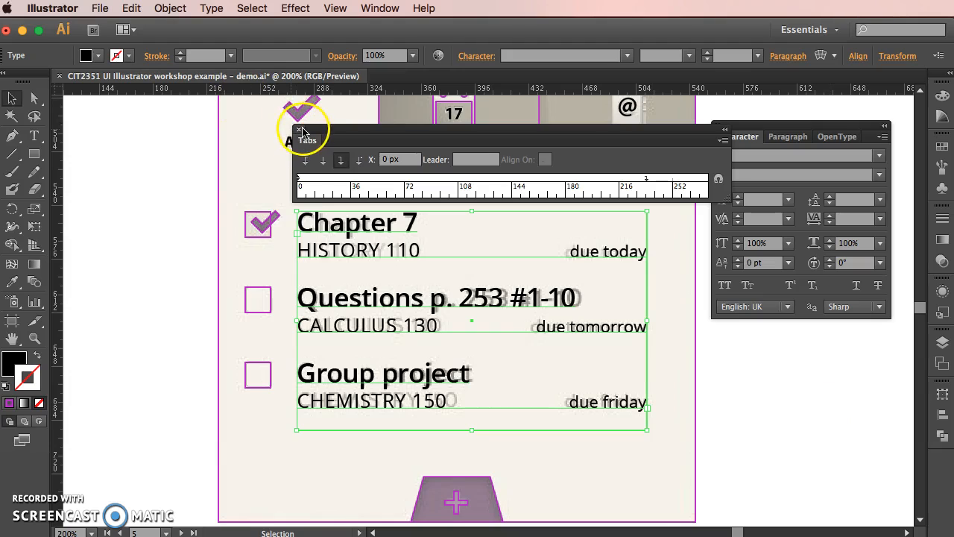
pyautogui.click(301, 131)
# - Insert an extra space between "Questions" and "p. 253 #1-10" and deselect the text block
pyautogui.doubleClick(448, 301)
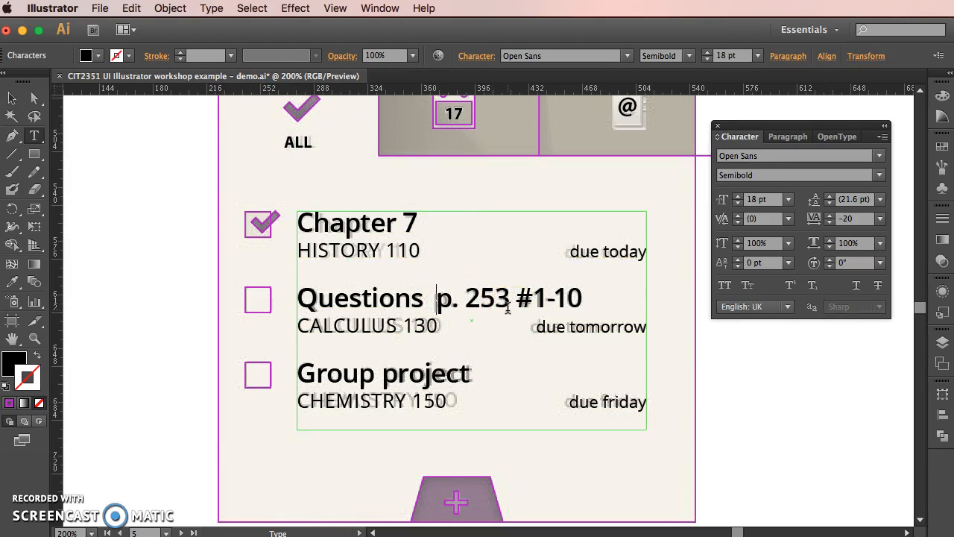
pyautogui.click(10, 99)
pyautogui.click(158, 228)
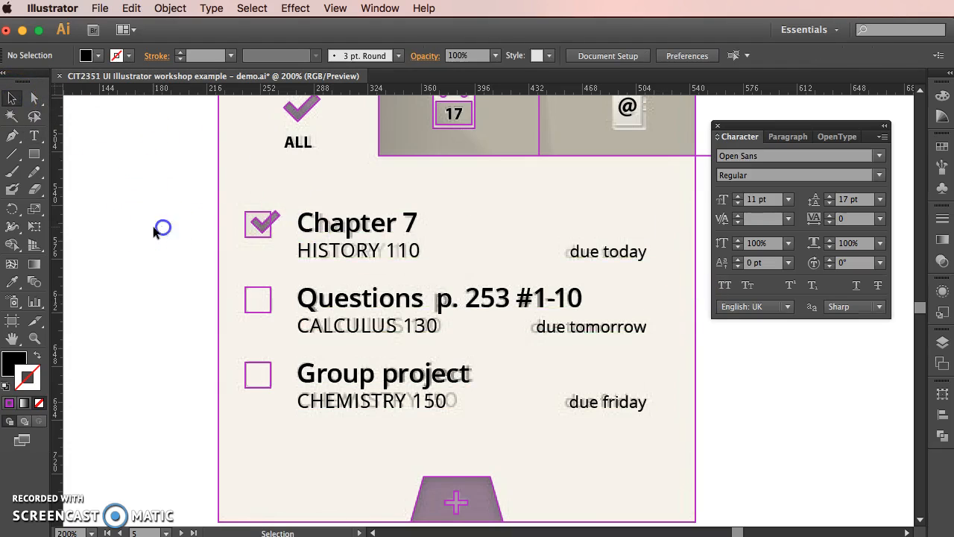
# - Change the "ALL" label under the checkmark icon to Open Sans at 10 pt
pyautogui.press('super+minus')
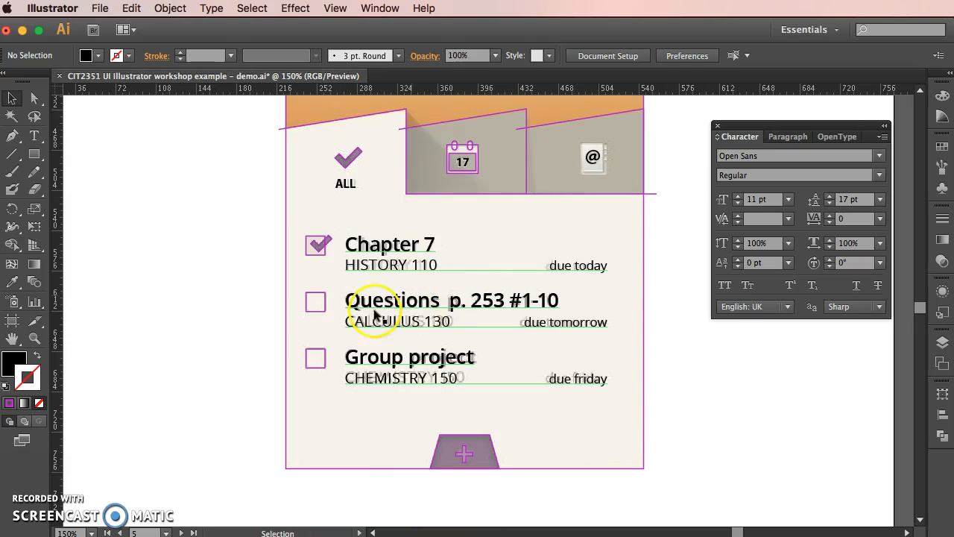
pyautogui.scroll(-1, 677, 383)
pyautogui.scroll(1, 676, 383)
pyautogui.click(347, 185)
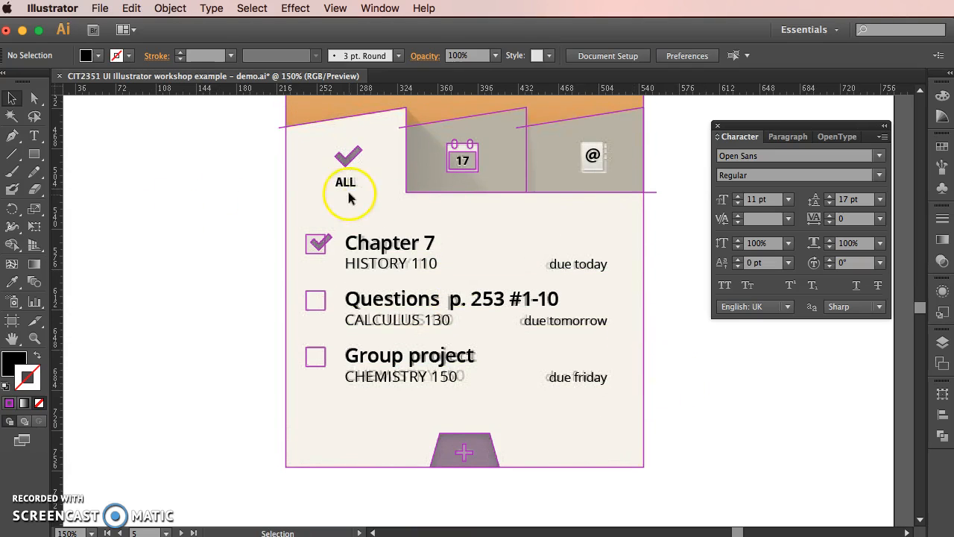
pyautogui.click(729, 156)
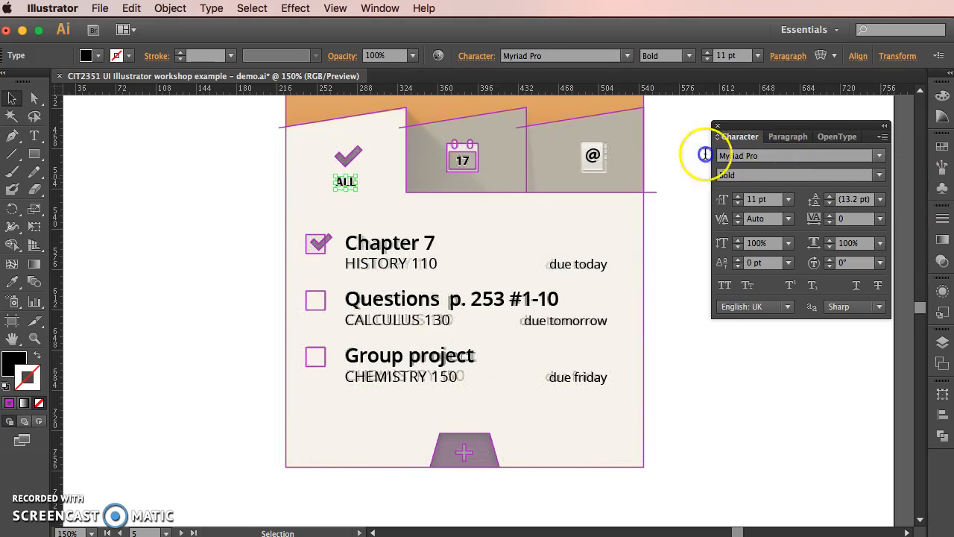
pyautogui.write('Open Sans')
pyautogui.press('Return')
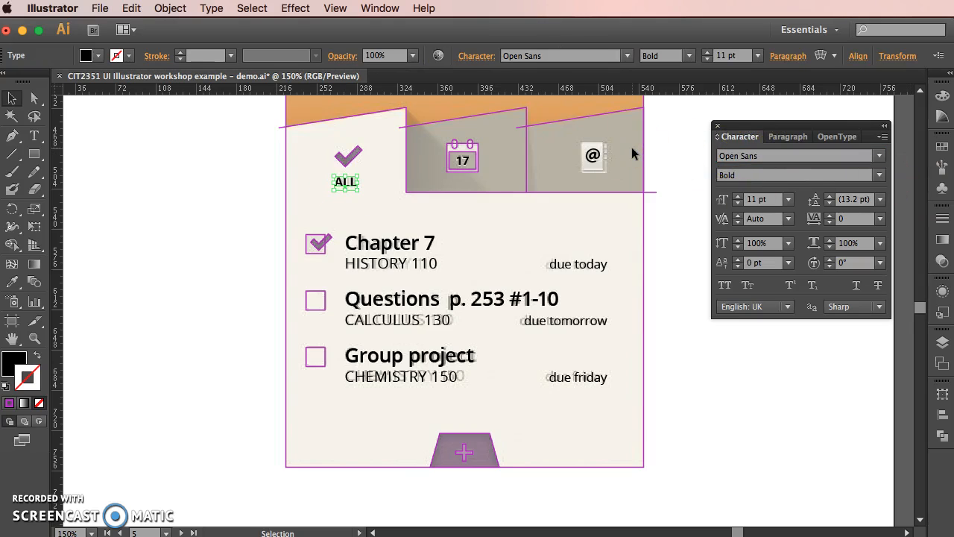
pyautogui.click(737, 203)
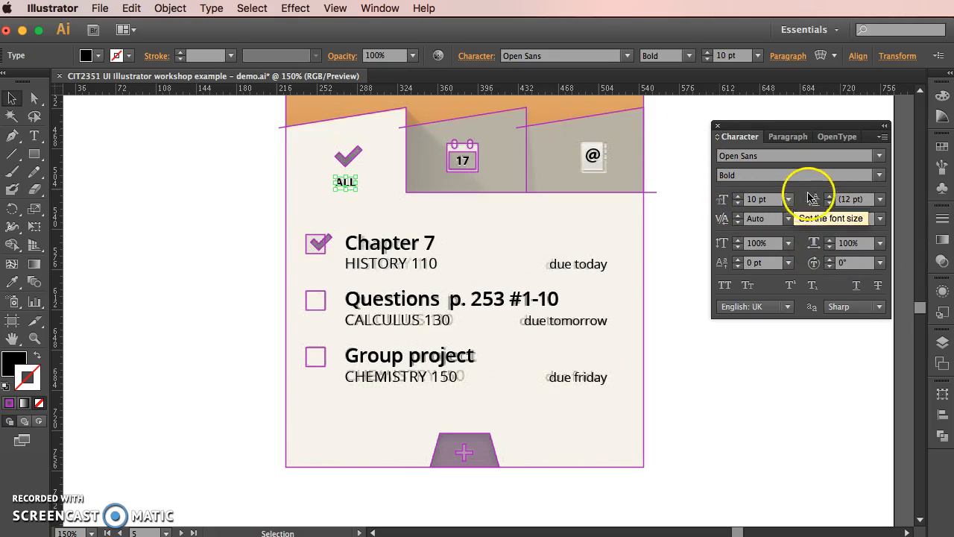
pyautogui.press('super+equal')
pyautogui.press('super+equal')
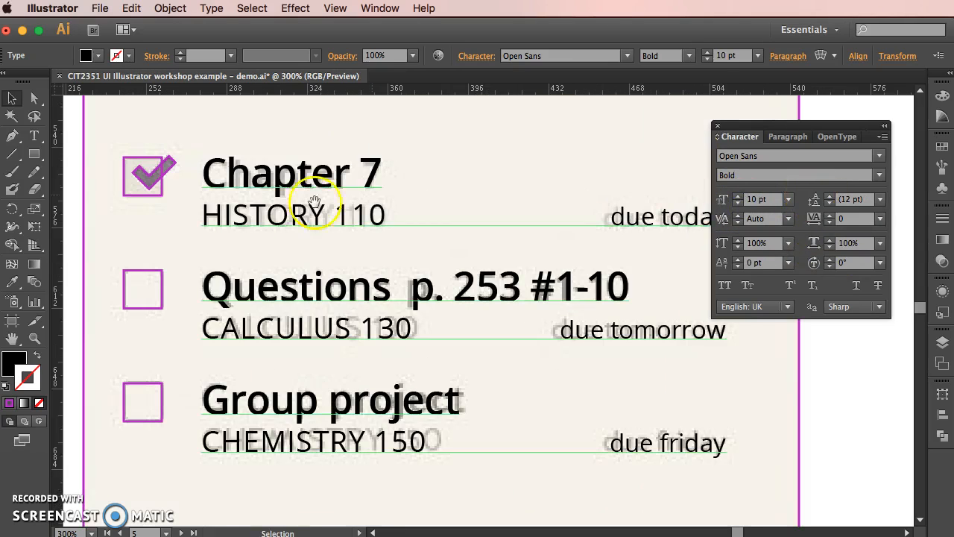
# - Increase the "ALL" label to 11 pt and nudge it slightly right to align with the reference
pyautogui.scroll(10, 487, 415)
pyautogui.hscroll(-6, 487, 415)
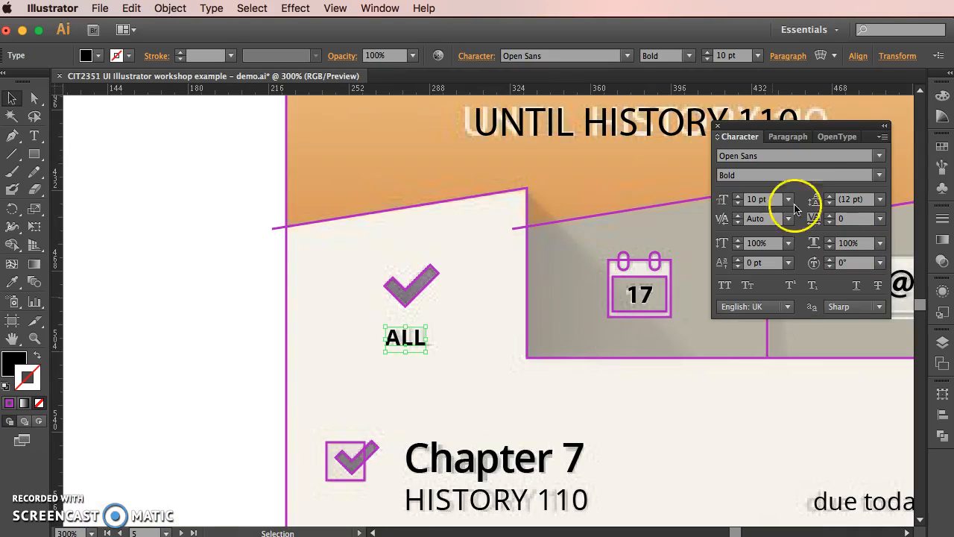
pyautogui.click(737, 197)
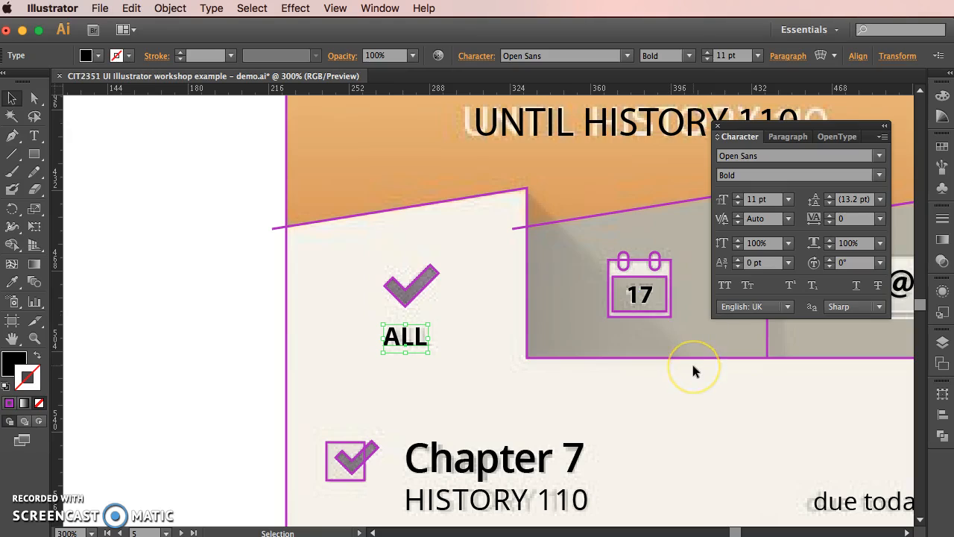
pyautogui.press('Right')
pyautogui.press('Right')
pyautogui.press('Right')
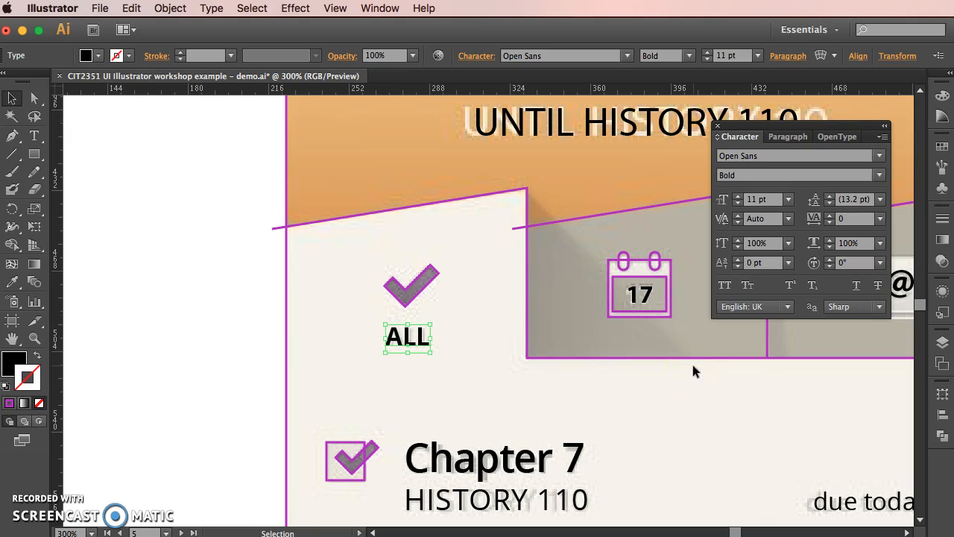
# - Copy the "ALL" label's text formatting onto the calendar icon's "17" with the Eyedropper
pyautogui.click(634, 290)
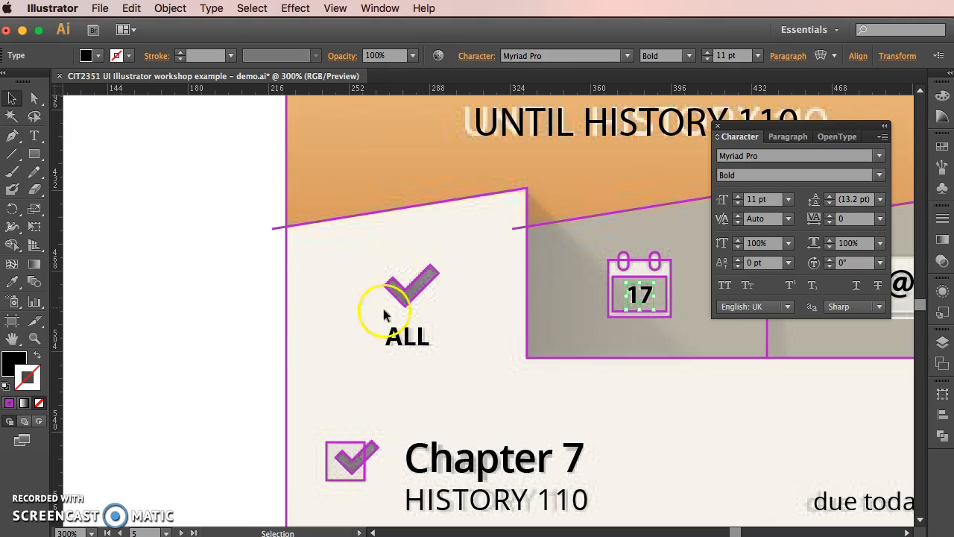
pyautogui.click(11, 286)
pyautogui.click(422, 330)
pyautogui.click(228, 212)
pyautogui.click(10, 96)
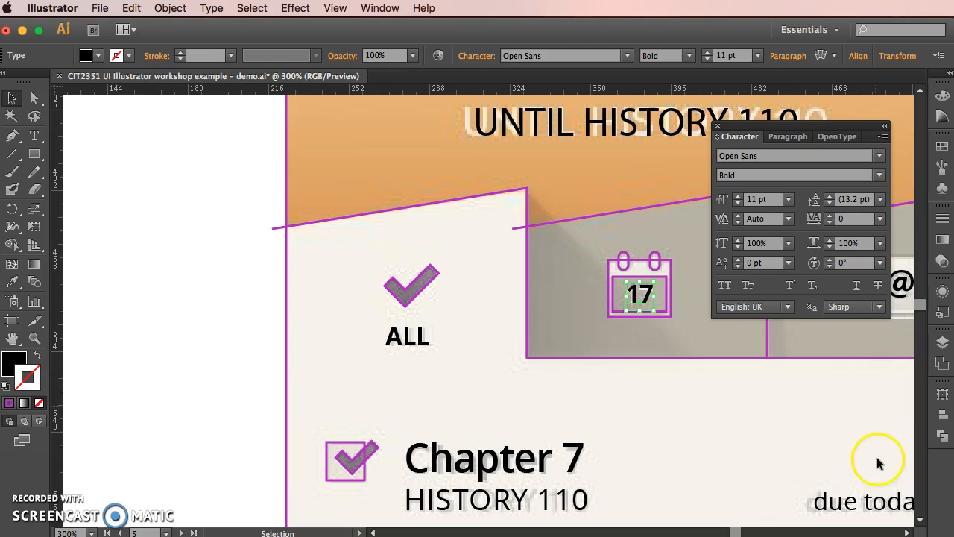
# - Copy the "17" text formatting onto the "@" symbol on the address book icon with the Eyedropper
pyautogui.click(908, 533)
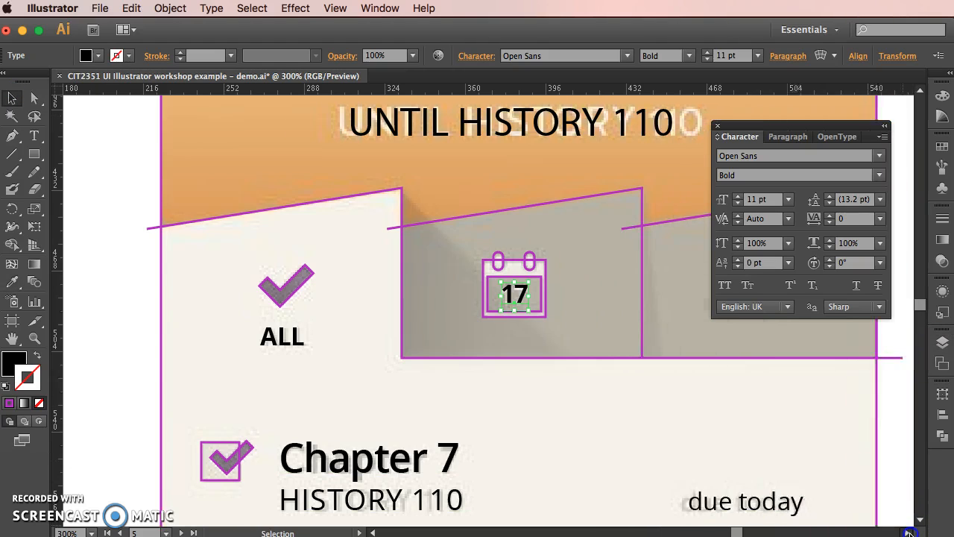
pyautogui.click(558, 298)
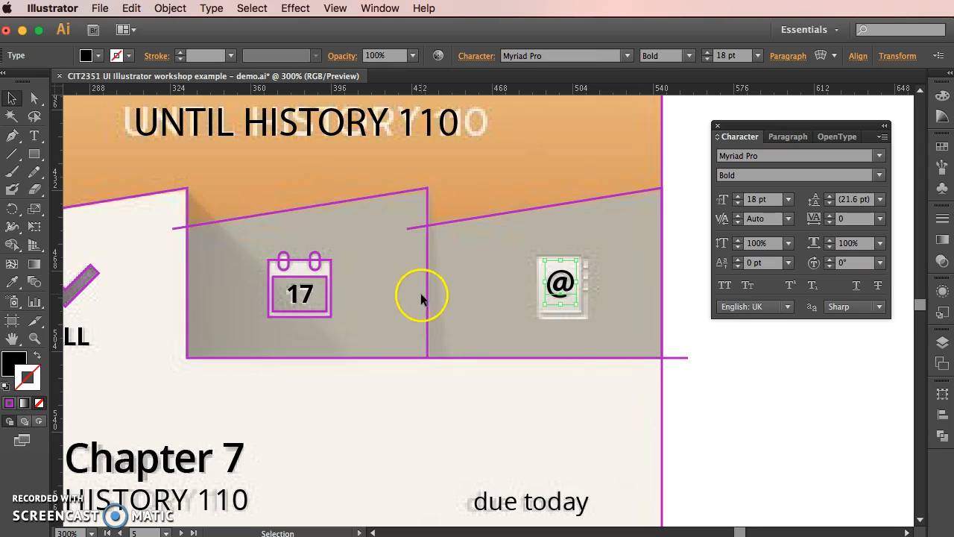
pyautogui.scroll(5, 445, 331)
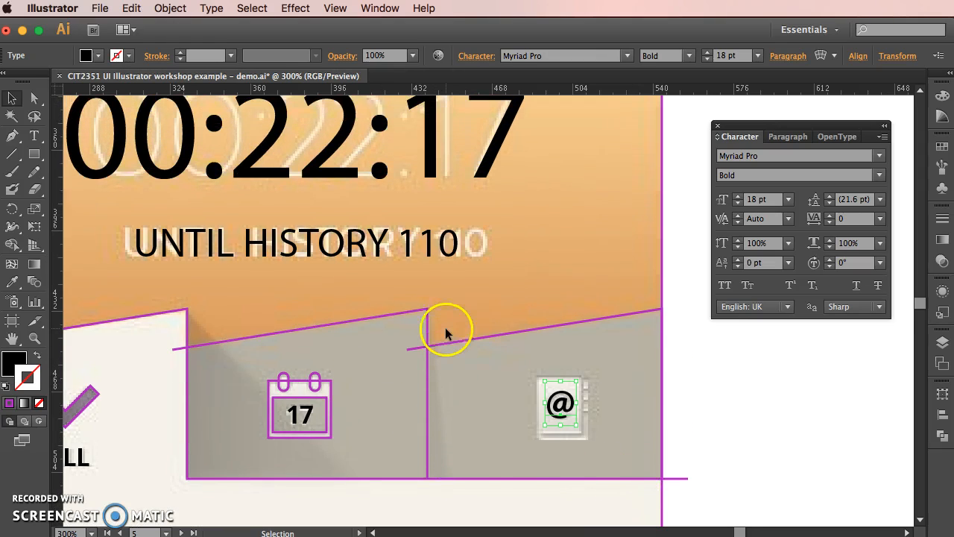
pyautogui.scroll(3, 445, 332)
pyautogui.click(564, 458)
pyautogui.click(15, 281)
pyautogui.click(304, 477)
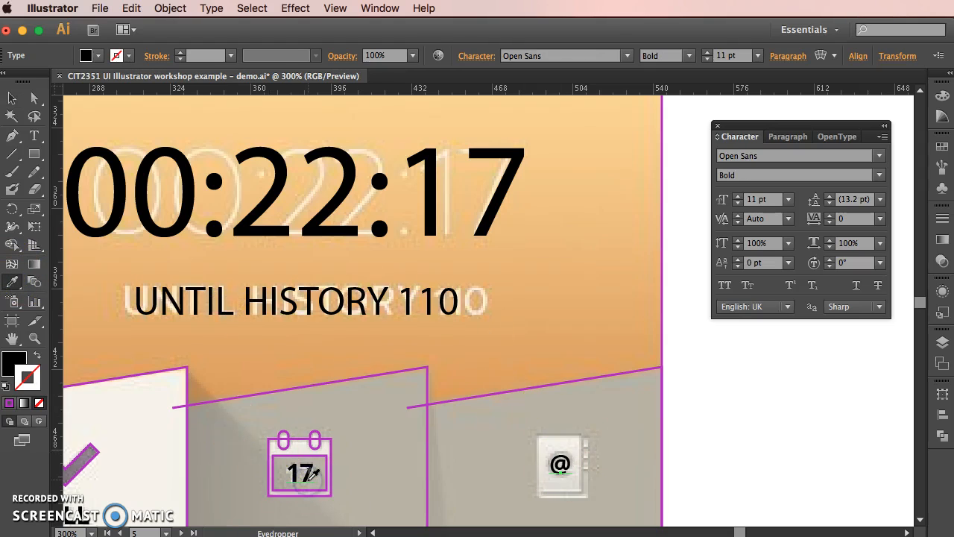
# - Set the "@" symbol's font size to 15 pt and deselect it
pyautogui.click(738, 196)
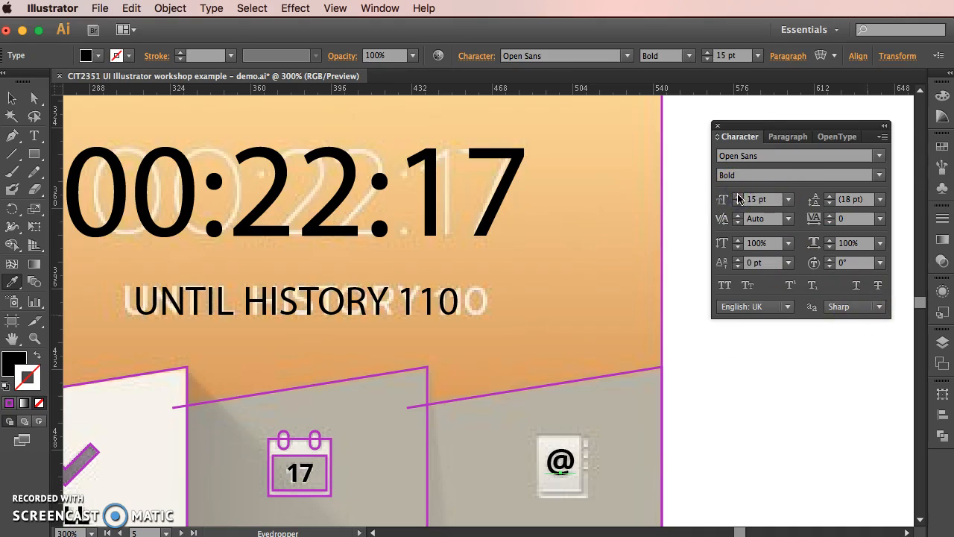
pyautogui.click(11, 97)
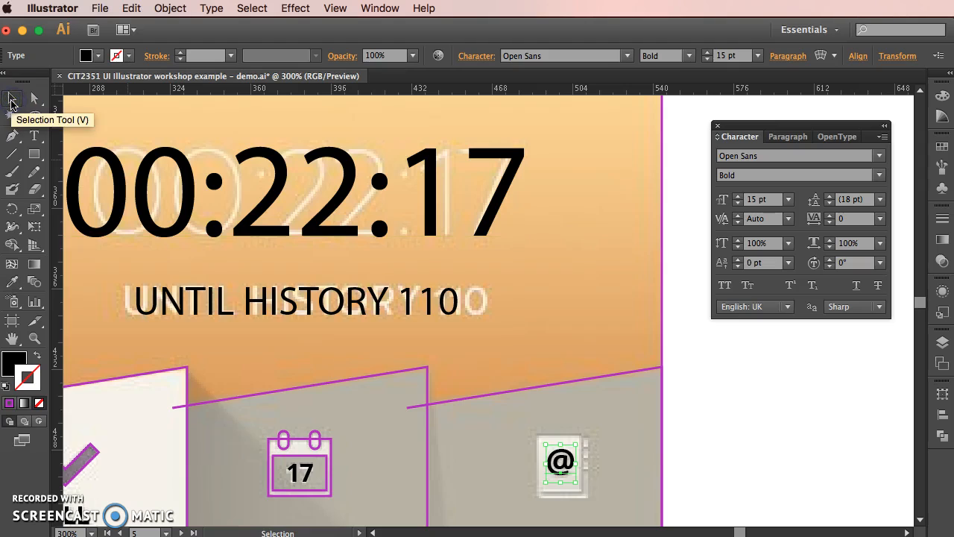
pyautogui.click(789, 477)
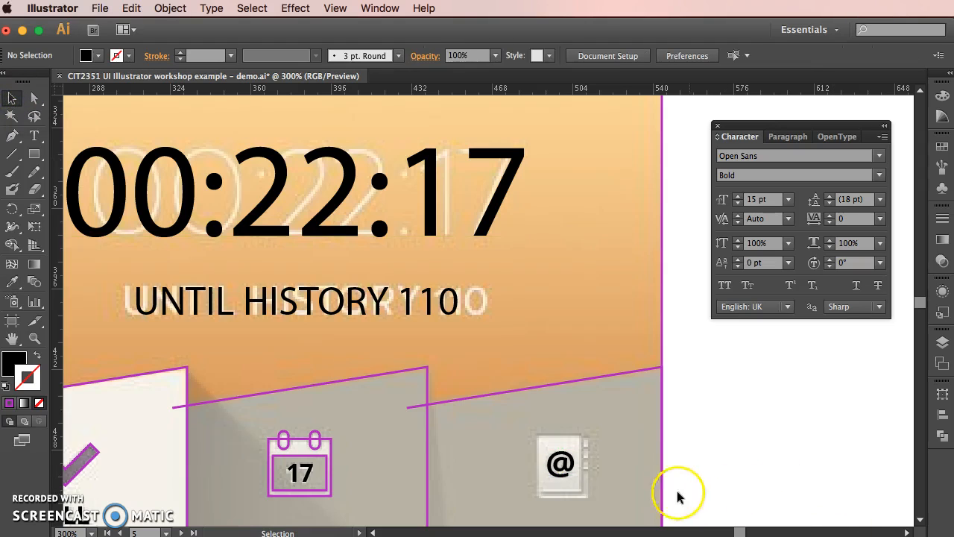
# - Change the "UNTIL HISTORY 110" text to Open Sans Semibold
pyautogui.click(293, 302)
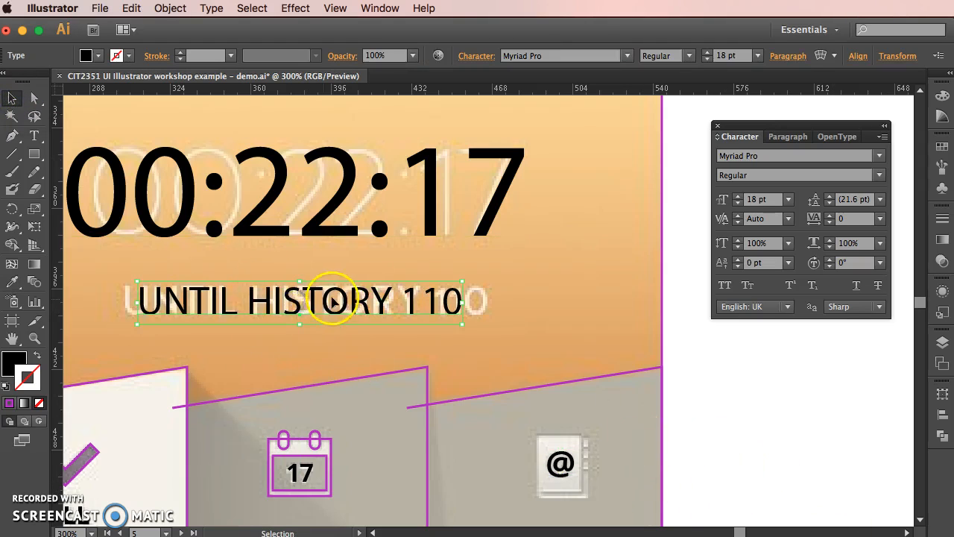
pyautogui.click(767, 158)
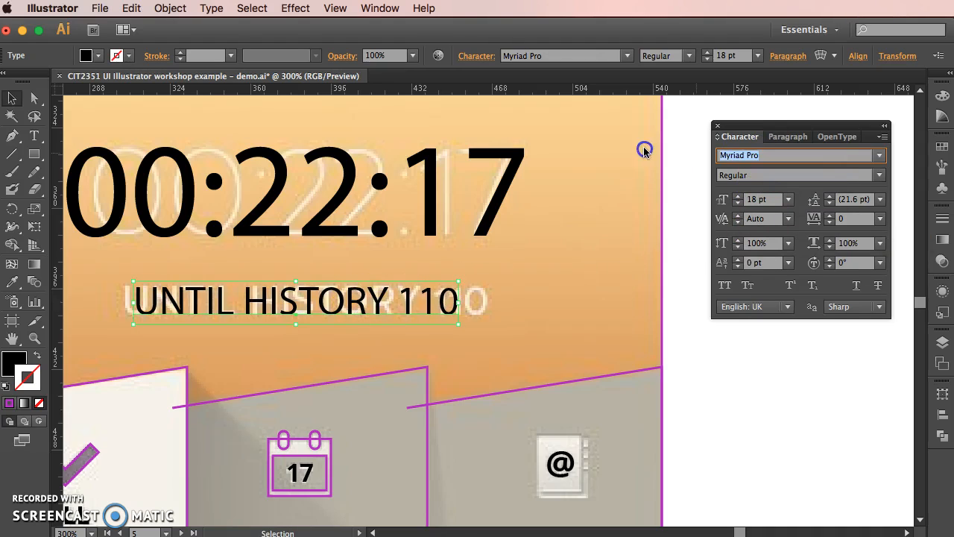
pyautogui.write('Open Sans')
pyautogui.press('Return')
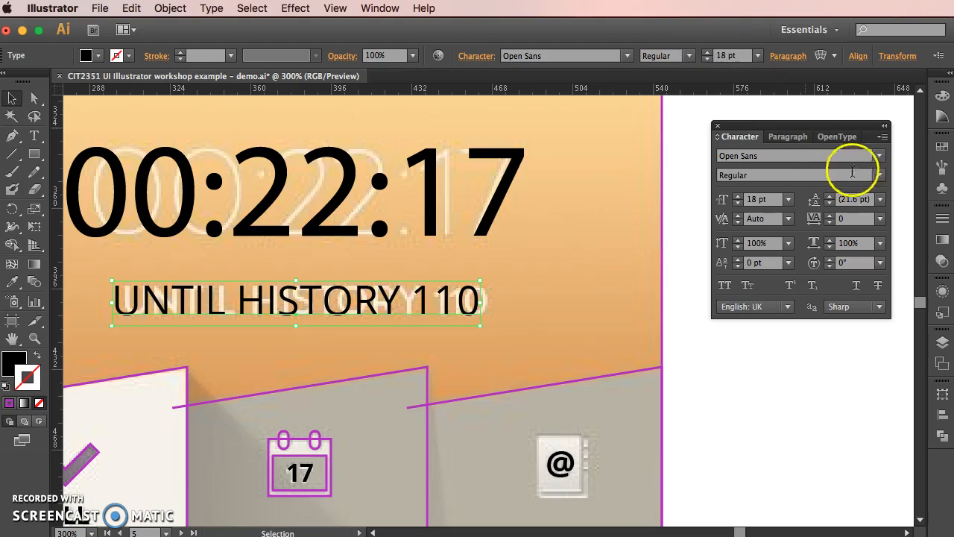
pyautogui.click(879, 175)
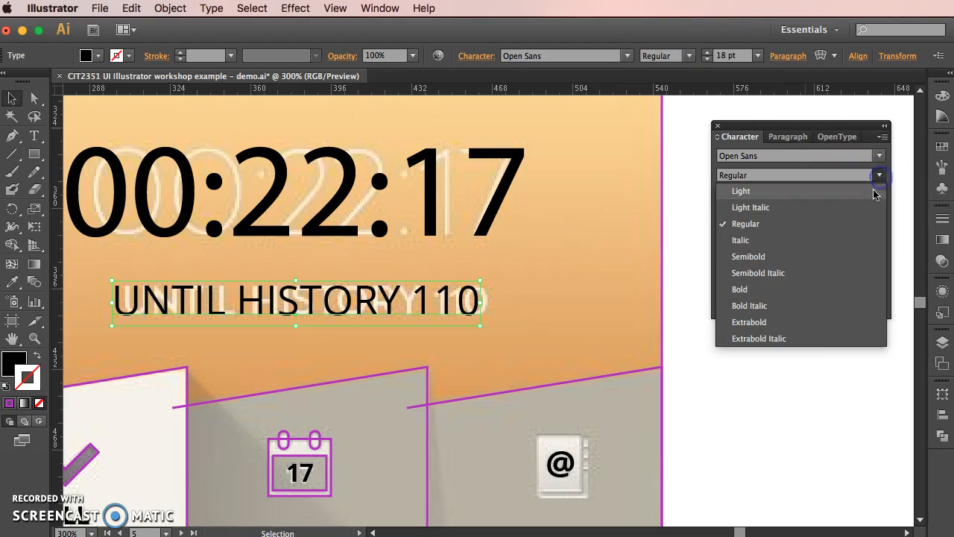
pyautogui.click(831, 260)
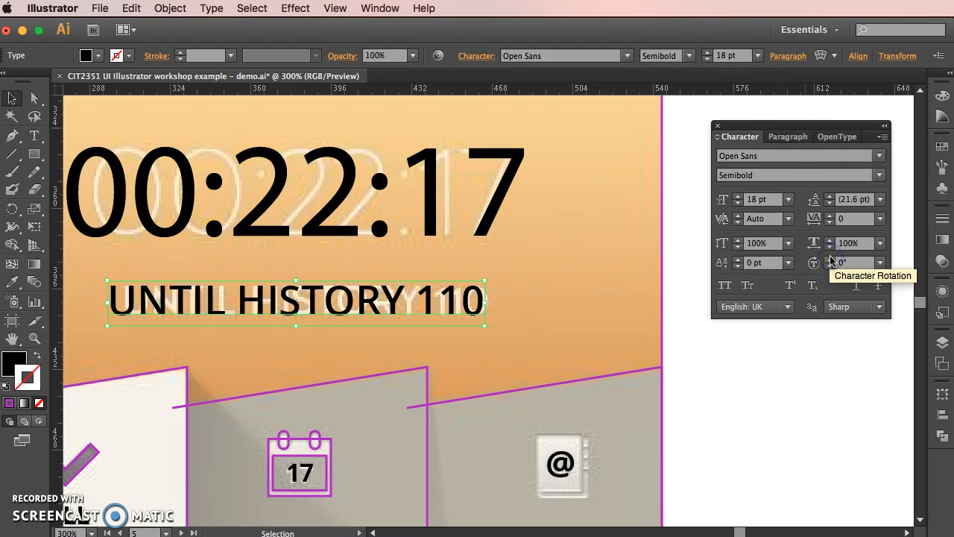
# - Try -75 tracking on "UNTIL HISTORY 110", then set its tracking to -25
pyautogui.click(881, 219)
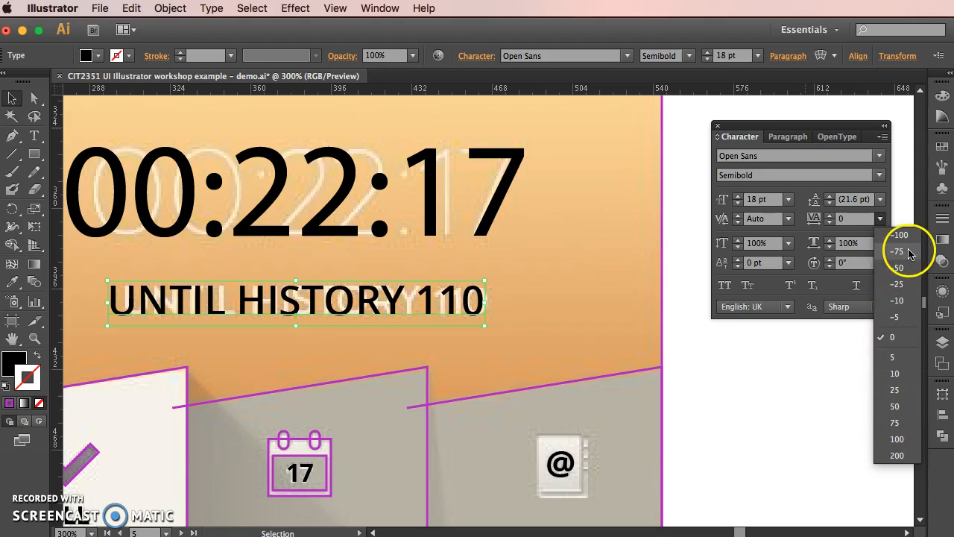
pyautogui.click(900, 251)
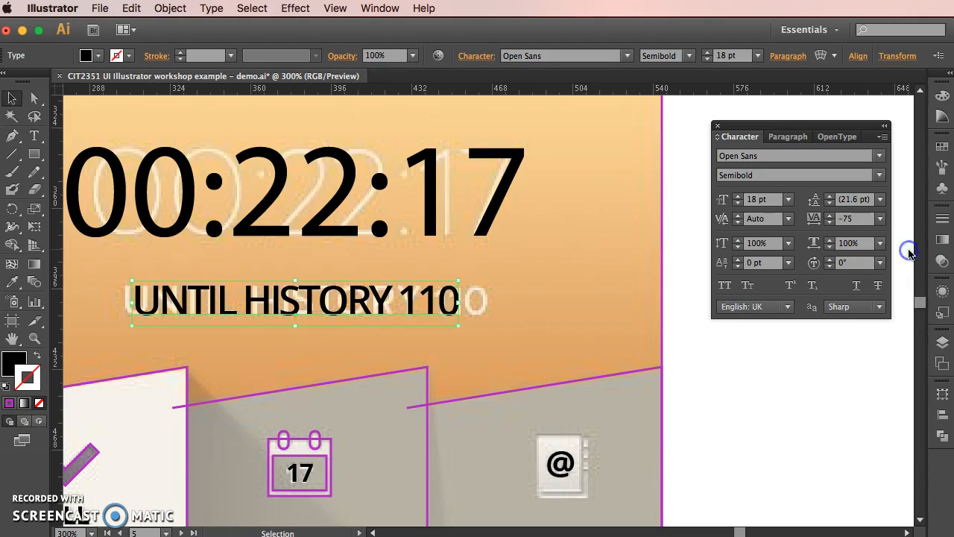
pyautogui.click(882, 218)
pyautogui.click(898, 288)
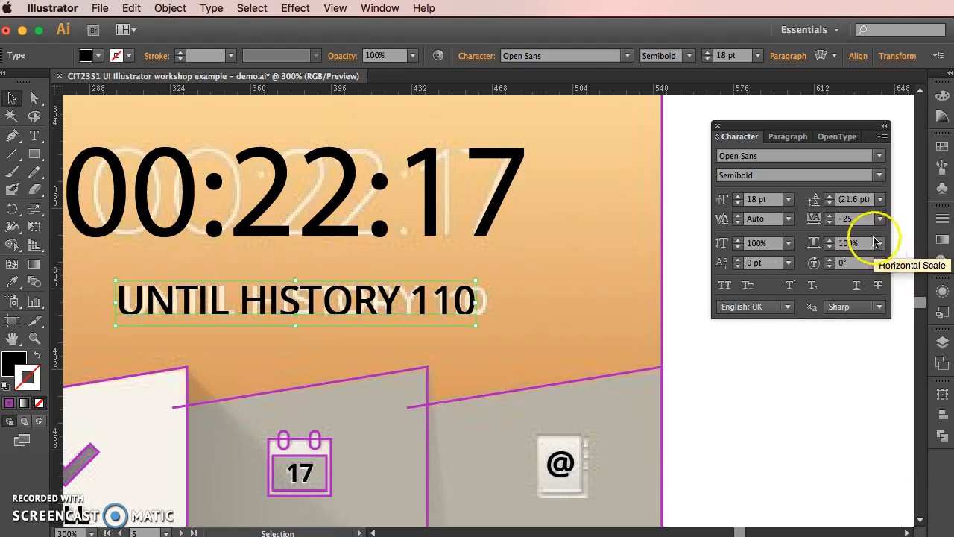
# - Set the kerning of "UNTIL HISTORY 110" to Optical, undoing and redoing the change to compare the spacing
pyautogui.click(789, 221)
pyautogui.click(803, 254)
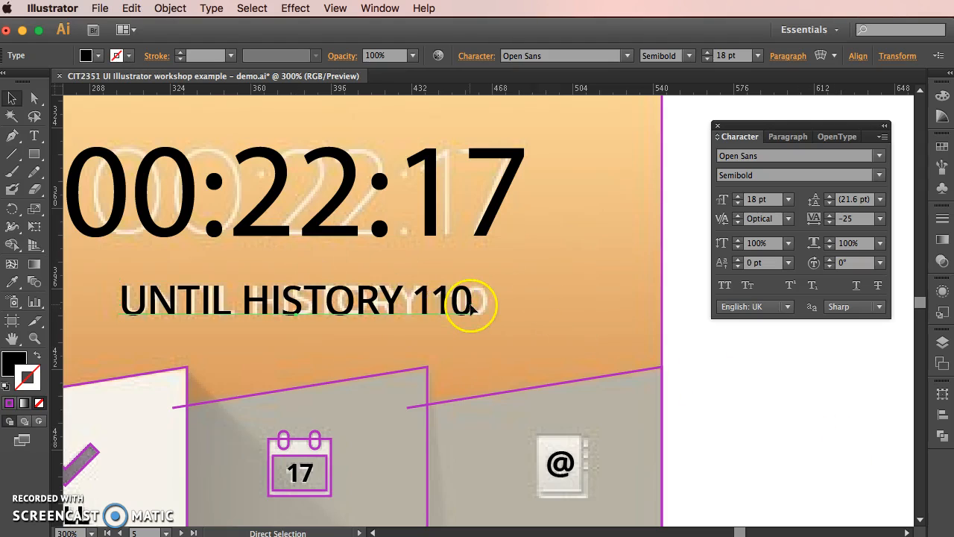
pyautogui.press('super+z')
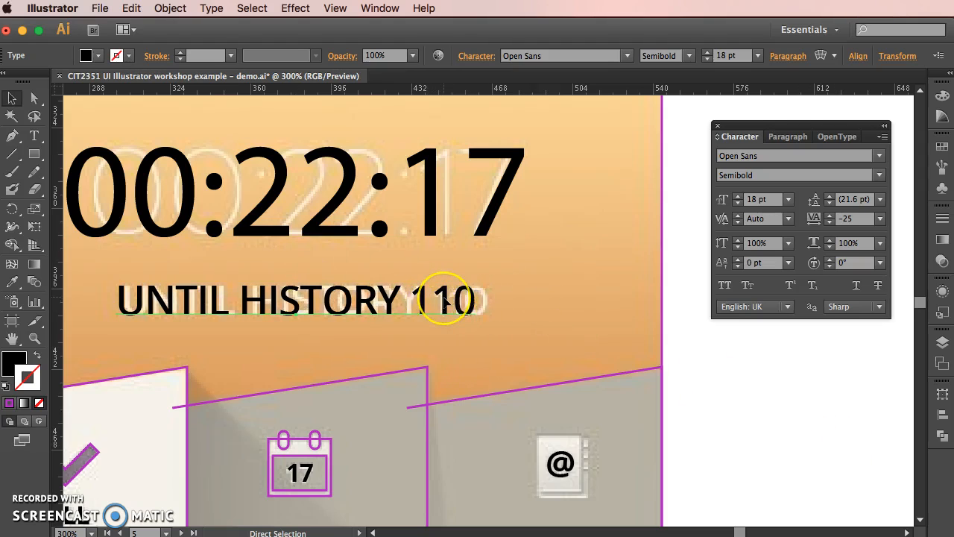
pyautogui.press('super+z')
pyautogui.press('super+shift+z')
pyautogui.press('super+shift+z')
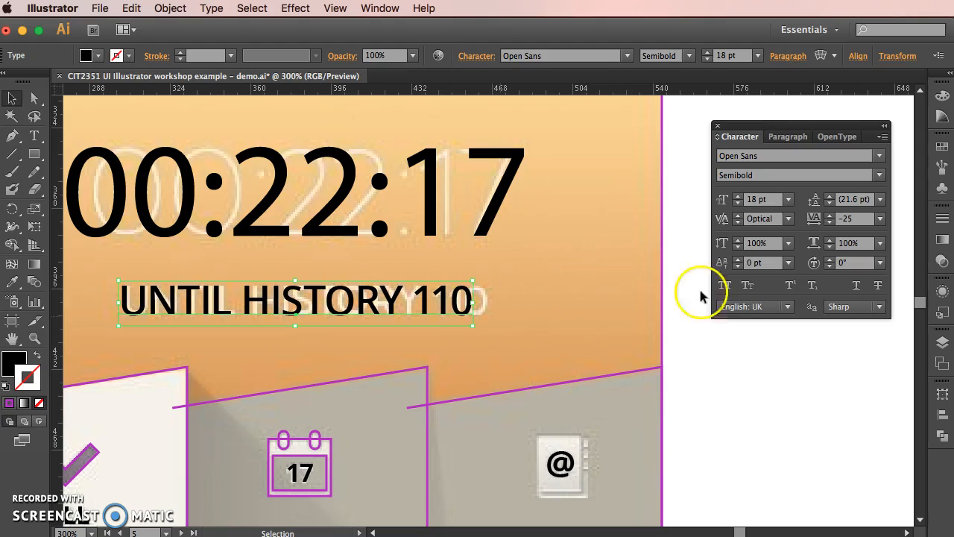
# - Nudge "UNTIL HISTORY 110" slightly right to line it up with the reference text behind it
pyautogui.press('Right')
pyautogui.press('Right')
pyautogui.press('Right')
pyautogui.press('Right')
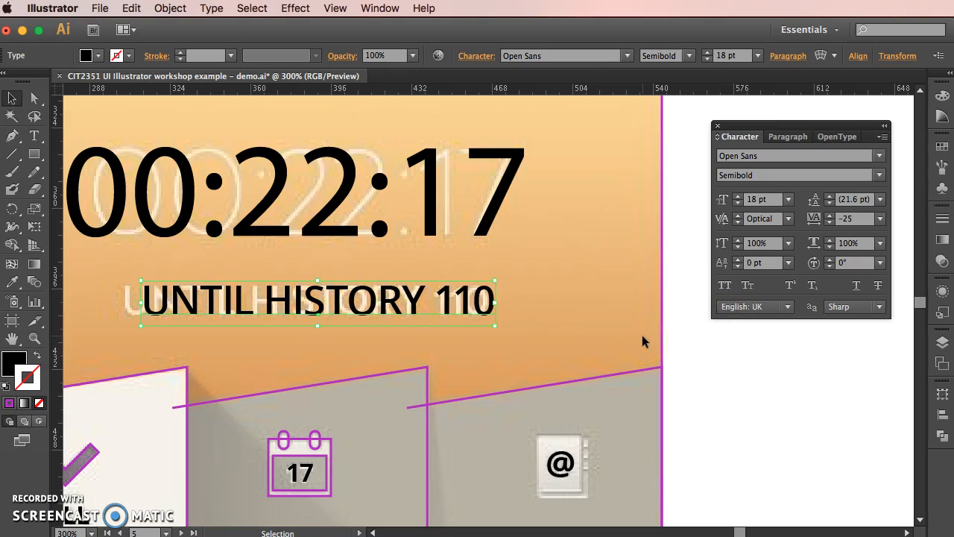
pyautogui.press('Left')
pyautogui.press('Left')
pyautogui.press('Left')
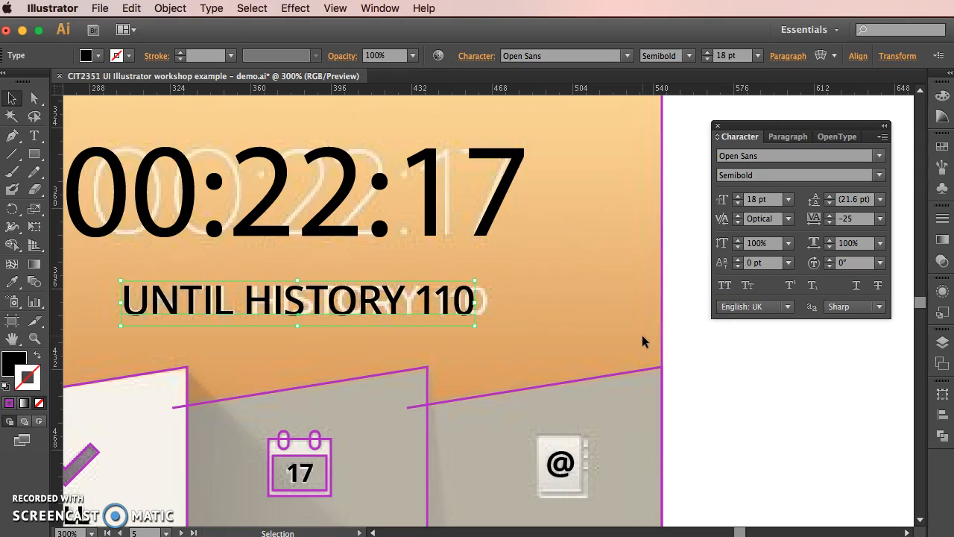
pyautogui.press('Right')
pyautogui.press('Right')
pyautogui.press('Right')
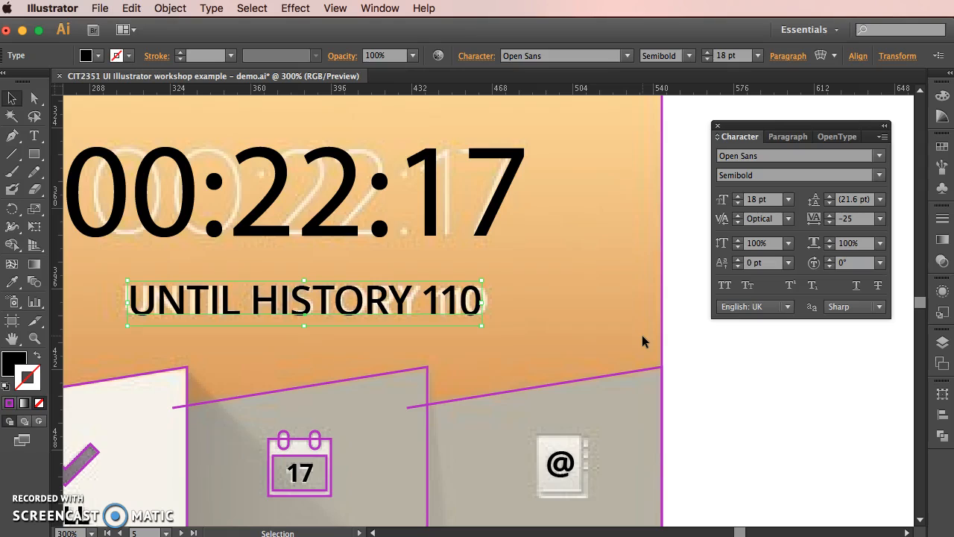
# - Loosen the tracking of "UNTIL HISTORY 110" to -10 and deselect the text
pyautogui.click(829, 216)
pyautogui.click(830, 216)
pyautogui.click(830, 216)
pyautogui.click(829, 216)
pyautogui.click(830, 216)
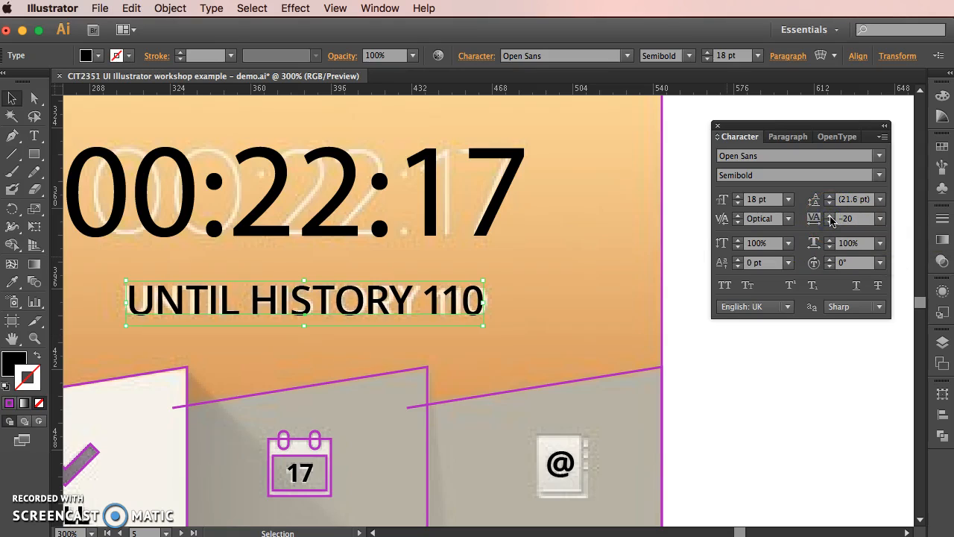
pyautogui.click(830, 216)
pyautogui.click(830, 215)
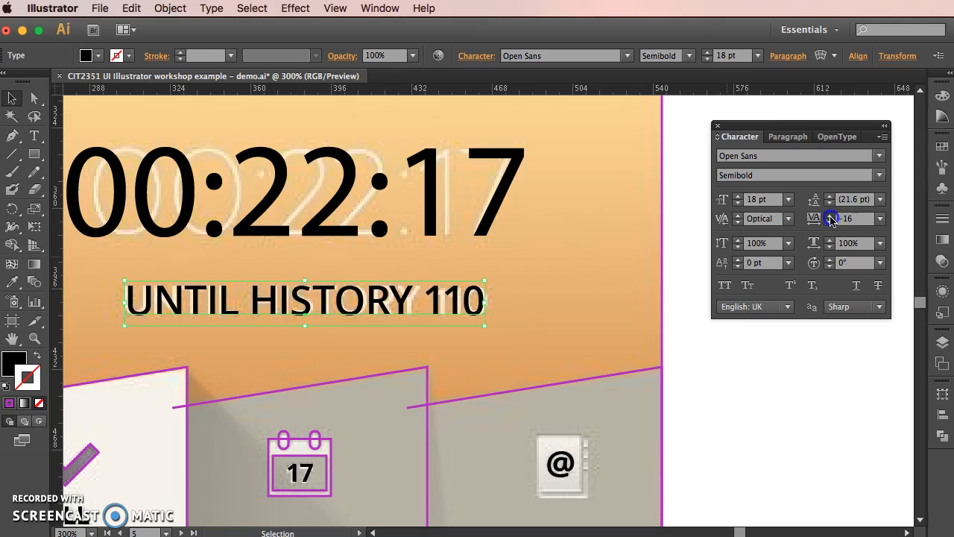
pyautogui.click(829, 215)
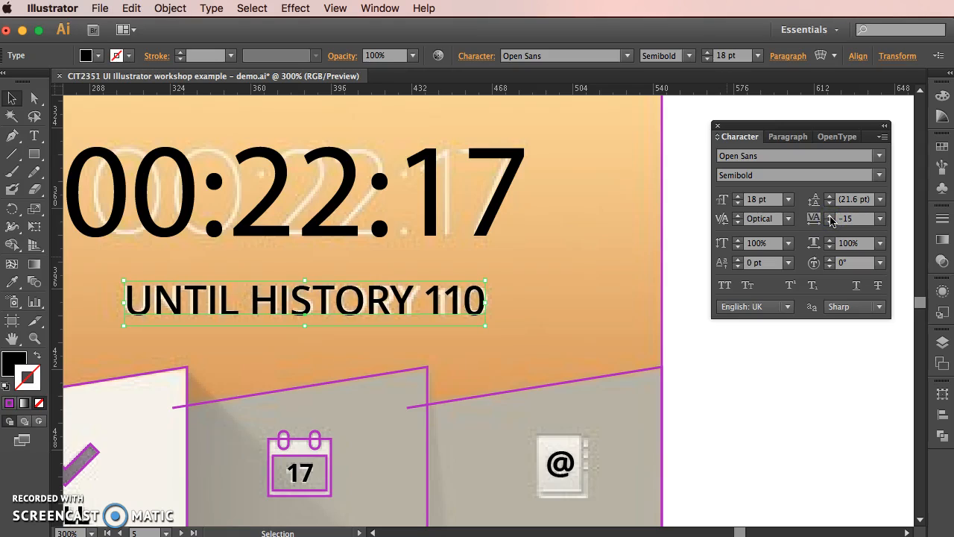
pyautogui.click(829, 216)
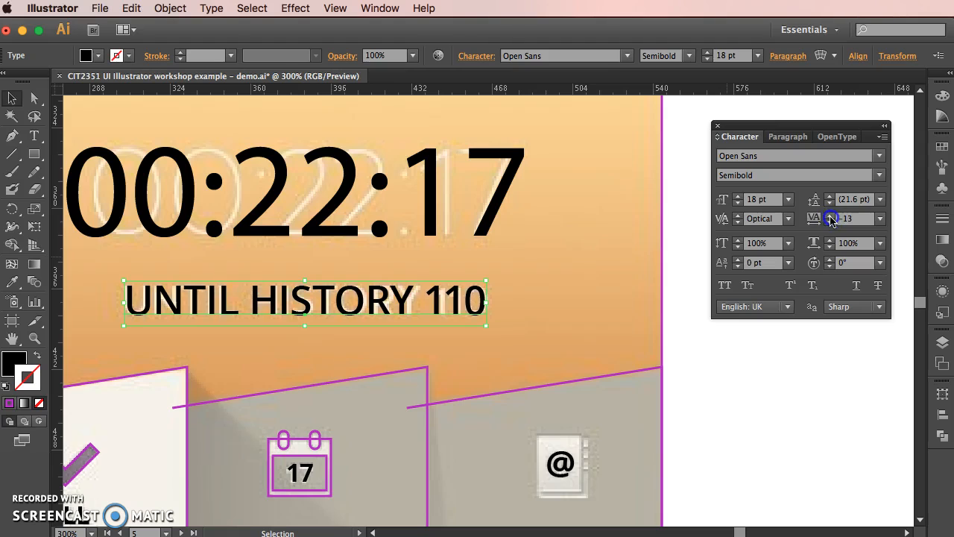
pyautogui.click(829, 217)
pyautogui.click(829, 217)
pyautogui.click(829, 216)
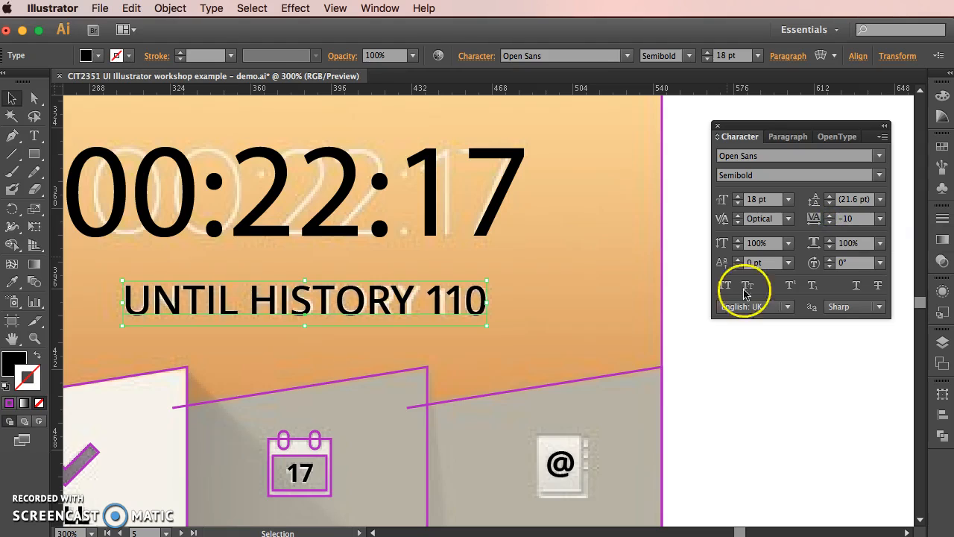
pyautogui.click(695, 368)
# - Change the font of the "00:22:17" countdown text to Advent Pro
pyautogui.press('super+minus')
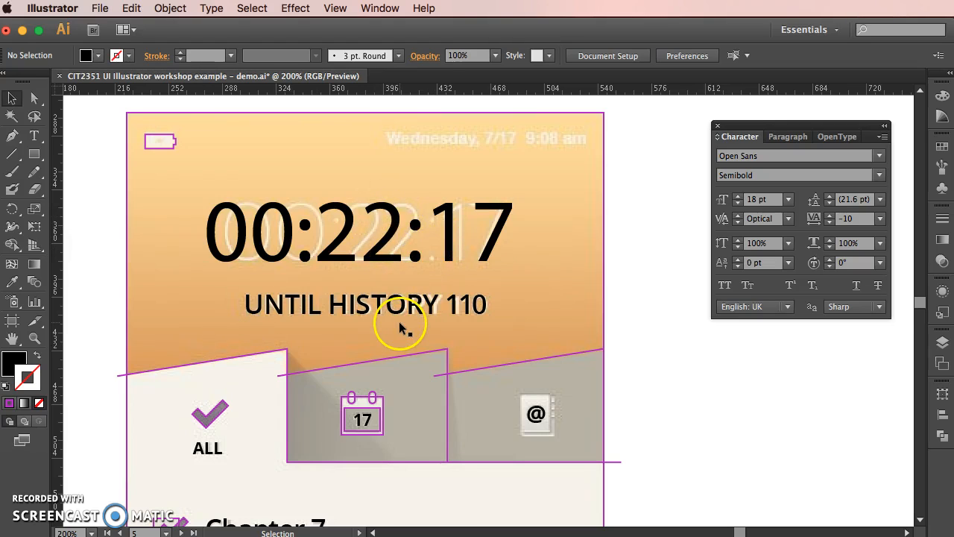
pyautogui.click(379, 269)
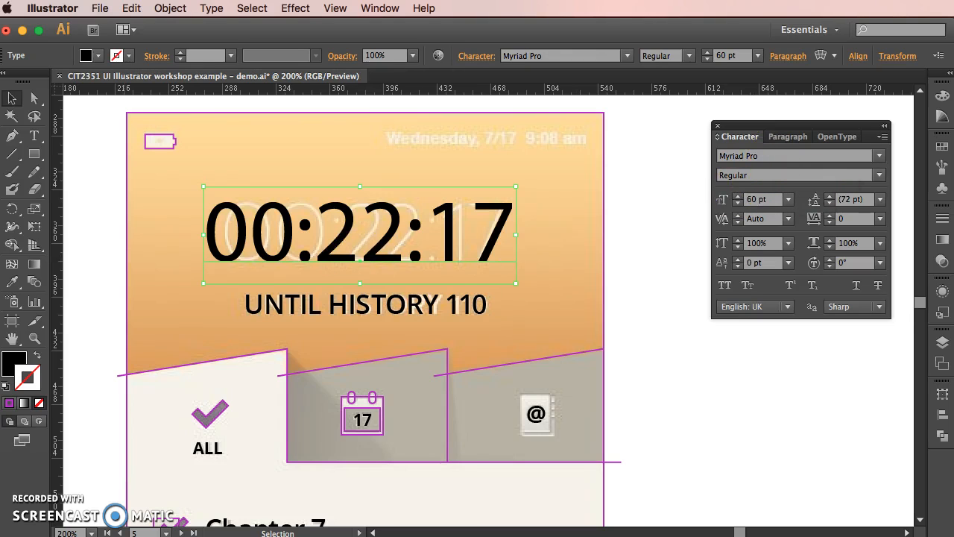
pyautogui.press('super+Tab')
pyautogui.click(125, 88)
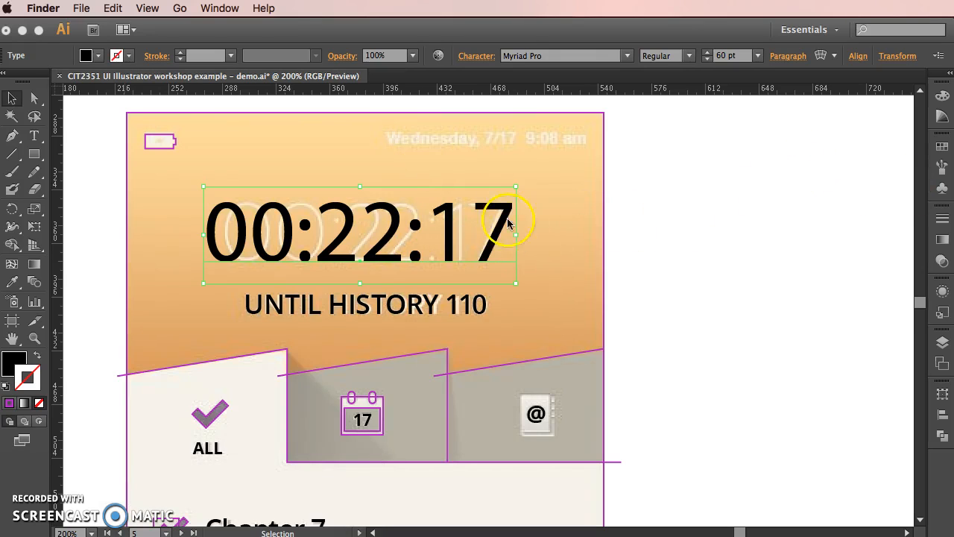
pyautogui.click(509, 222)
pyautogui.click(809, 157)
pyautogui.write('Adv')
pyautogui.press('Return')
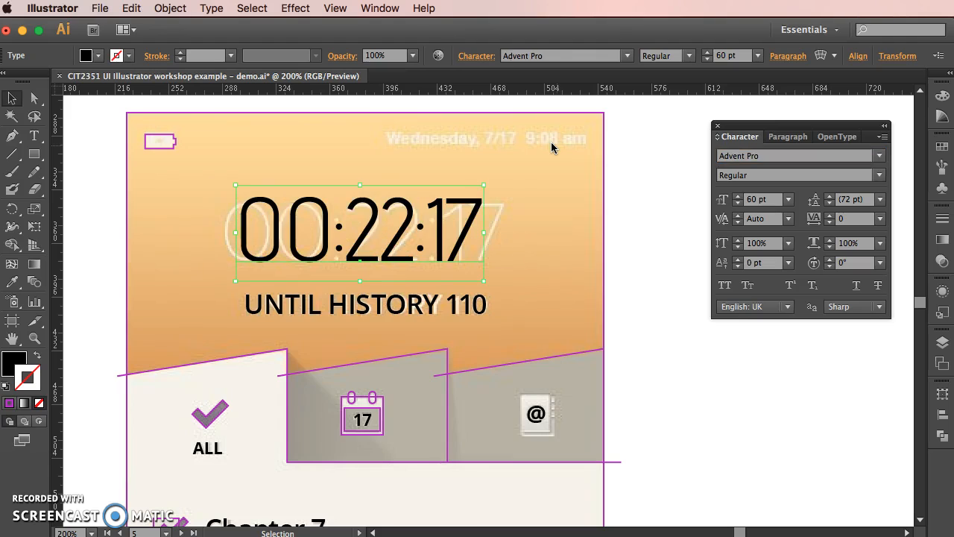
# - Try the Thin style on the "00:22:17" countdown and settle on Advent Pro Light
pyautogui.click(879, 175)
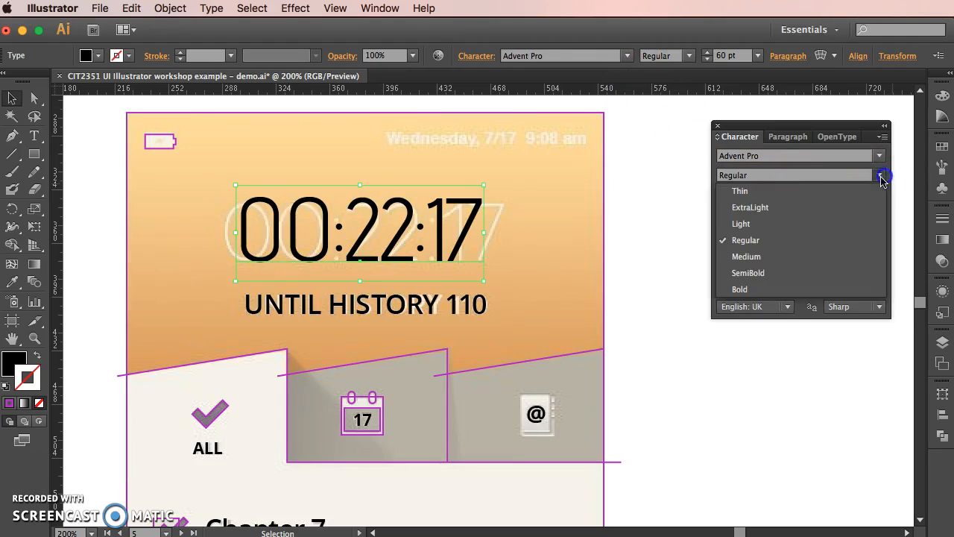
pyautogui.click(824, 195)
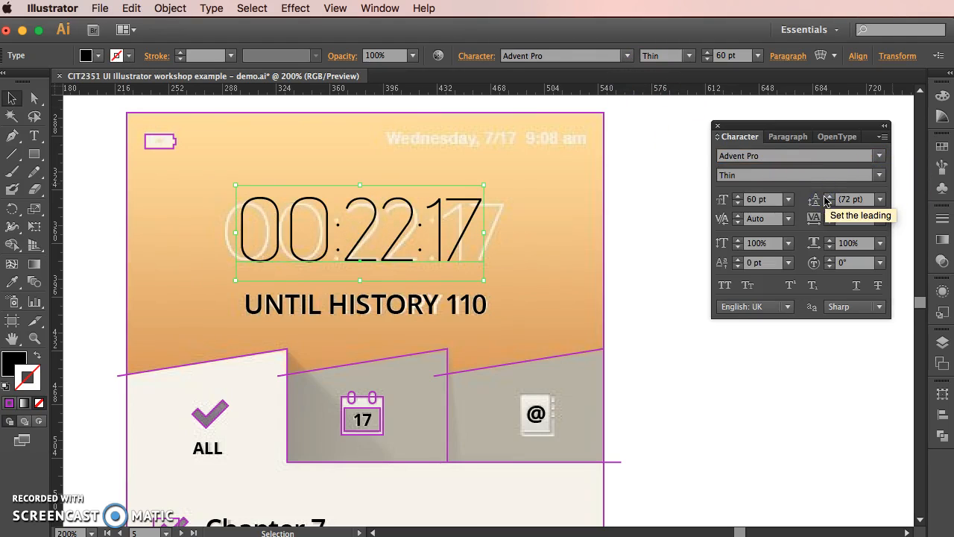
pyautogui.click(865, 175)
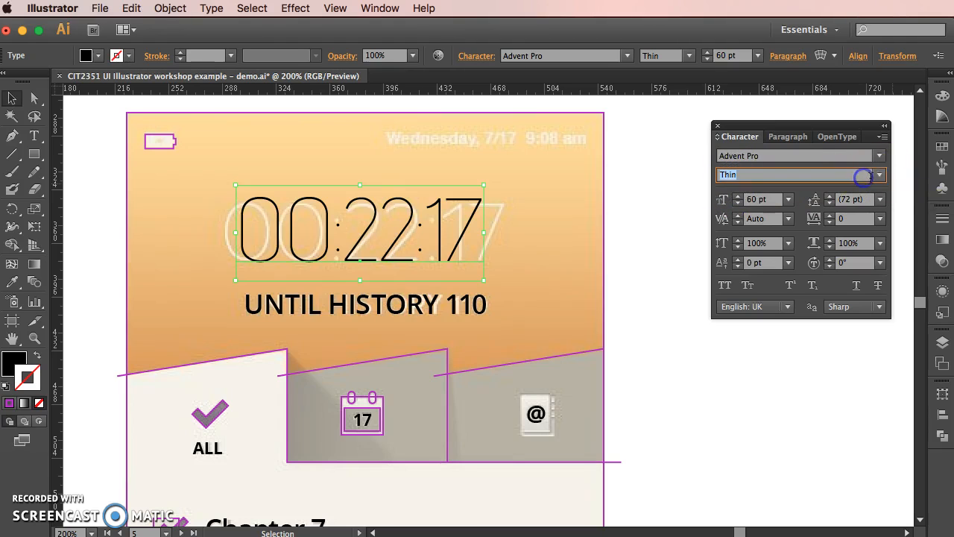
pyautogui.click(880, 176)
pyautogui.click(808, 223)
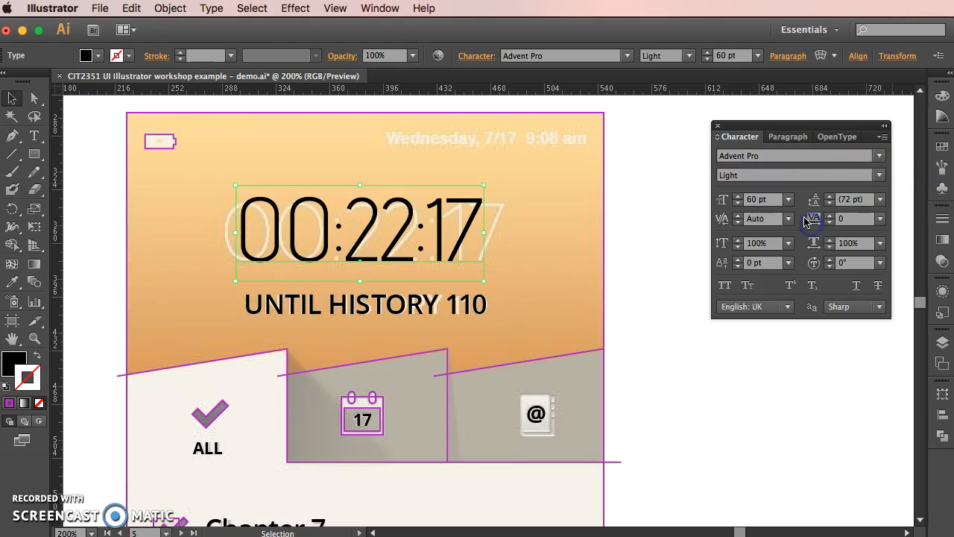
# - Reduce the font size of the "00:22:17" countdown to 55 pt
pyautogui.click(736, 204)
pyautogui.click(737, 204)
pyautogui.click(736, 204)
pyautogui.click(737, 204)
pyautogui.click(736, 204)
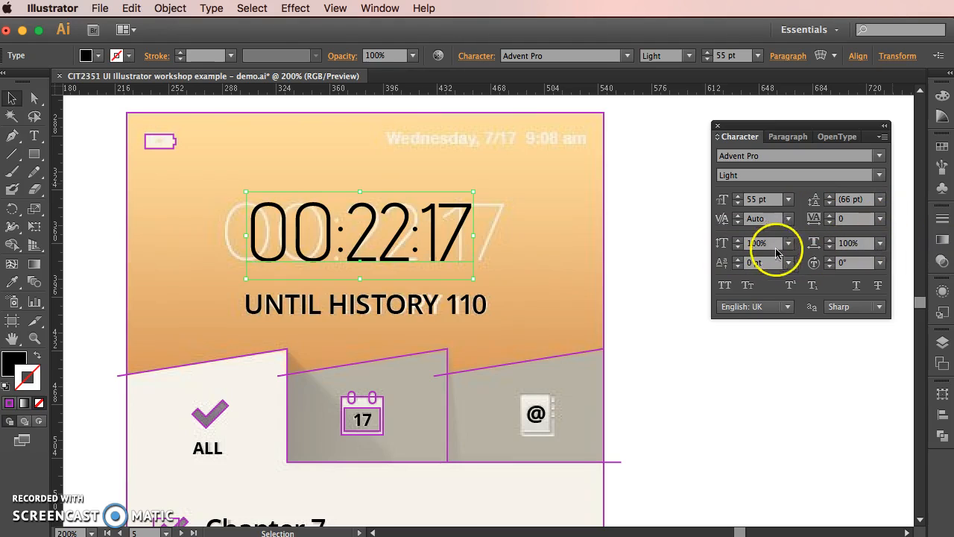
# - Widen the "00:22:17" countdown by setting its horizontal scale to 115%
pyautogui.click(880, 246)
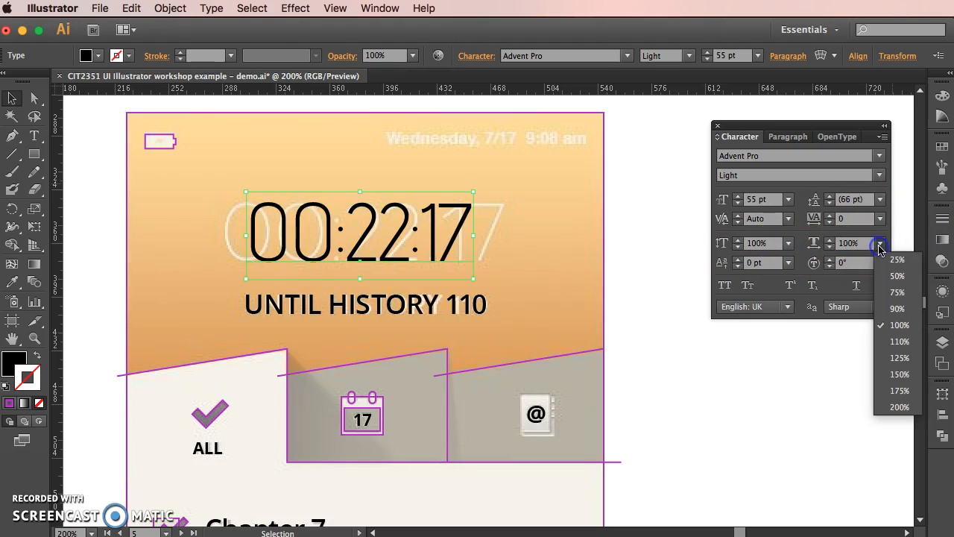
pyautogui.click(886, 341)
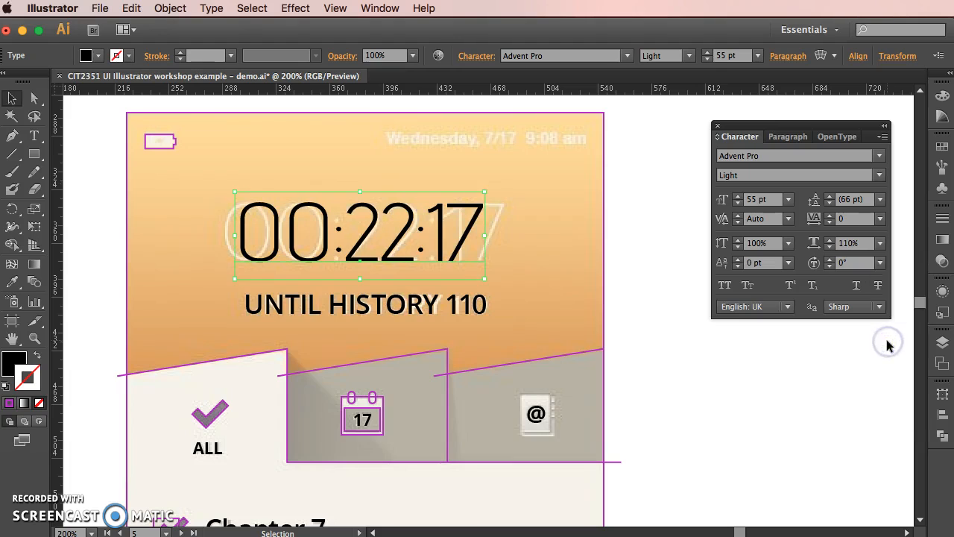
pyautogui.click(829, 240)
pyautogui.click(830, 240)
pyautogui.click(829, 239)
pyautogui.click(830, 240)
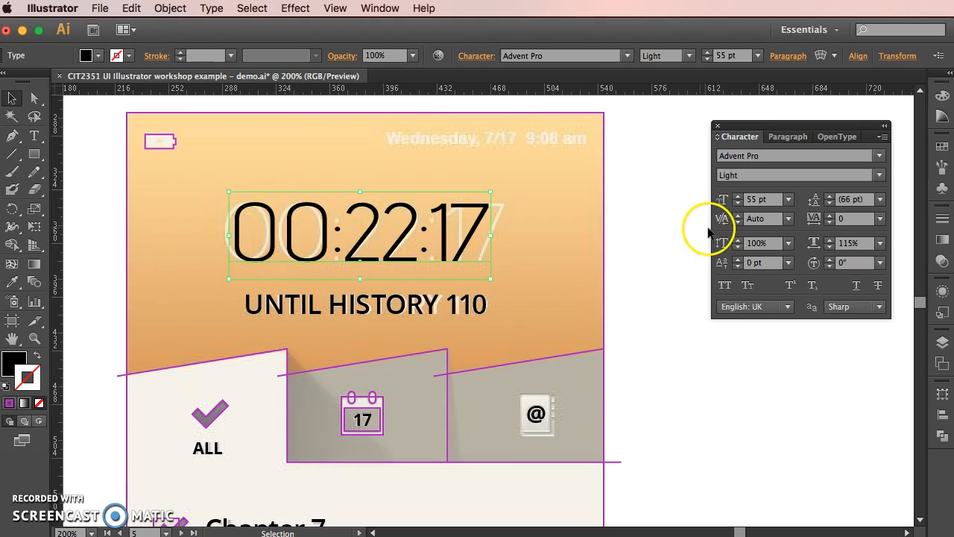
# - Set the kerning of all characters in the "00:22:17" countdown to Optical
pyautogui.doubleClick(447, 225)
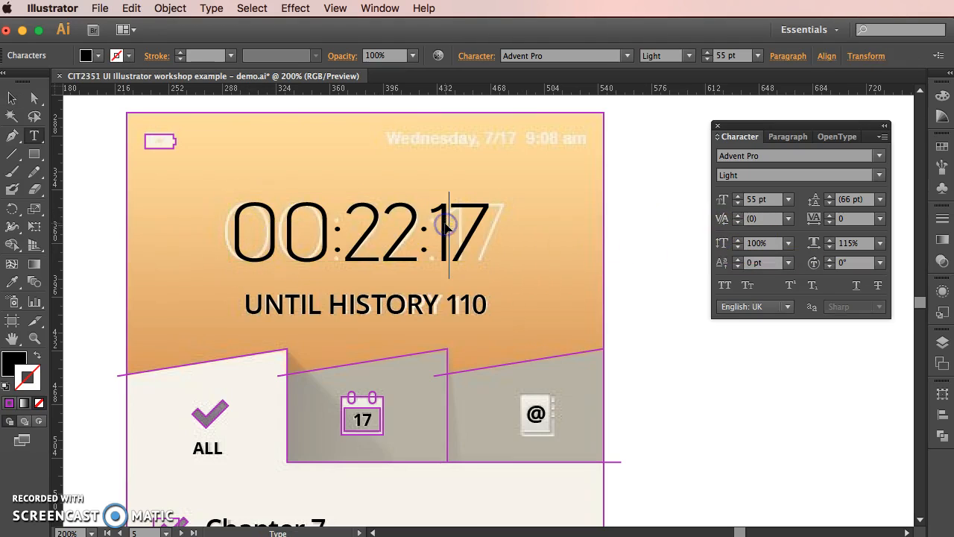
pyautogui.moveTo(485, 219); pyautogui.dragTo(177, 234)
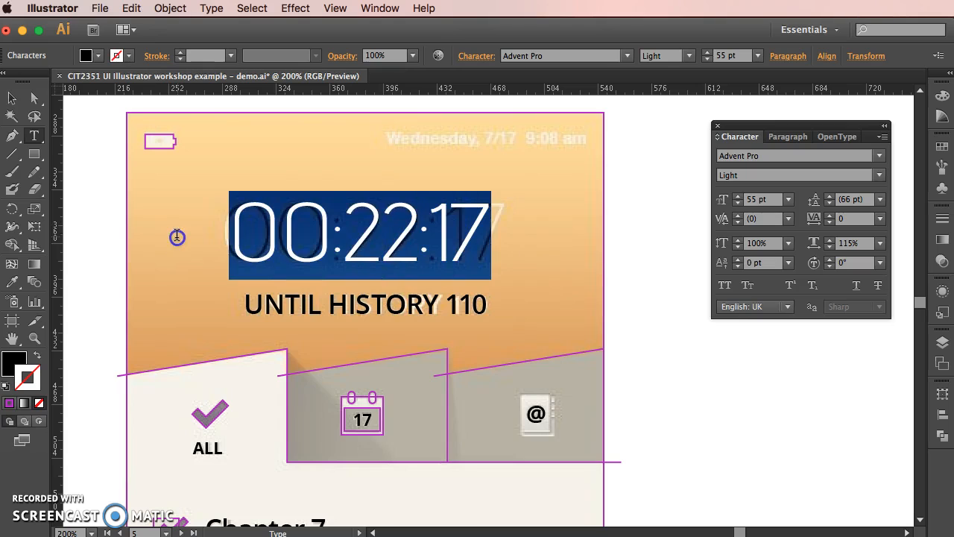
pyautogui.click(788, 218)
pyautogui.click(809, 251)
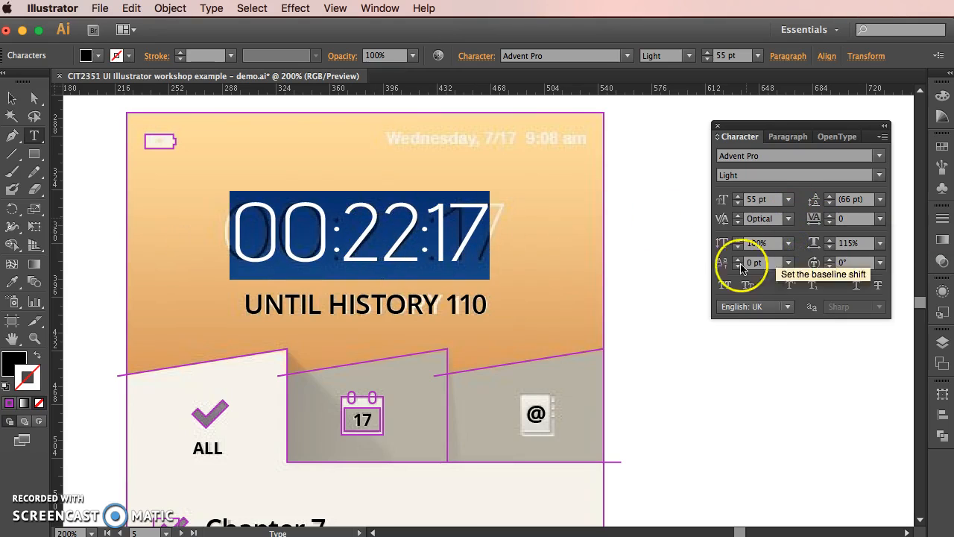
# - Set the kerning to 0 on both sides of the second colon and after the first colon in "00:22:17"
pyautogui.click(417, 231)
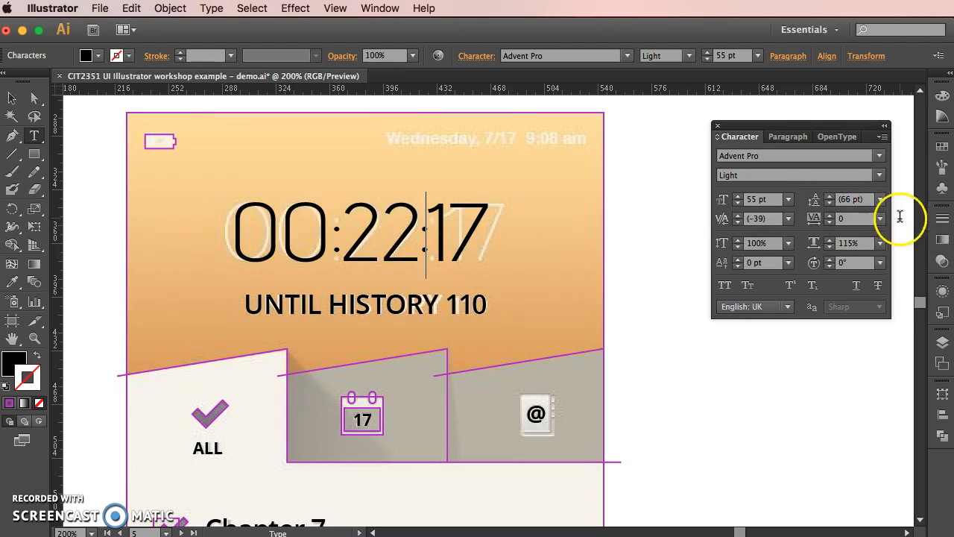
pyautogui.click(788, 219)
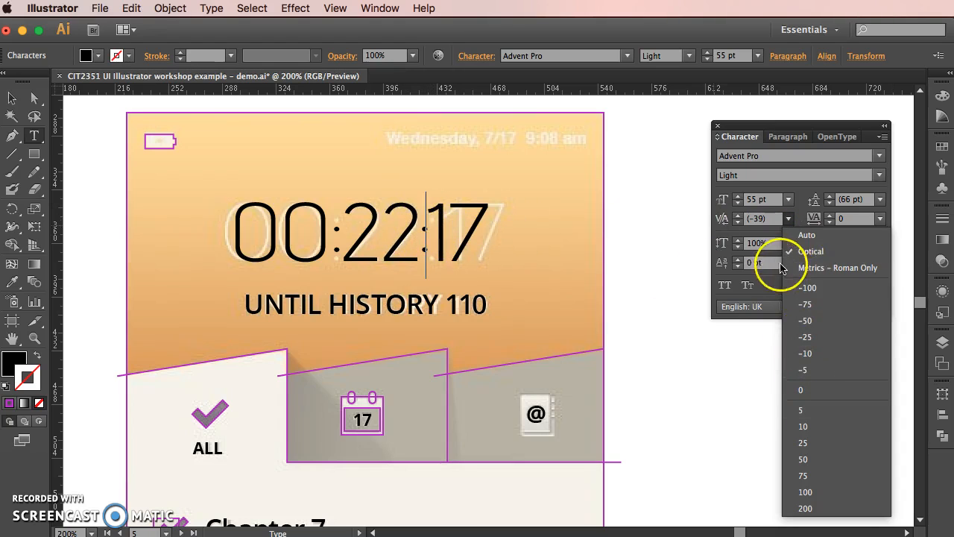
pyautogui.click(818, 392)
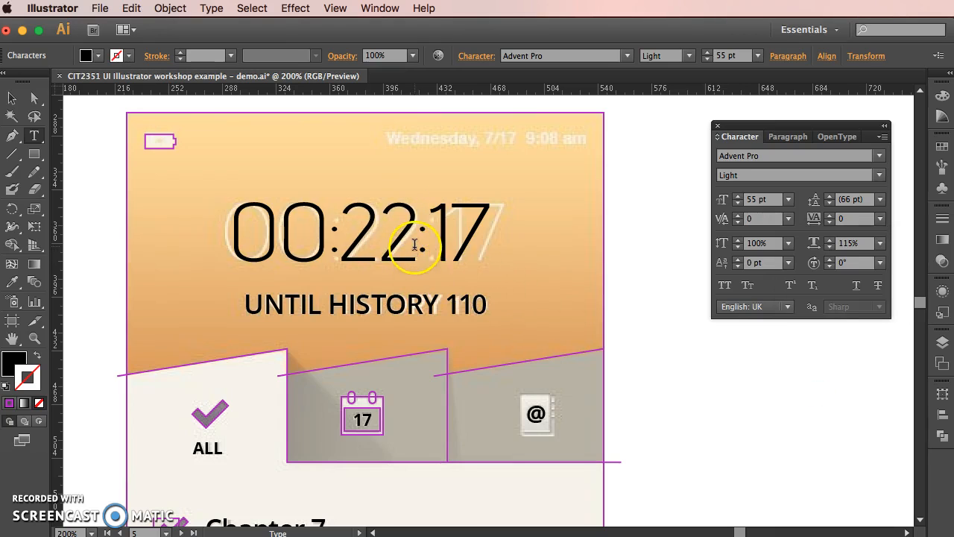
pyautogui.click(787, 219)
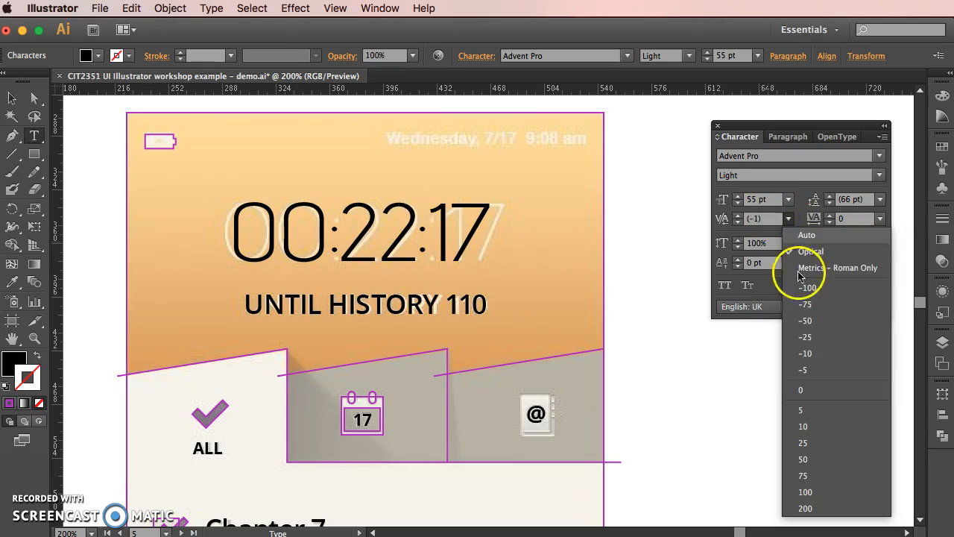
pyautogui.click(807, 387)
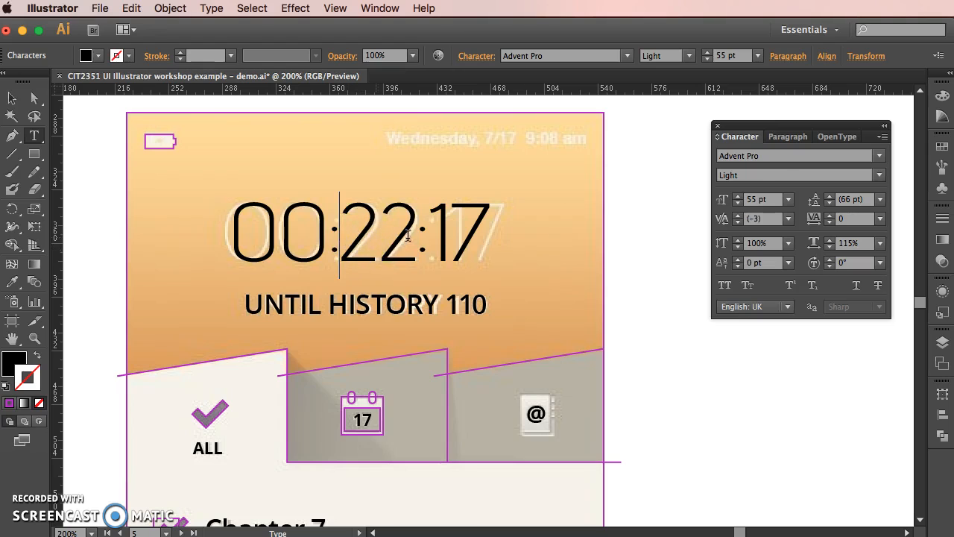
pyautogui.click(788, 218)
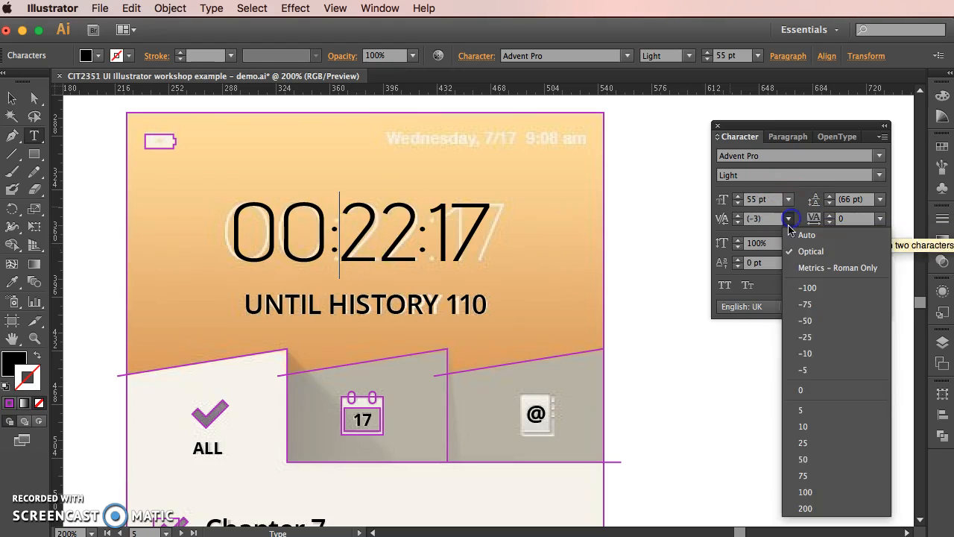
pyautogui.click(808, 389)
pyautogui.click(330, 235)
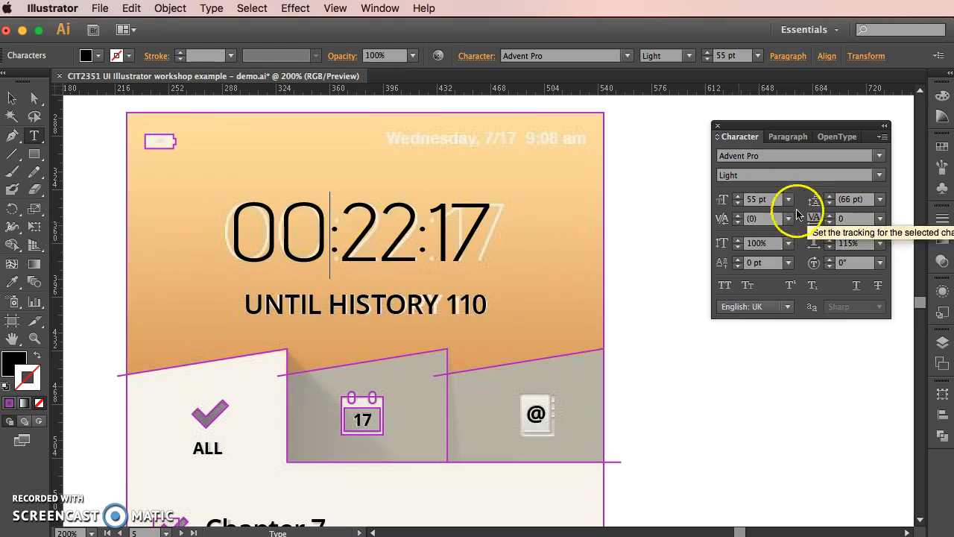
# - Set the kerning between the final 1 and 7 of the countdown to 50 and deselect the text
pyautogui.click(530, 228)
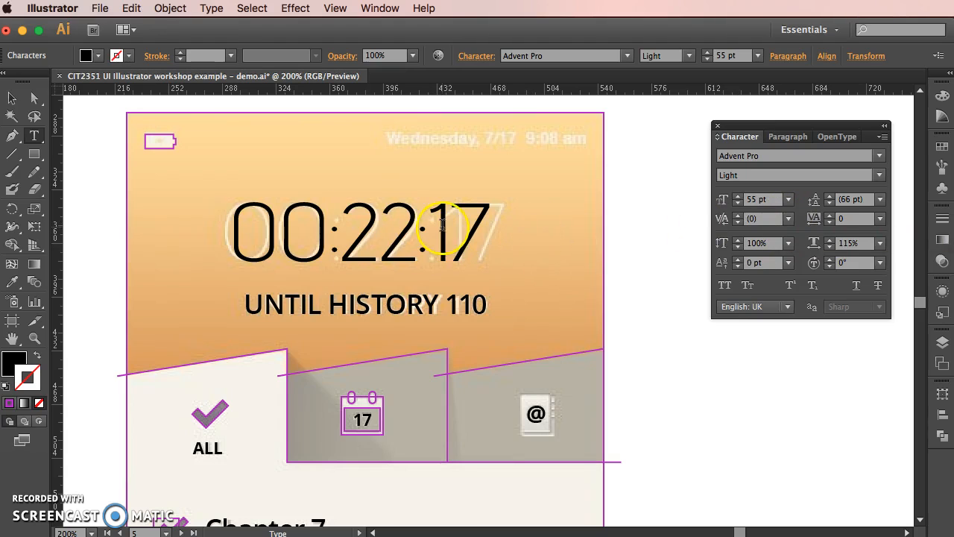
pyautogui.click(788, 218)
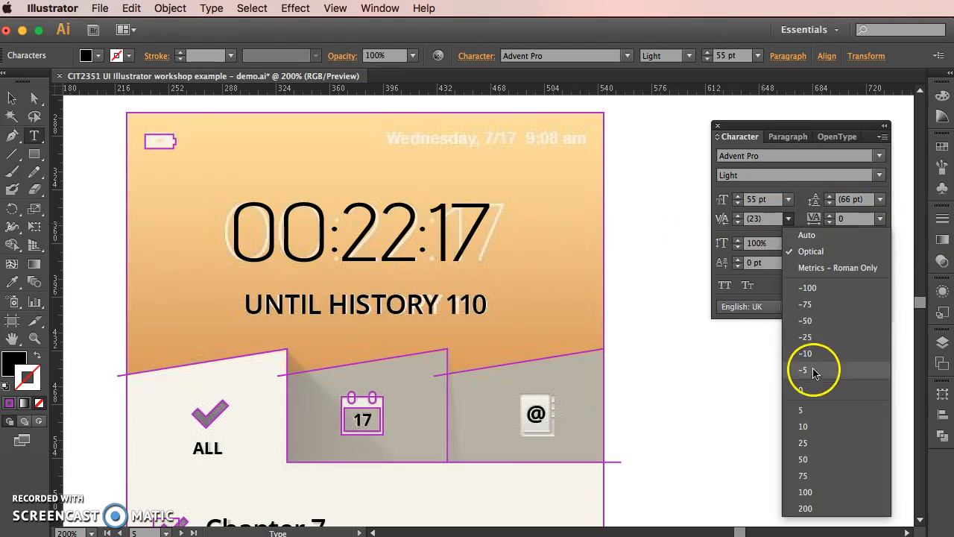
pyautogui.click(815, 457)
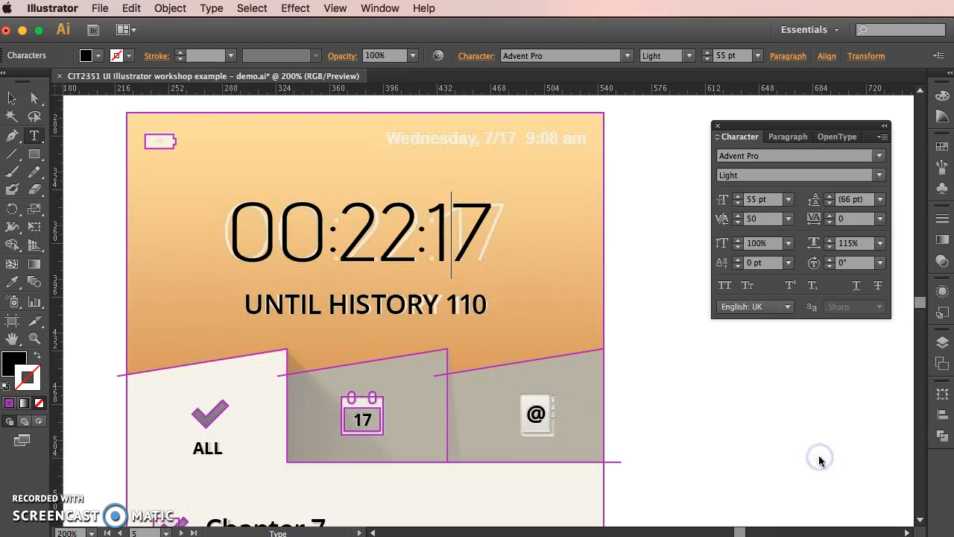
pyautogui.click(5, 100)
pyautogui.click(626, 271)
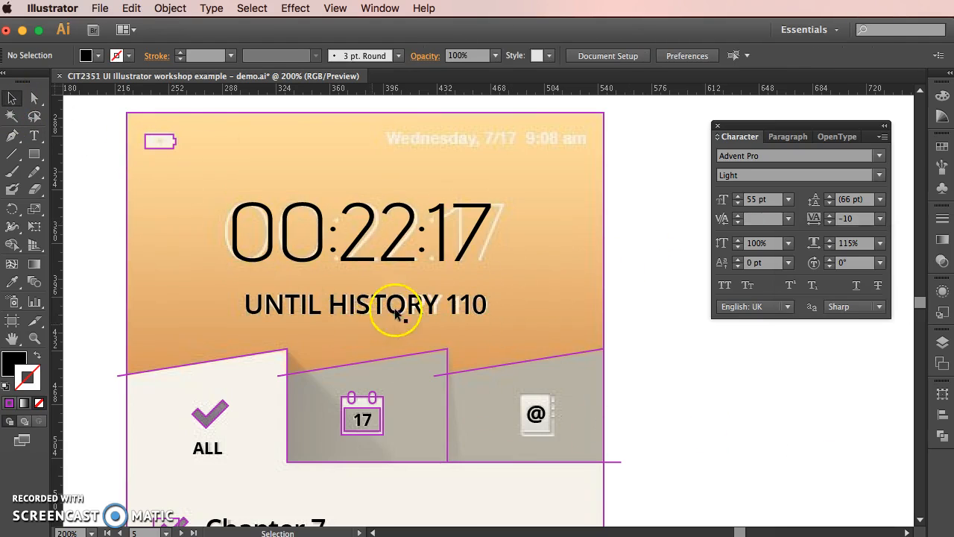
# - Duplicate the "ALL" label onto the reference date at the mock-up's upper right and replace its text with "Wednesday"
pyautogui.moveTo(212, 446); pyautogui.dragTo(486, 142)
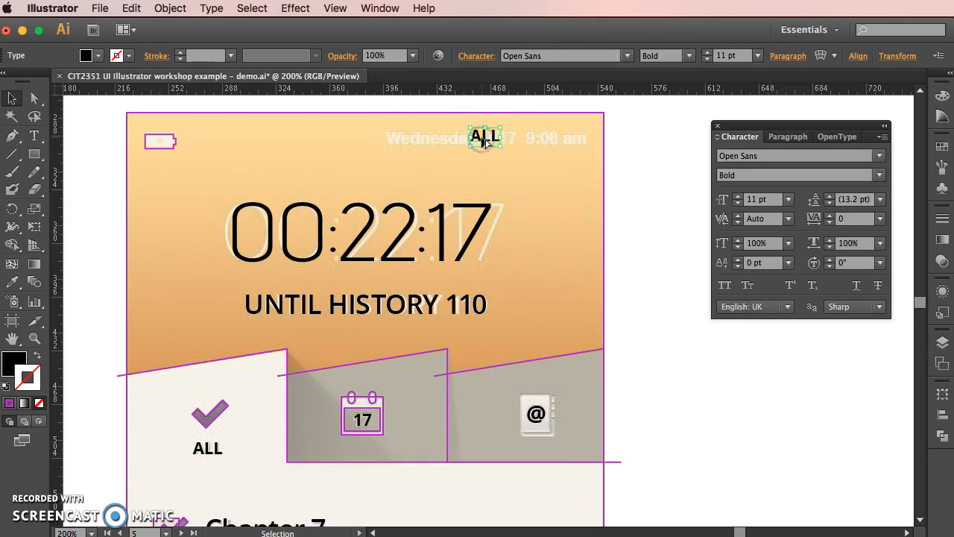
pyautogui.doubleClick(482, 139)
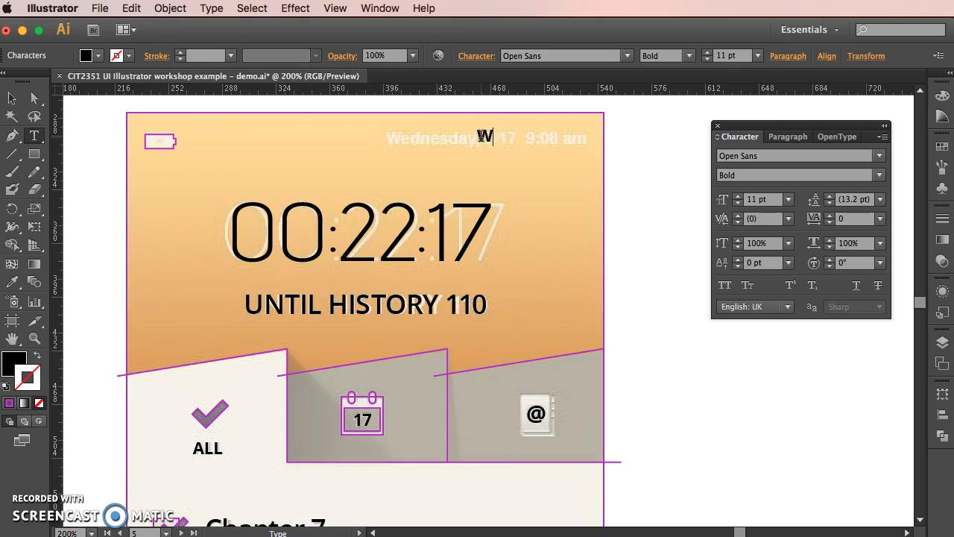
pyautogui.write('Wednesday')
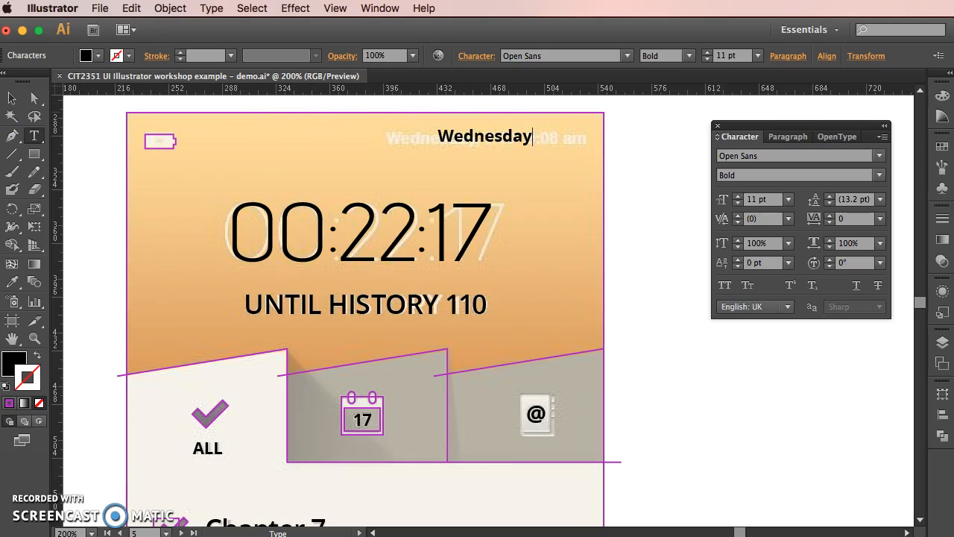
# - Move the "Wednesday" text just below the reference date and extend it to read "Wednesday, 7/17 9:08 am"
pyautogui.click(12, 99)
pyautogui.moveTo(470, 142); pyautogui.dragTo(490, 170)
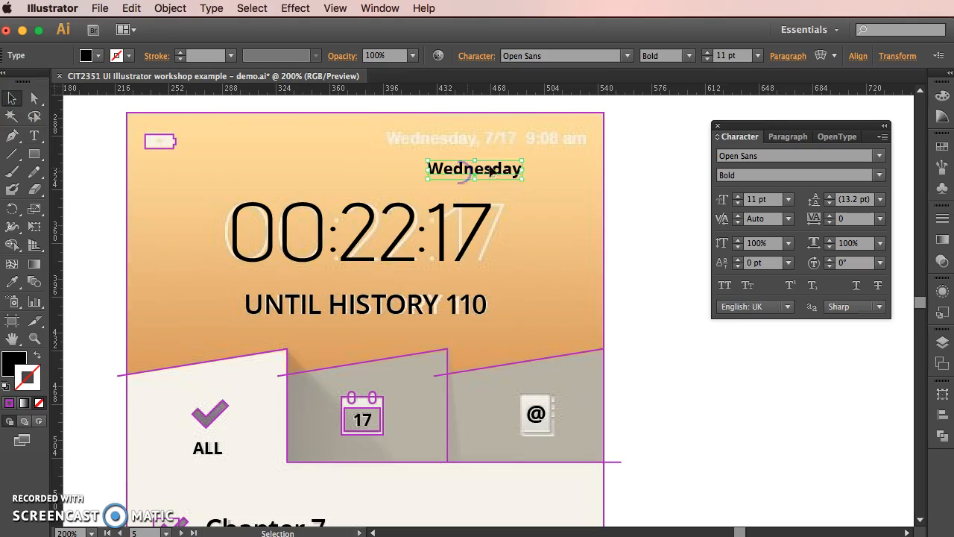
pyautogui.doubleClick(501, 169)
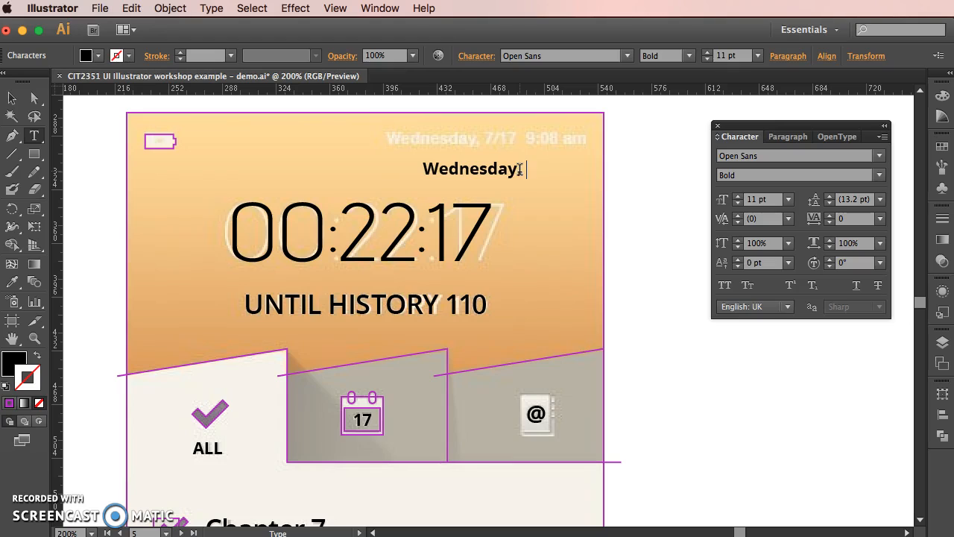
pyautogui.press('BackSpace')
pyautogui.press('BackSpace')
pyautogui.write(', 7/17')
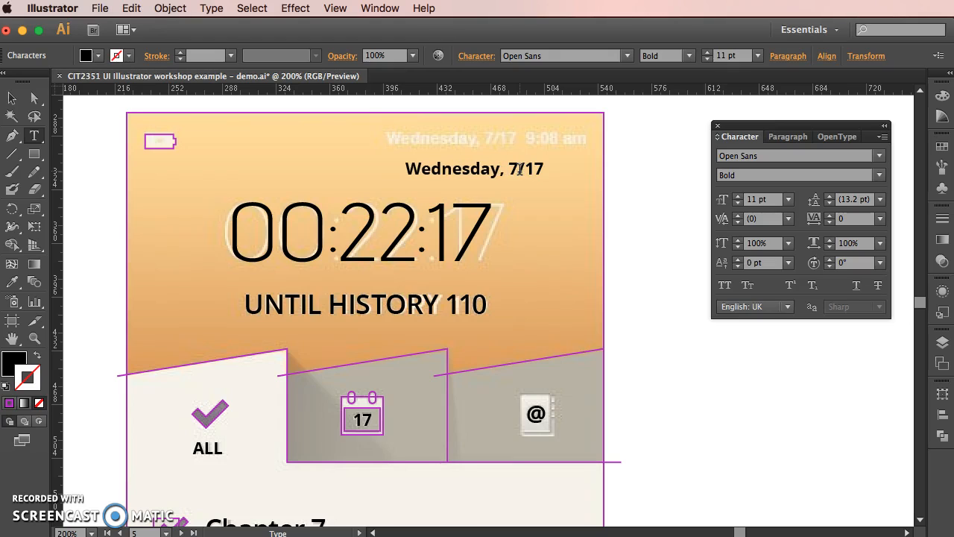
pyautogui.write(' 9:')
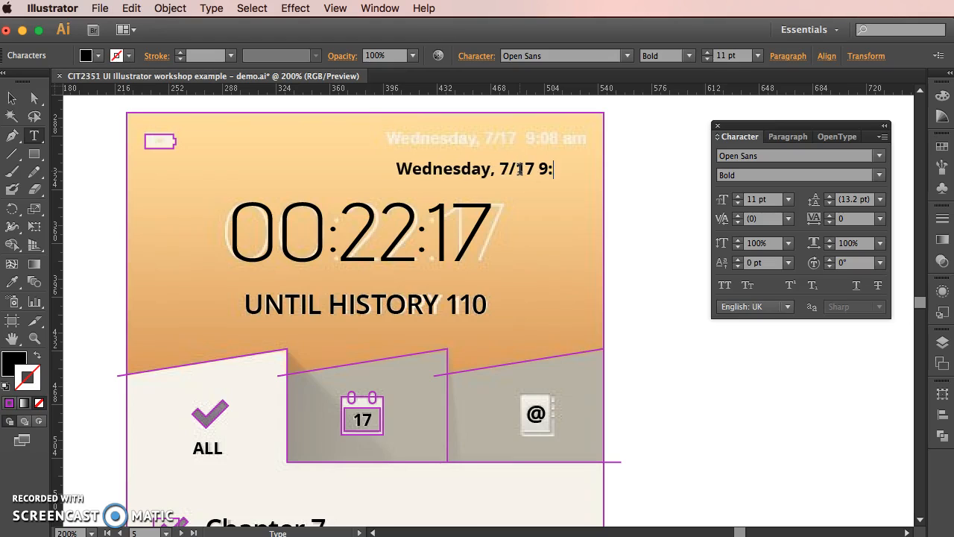
pyautogui.write('08')
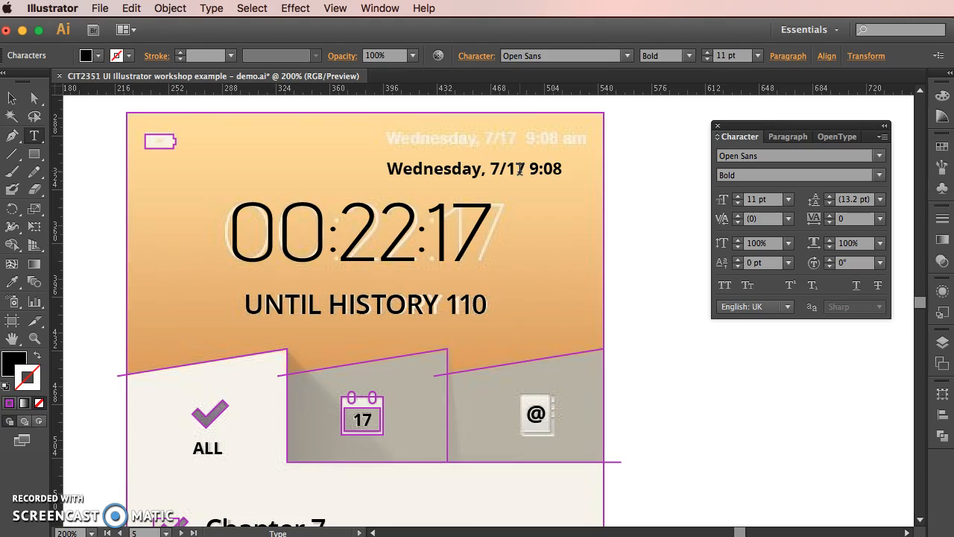
pyautogui.write(' am')
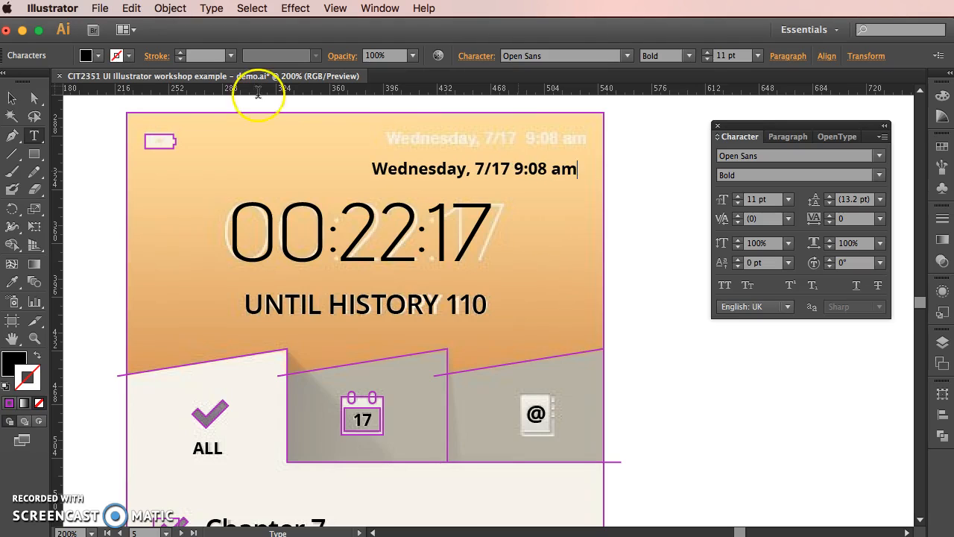
pyautogui.click(13, 98)
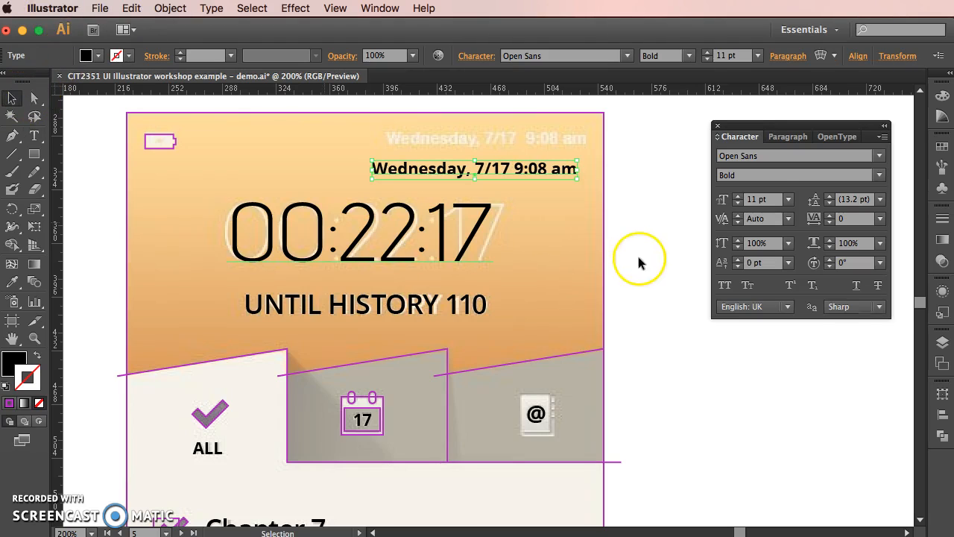
# - Compare the date and time text at 10 pt and 11 pt, setting it back to 11 pt
pyautogui.click(738, 203)
pyautogui.click(737, 197)
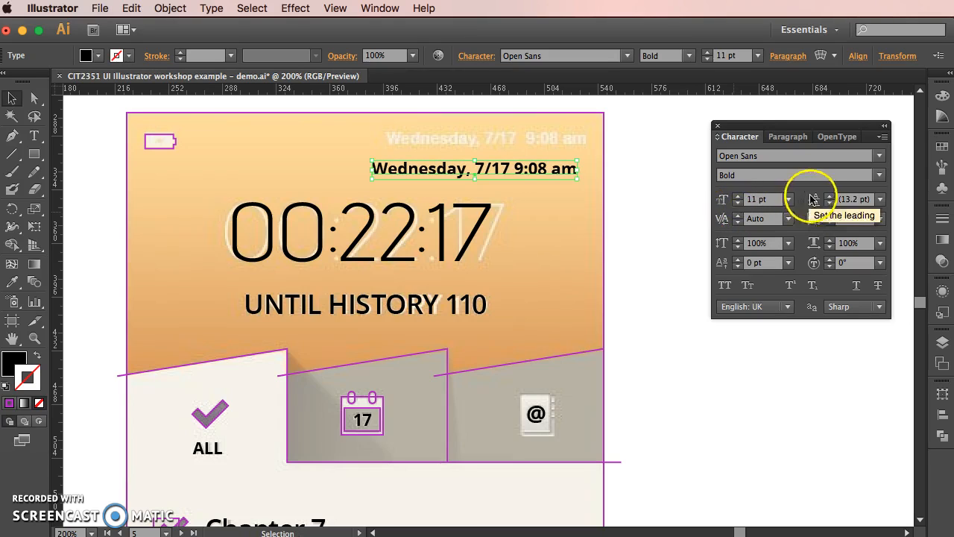
pyautogui.click(738, 204)
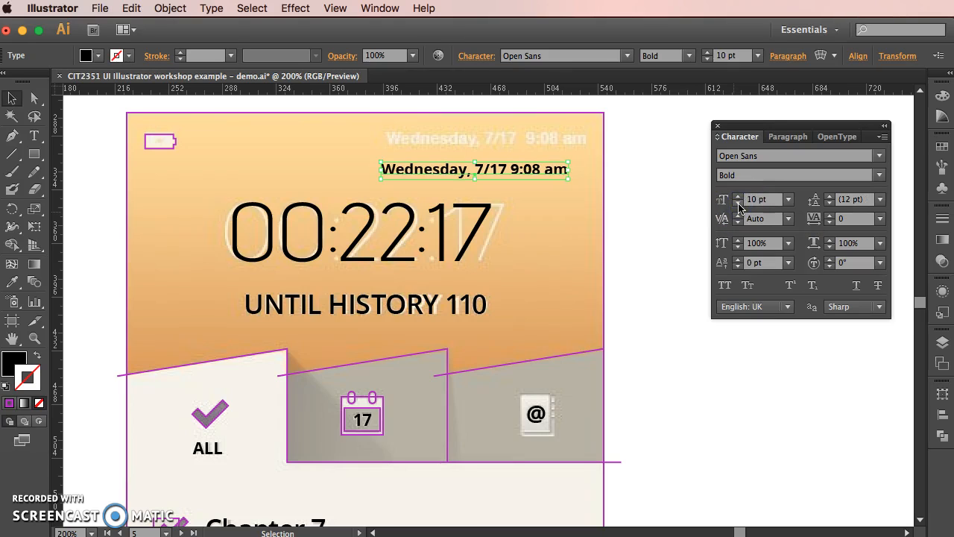
pyautogui.click(738, 196)
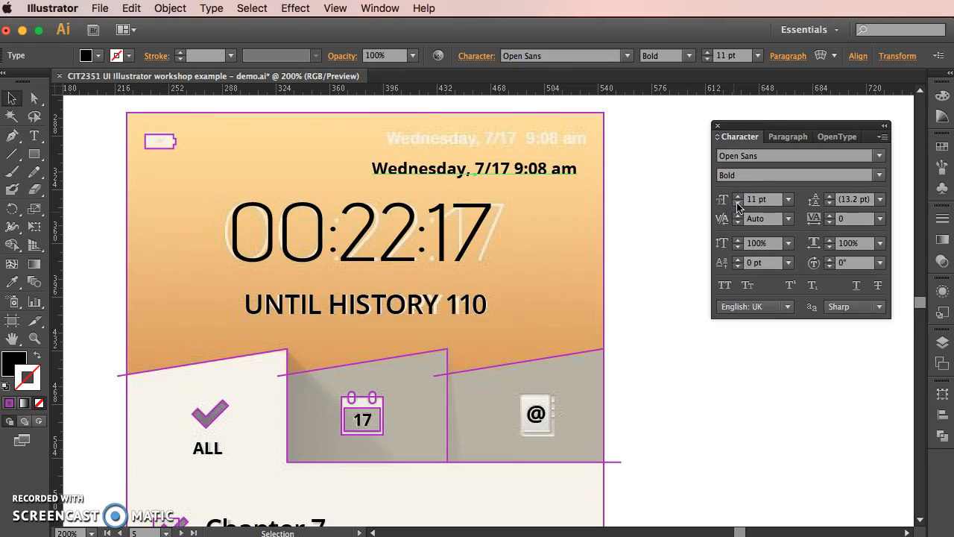
# - Set the date and time text's tracking to -25 and right-align it over the reference date at the mock-up's upper right
pyautogui.click(880, 219)
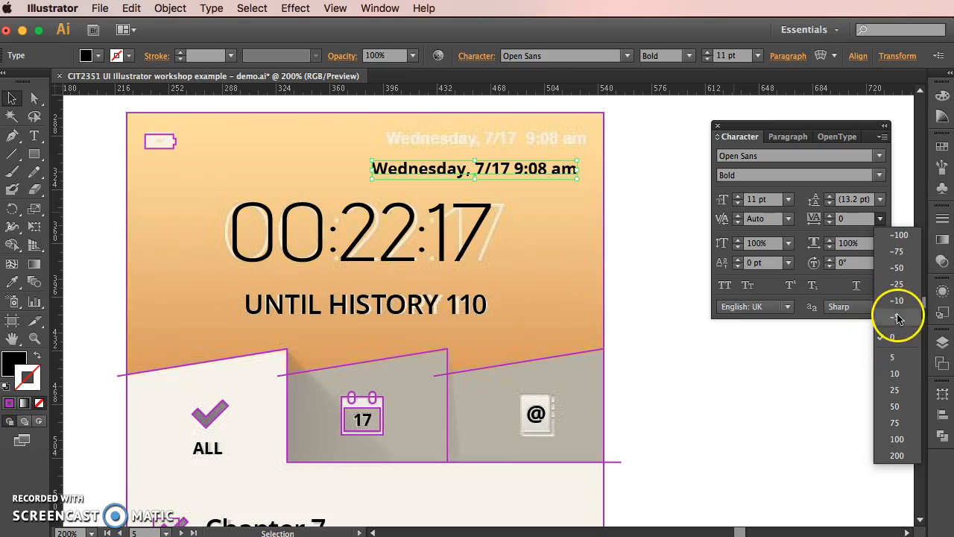
pyautogui.click(898, 284)
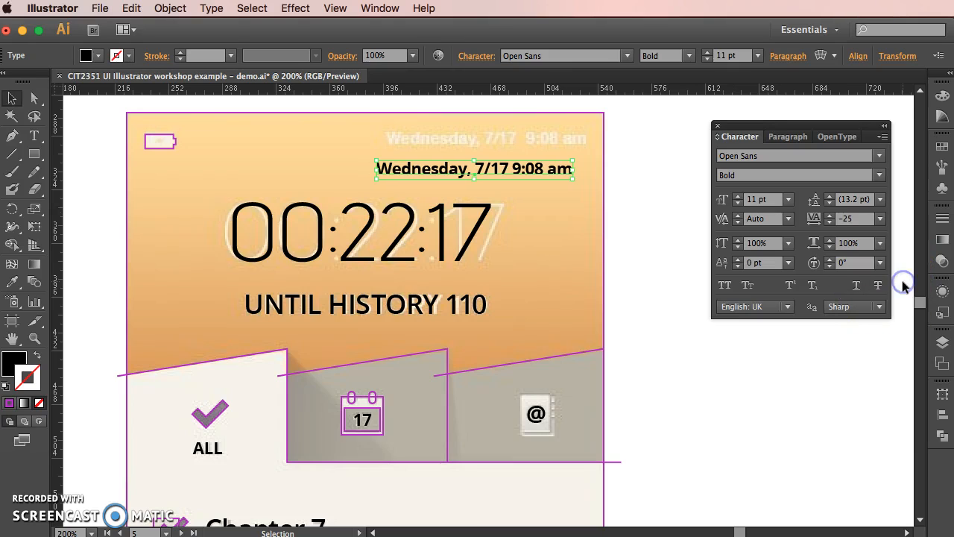
pyautogui.click(792, 135)
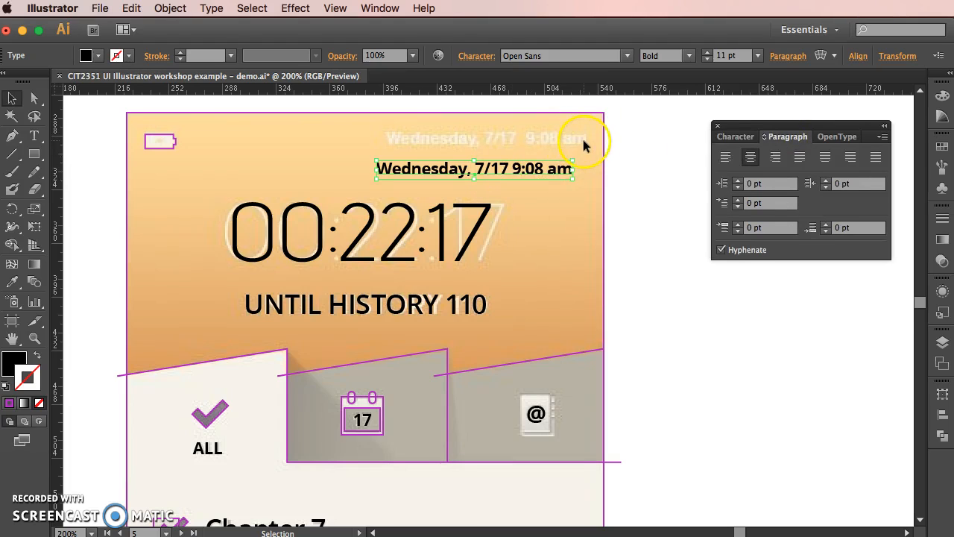
pyautogui.click(775, 156)
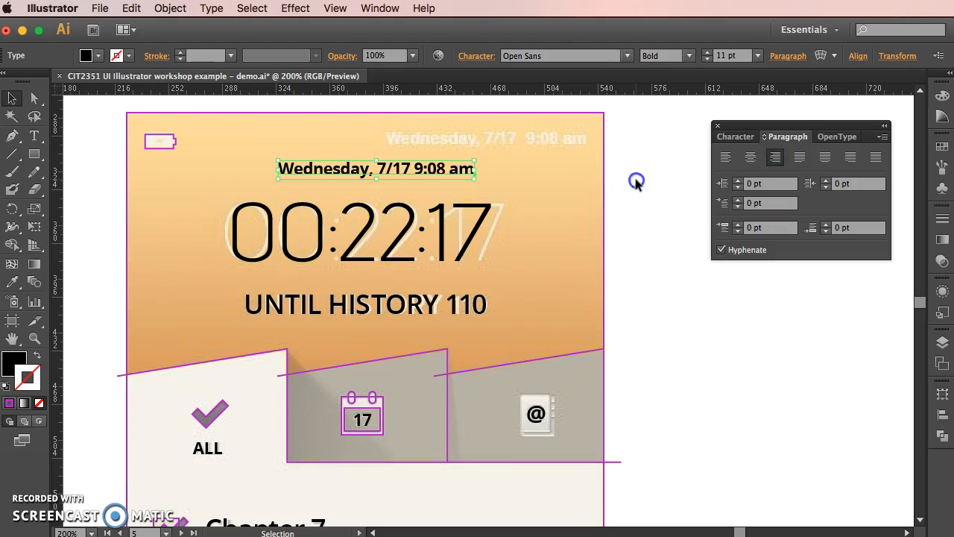
pyautogui.moveTo(473, 172); pyautogui.dragTo(586, 144)
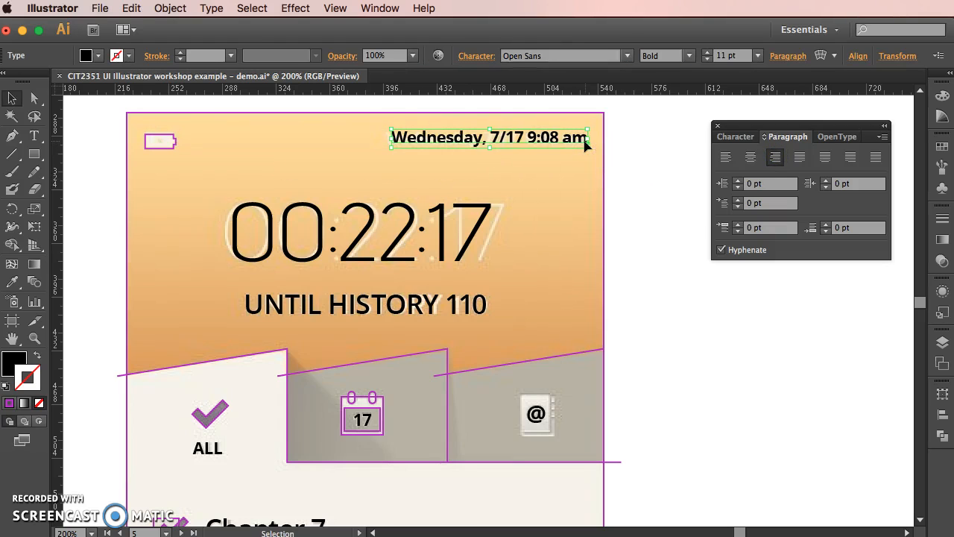
pyautogui.click(637, 145)
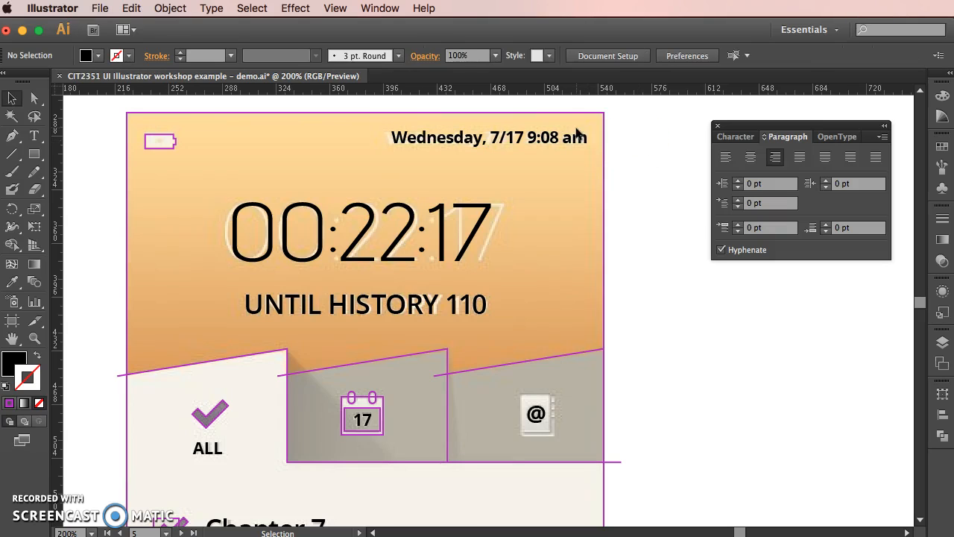
# - Try tracking values of -20 and -15 on the date and time text, keep -15, and deselect it
pyautogui.click(506, 143)
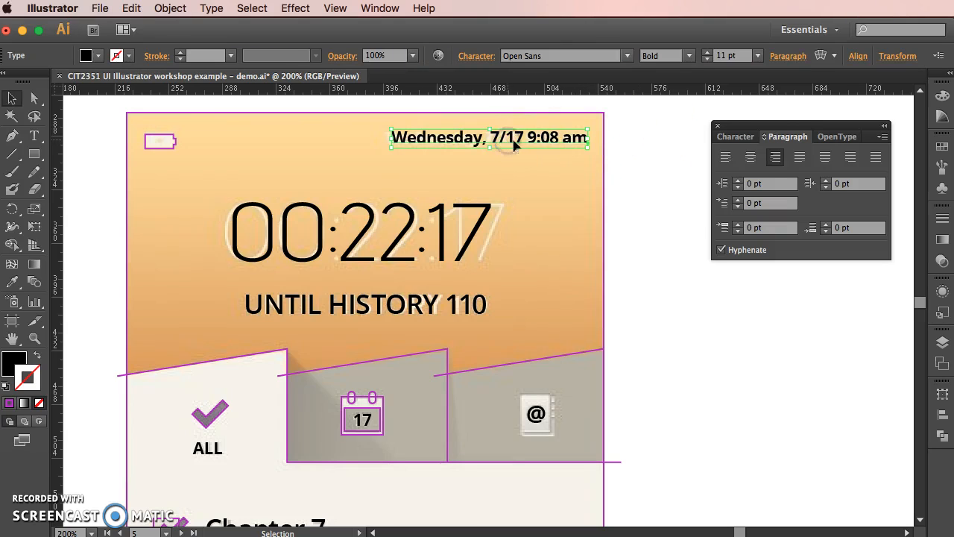
pyautogui.click(738, 137)
pyautogui.click(855, 223)
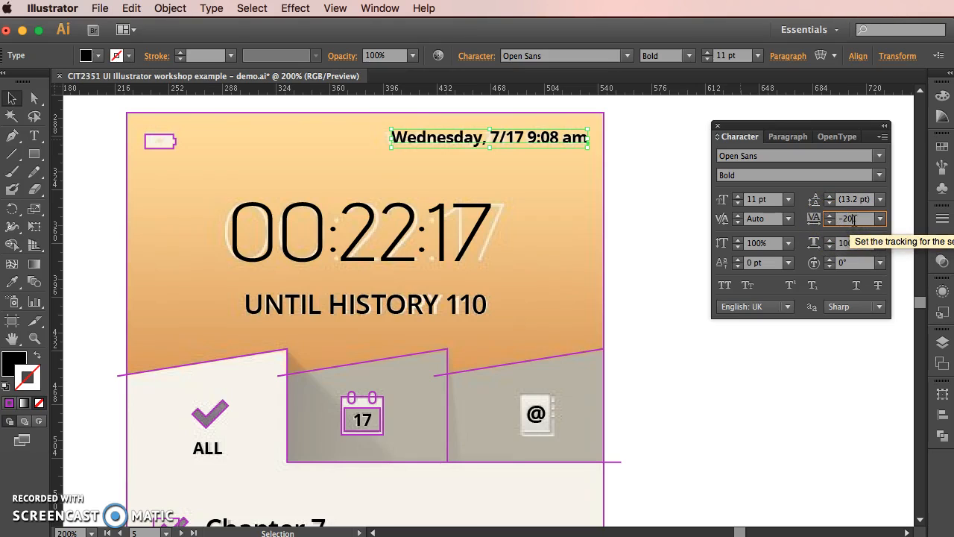
pyautogui.write('-20')
pyautogui.press('Return')
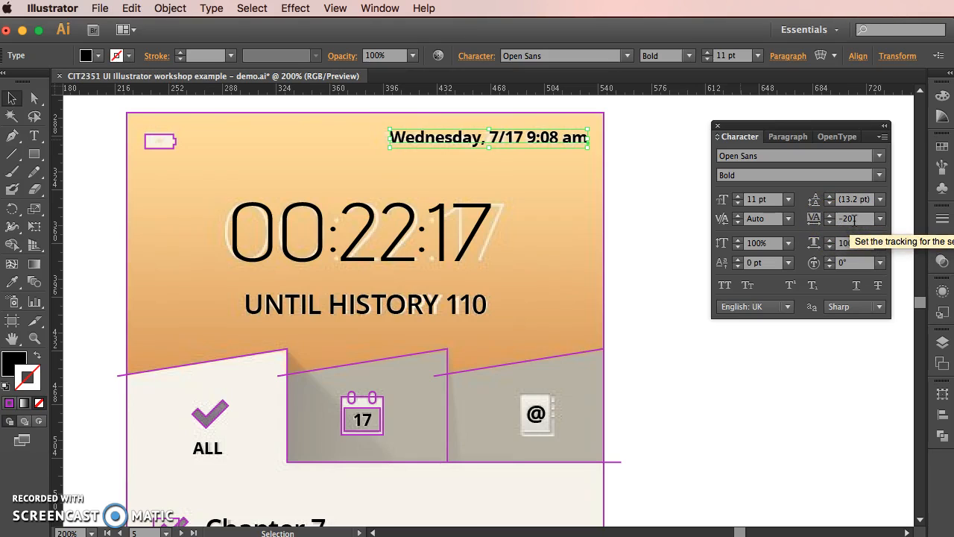
pyautogui.click(853, 220)
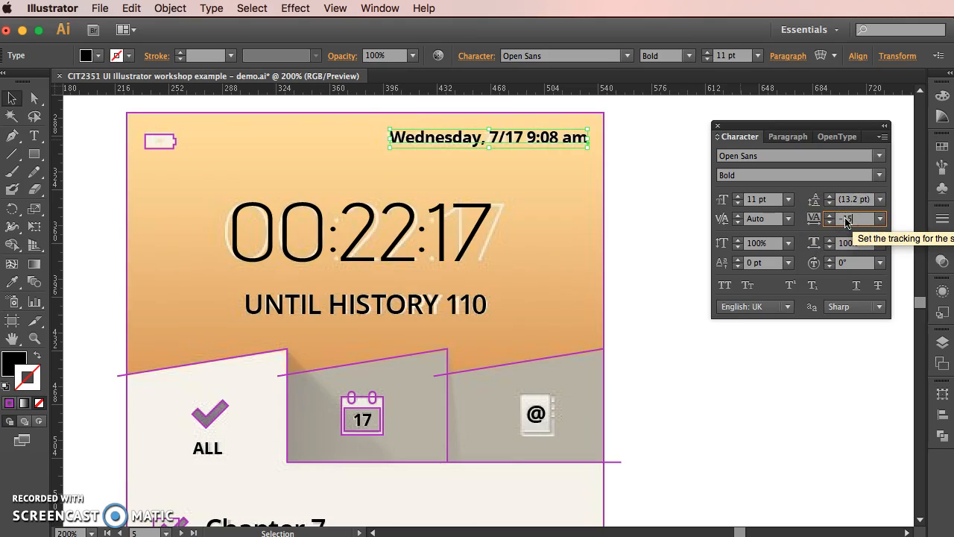
pyautogui.write('-15')
pyautogui.press('Return')
pyautogui.click(302, 185)
pyautogui.click(626, 141)
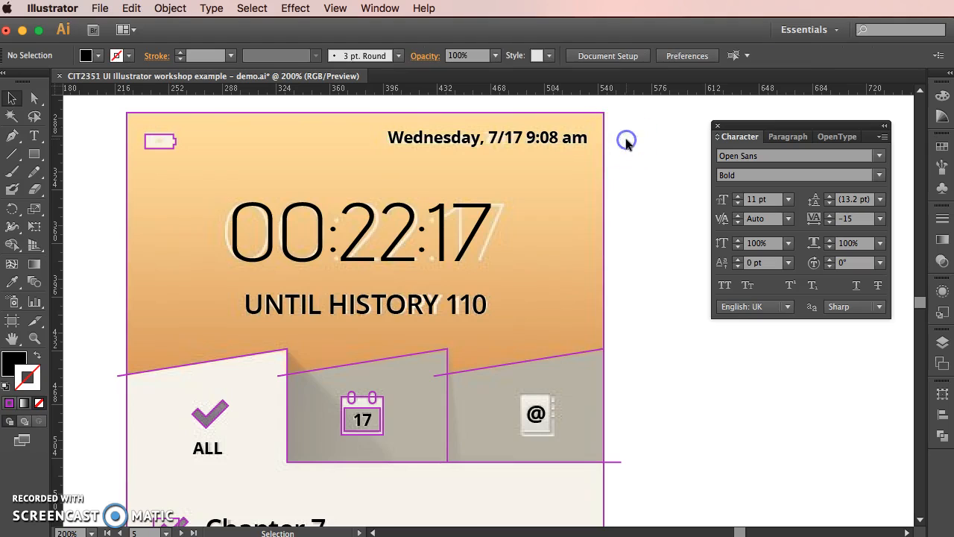
# - Review all the mock-up's text against the reference image, from the header to the bottom add button, and view the paragraph alignment options
pyautogui.press('super+minus')
pyautogui.click(607, 213)
pyautogui.scroll(-5, 609, 214)
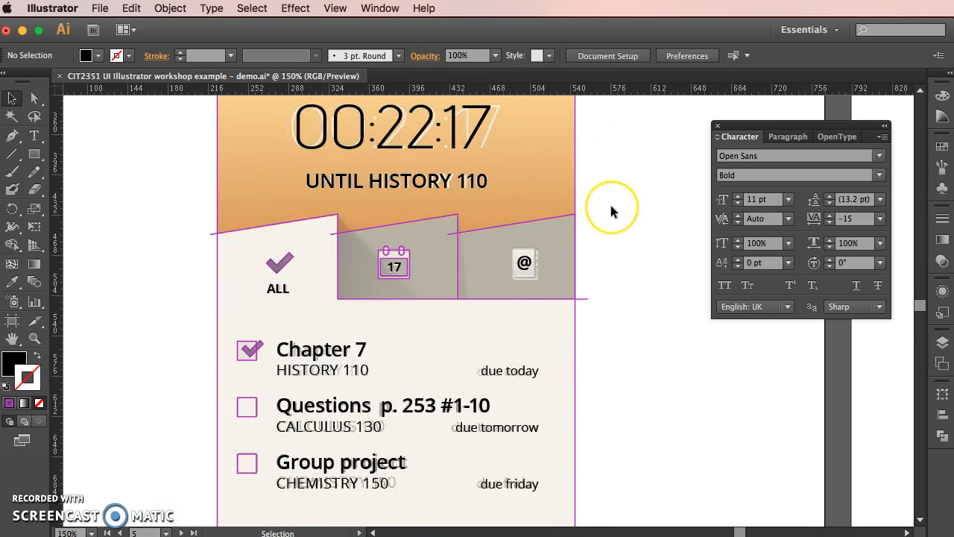
pyautogui.scroll(-8, 610, 213)
pyautogui.scroll(13, 610, 213)
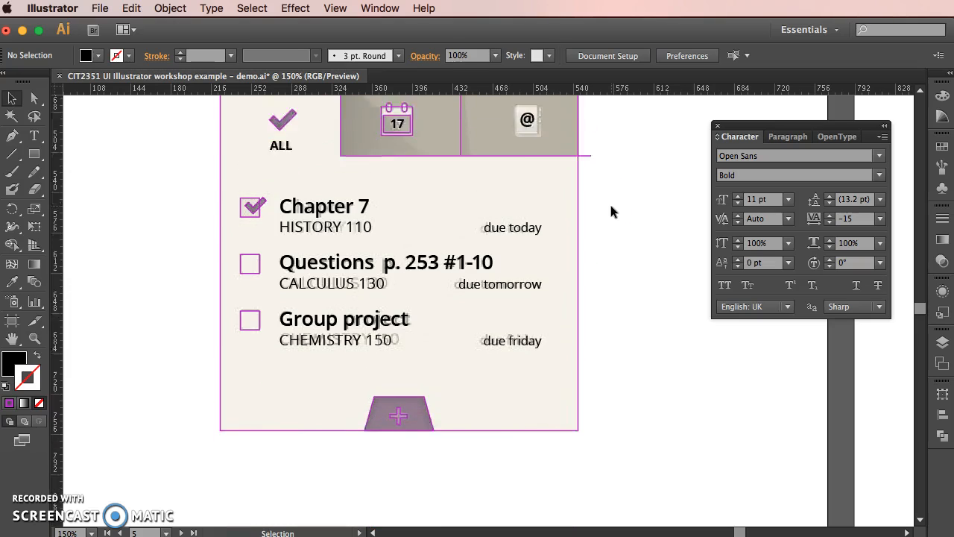
pyautogui.scroll(-3, 610, 206)
pyautogui.scroll(2, 611, 207)
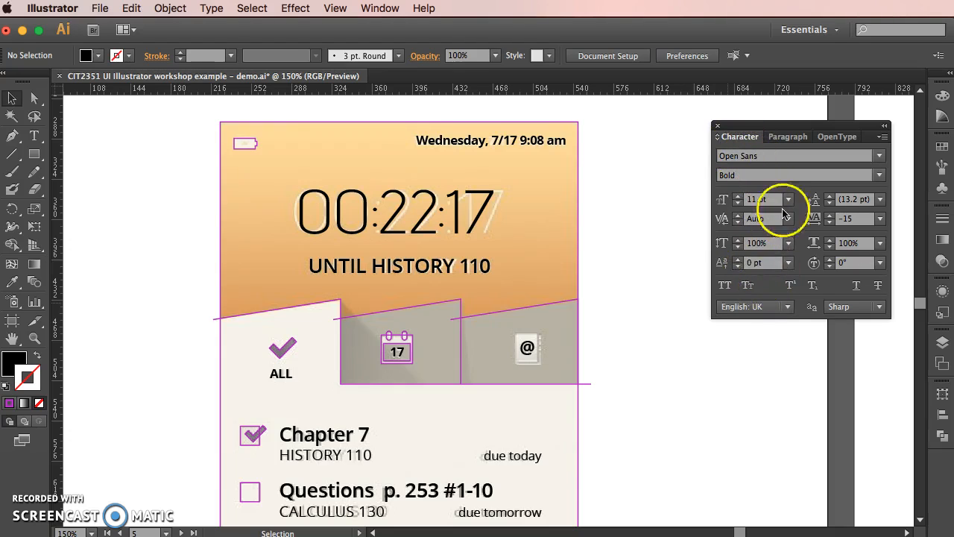
pyautogui.click(790, 137)
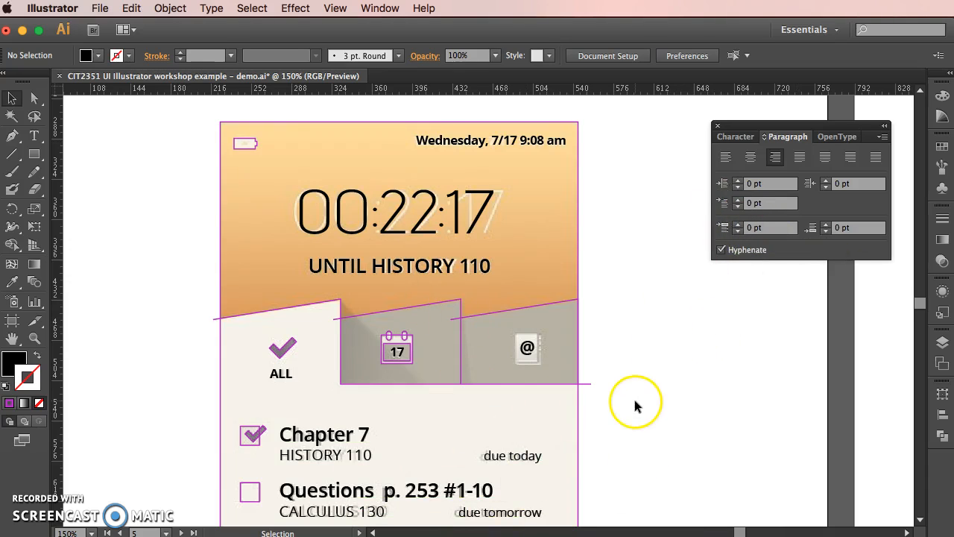
# - Change the "HISTORY 110" line under "Chapter 7" to the Open Sans Semibold style
pyautogui.scroll(-3, 634, 395)
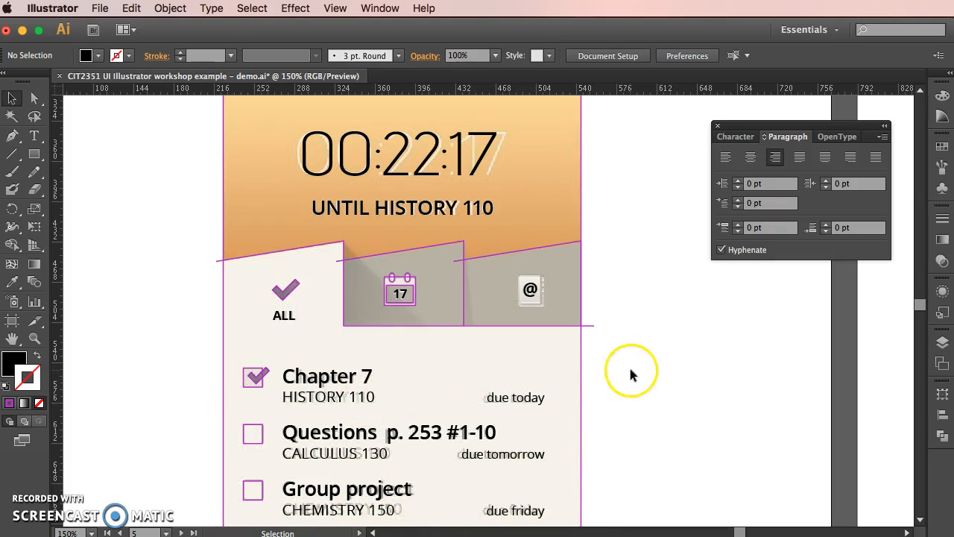
pyautogui.press('super+equal')
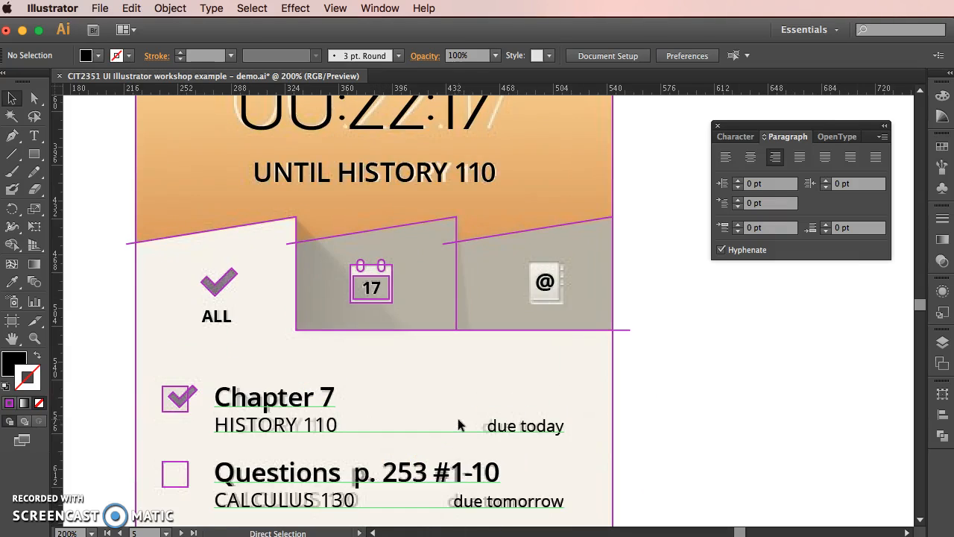
pyautogui.click(288, 421)
pyautogui.doubleClick(358, 424)
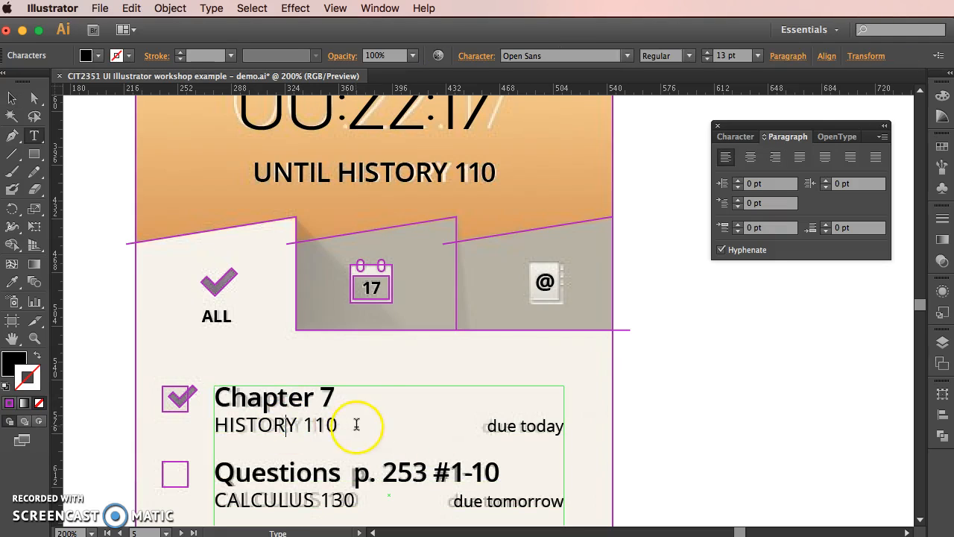
pyautogui.moveTo(357, 424); pyautogui.dragTo(202, 432)
pyautogui.click(728, 136)
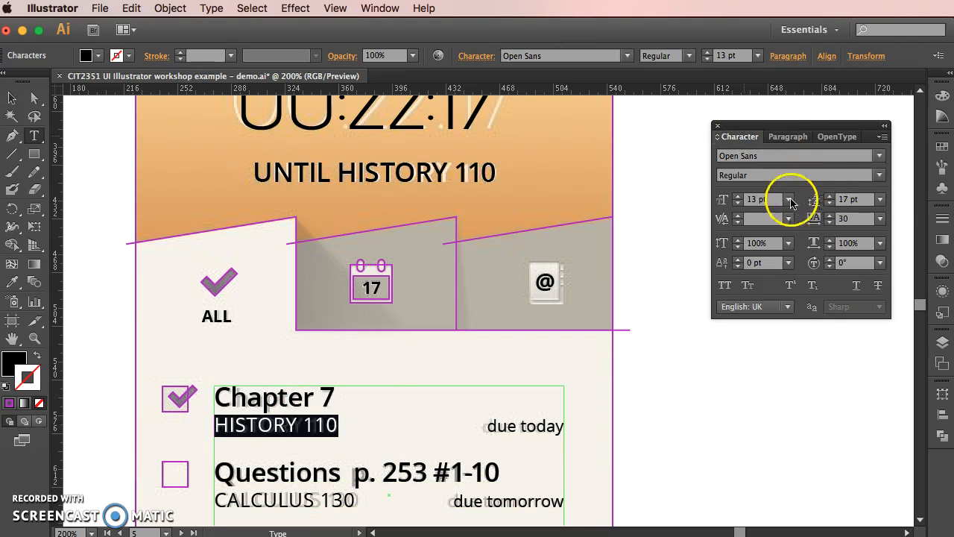
pyautogui.click(880, 176)
pyautogui.click(826, 254)
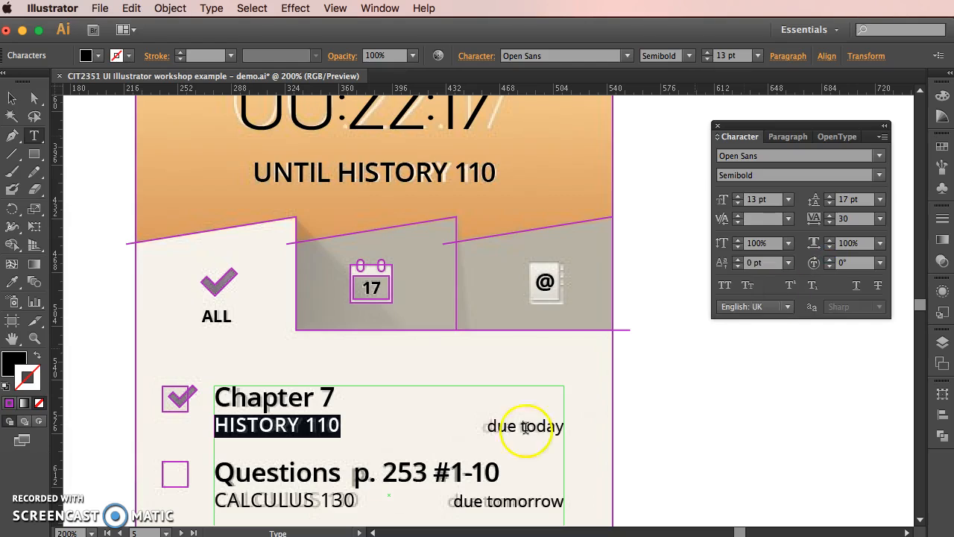
# - Copy the "HISTORY 110" text style to "CALCULUS 130" with the Eyedropper and restore its All Caps formatting
pyautogui.click(298, 486)
pyautogui.moveTo(355, 495); pyautogui.dragTo(137, 498)
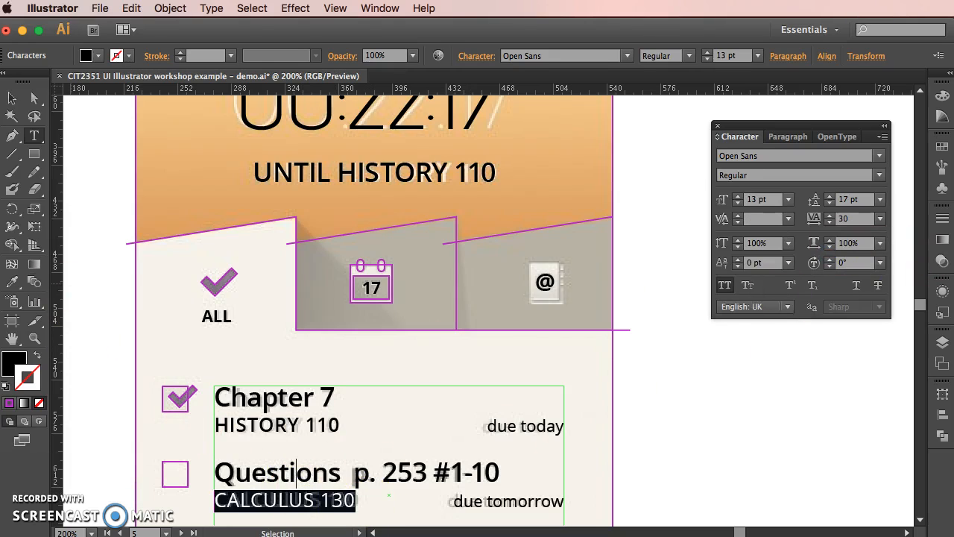
pyautogui.click(12, 282)
pyautogui.click(269, 424)
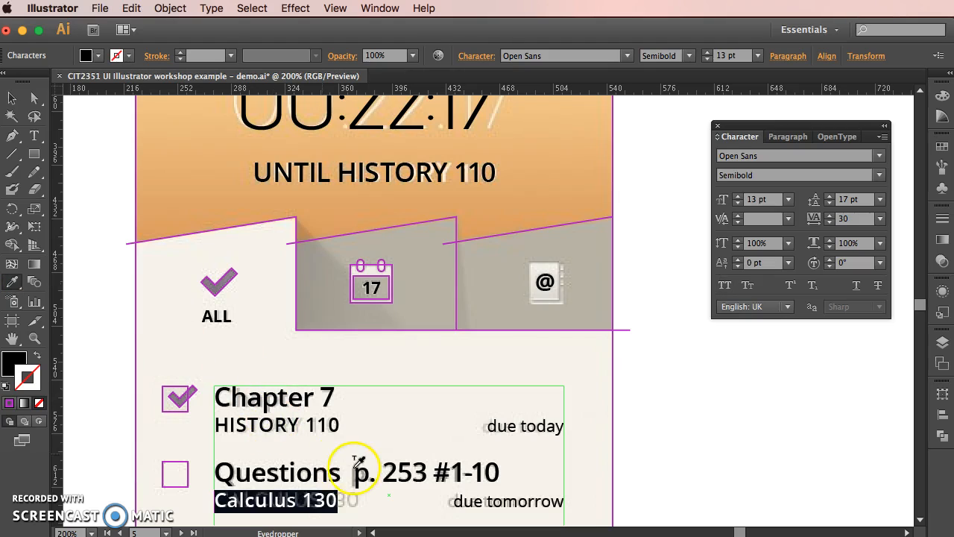
pyautogui.click(732, 291)
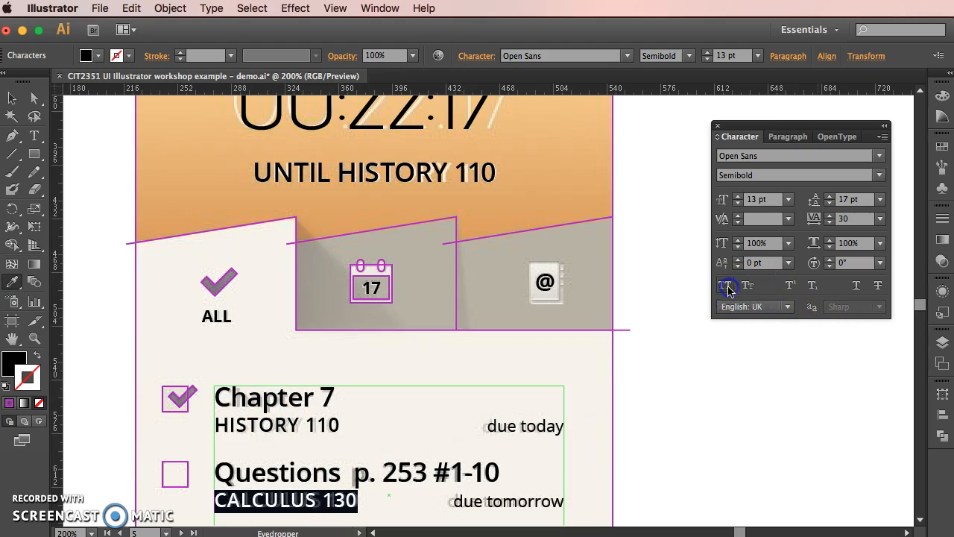
pyautogui.click(727, 454)
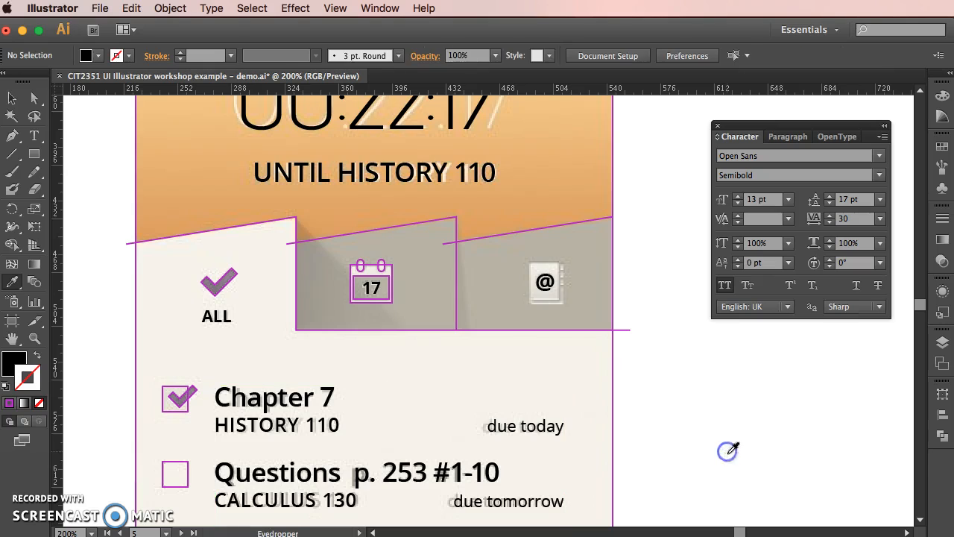
# - Copy the "CALCULUS 130" text style to the "CHEMISTRY 150" line with the Eyedropper and deselect the text
pyautogui.moveTo(922, 305); pyautogui.dragTo(921, 309)
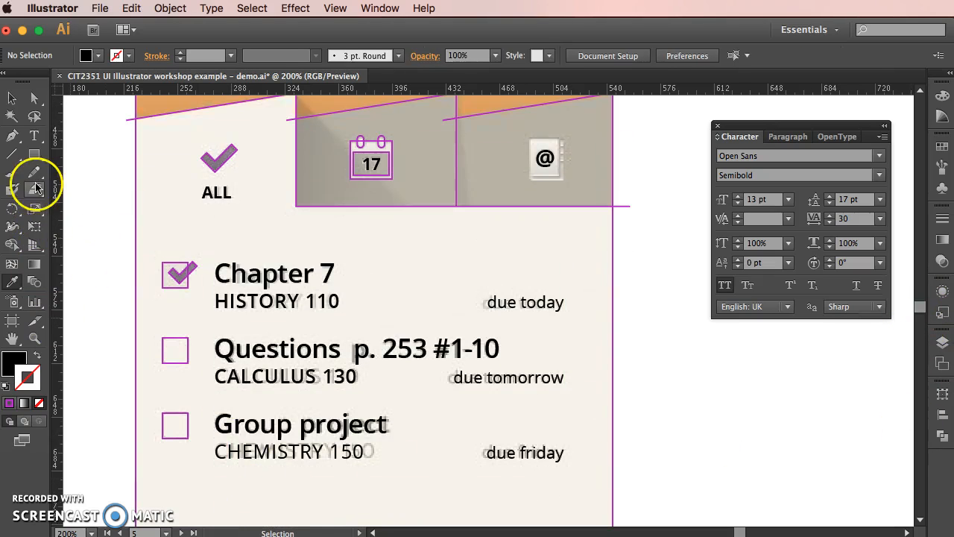
pyautogui.click(43, 142)
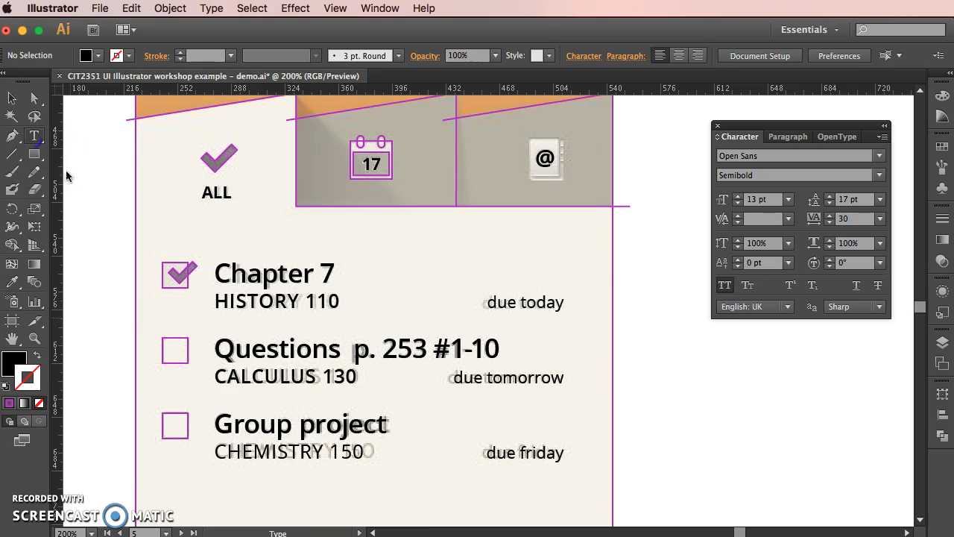
pyautogui.doubleClick(273, 453)
pyautogui.moveTo(349, 455); pyautogui.dragTo(369, 453)
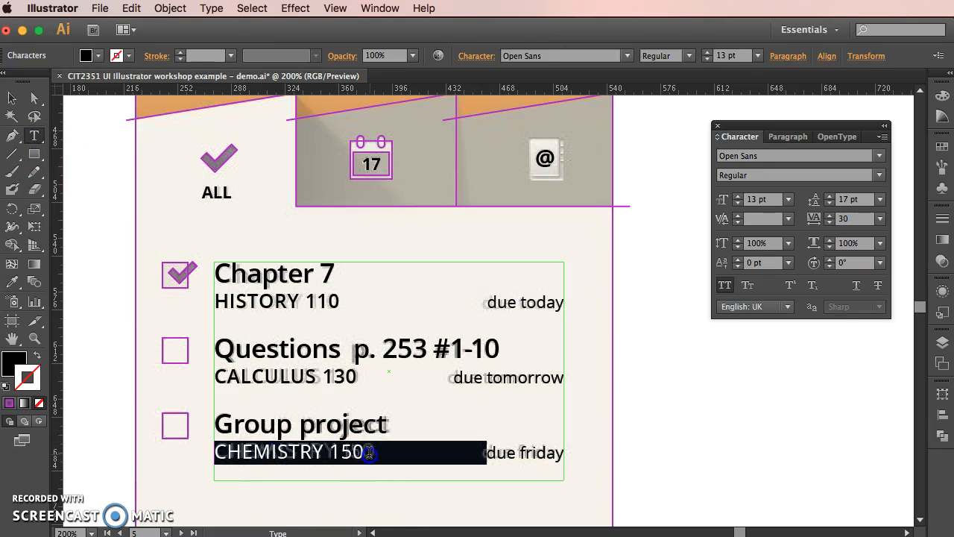
pyautogui.click(13, 281)
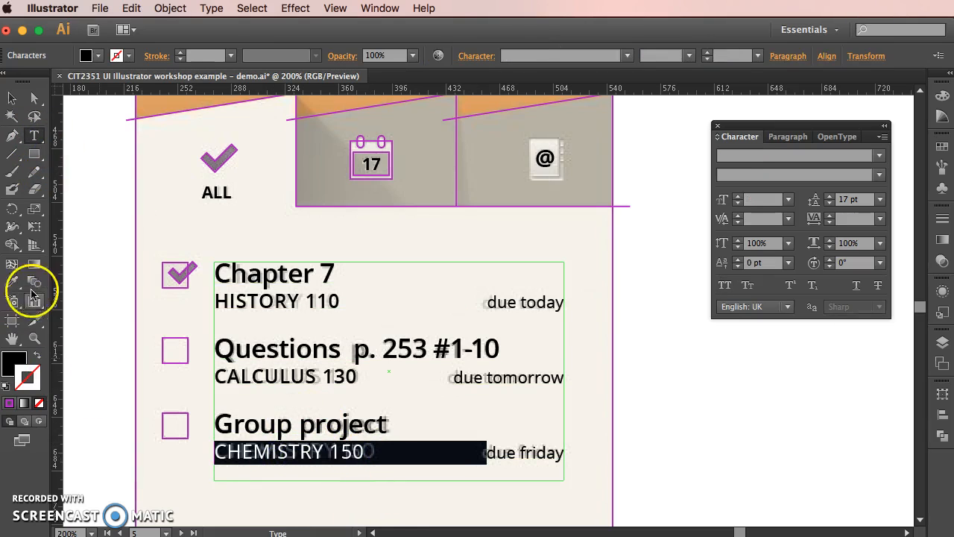
pyautogui.click(344, 375)
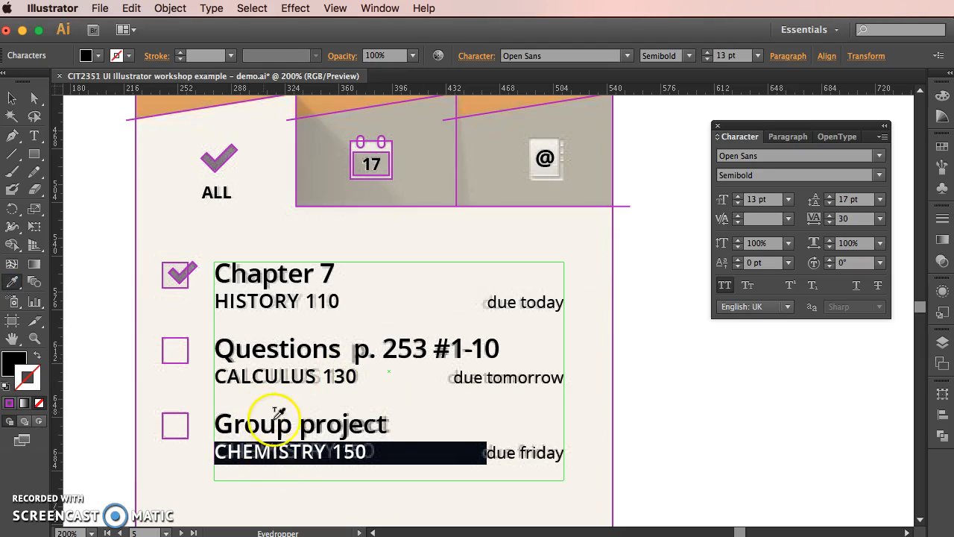
pyautogui.click(12, 97)
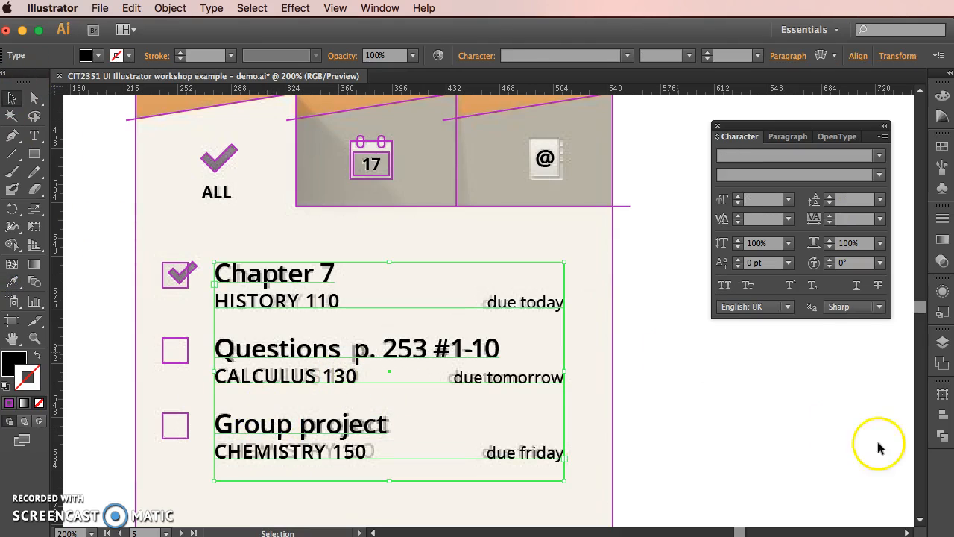
pyautogui.click(735, 434)
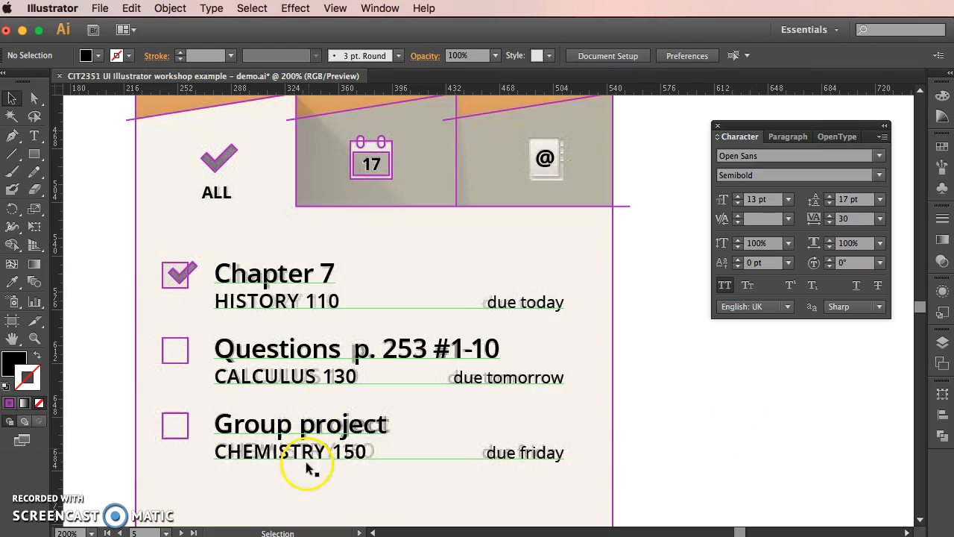
pyautogui.click(309, 507)
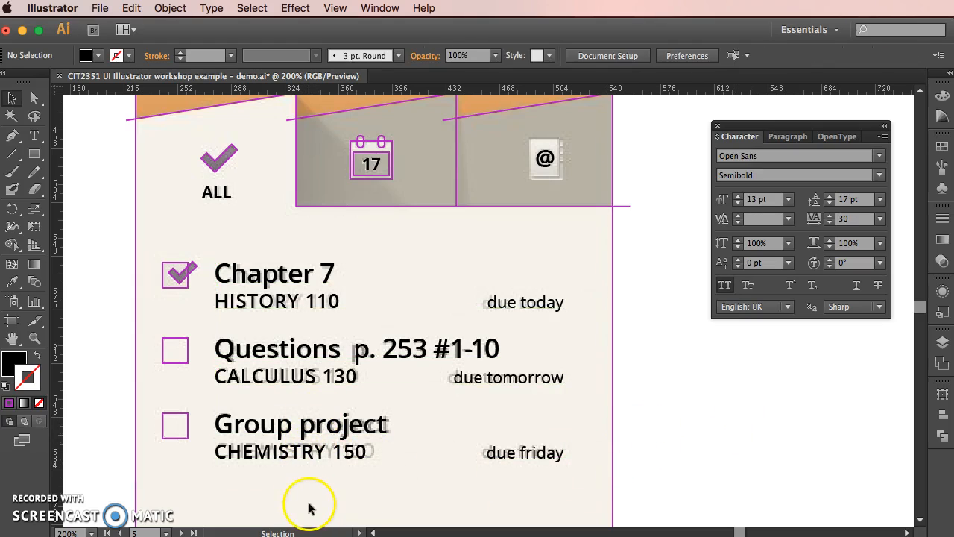